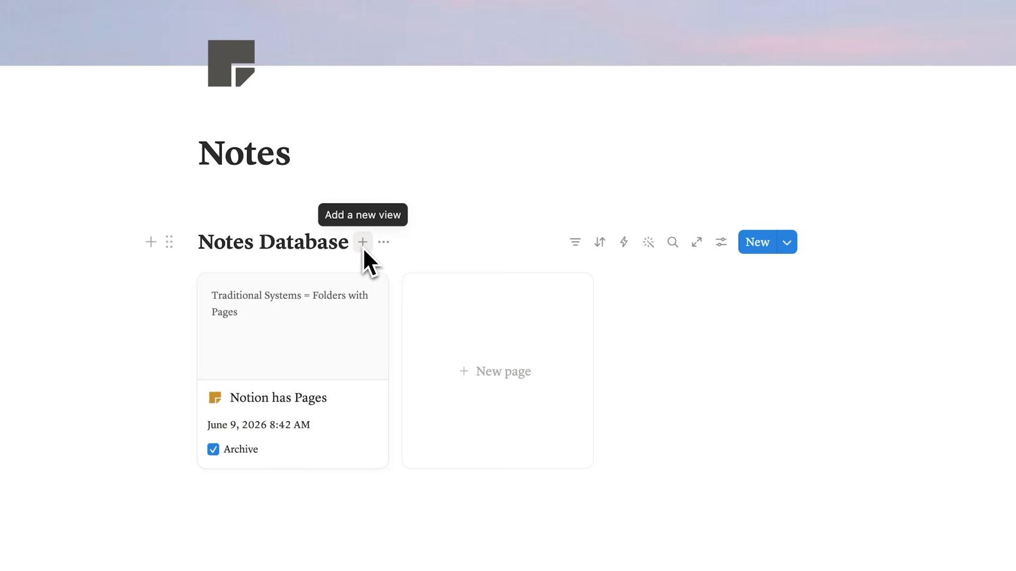
click(363, 246)
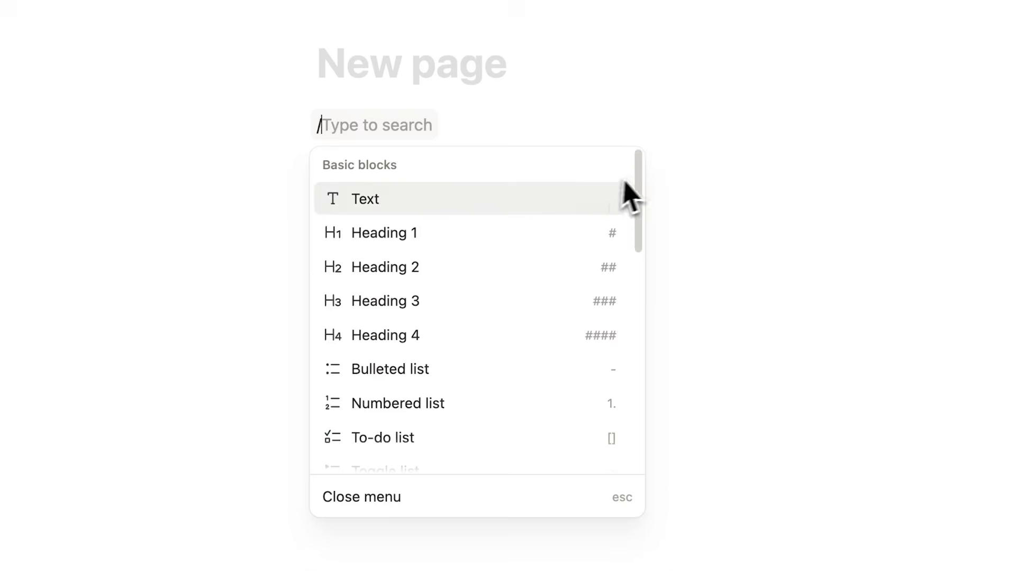
scroll(639, 181, down, 5)
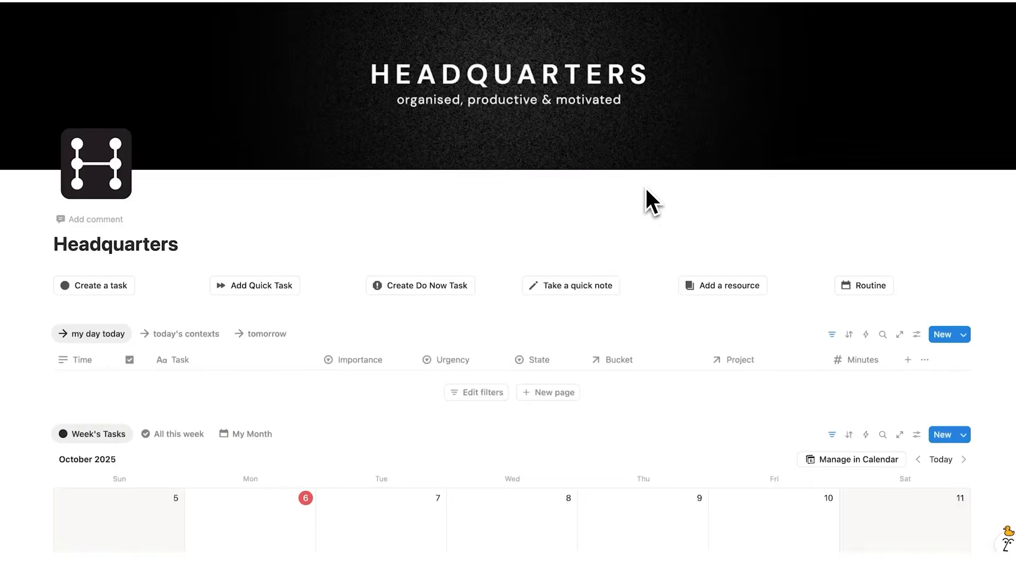
scroll(645, 187, down, 8)
scroll(645, 188, down, 10)
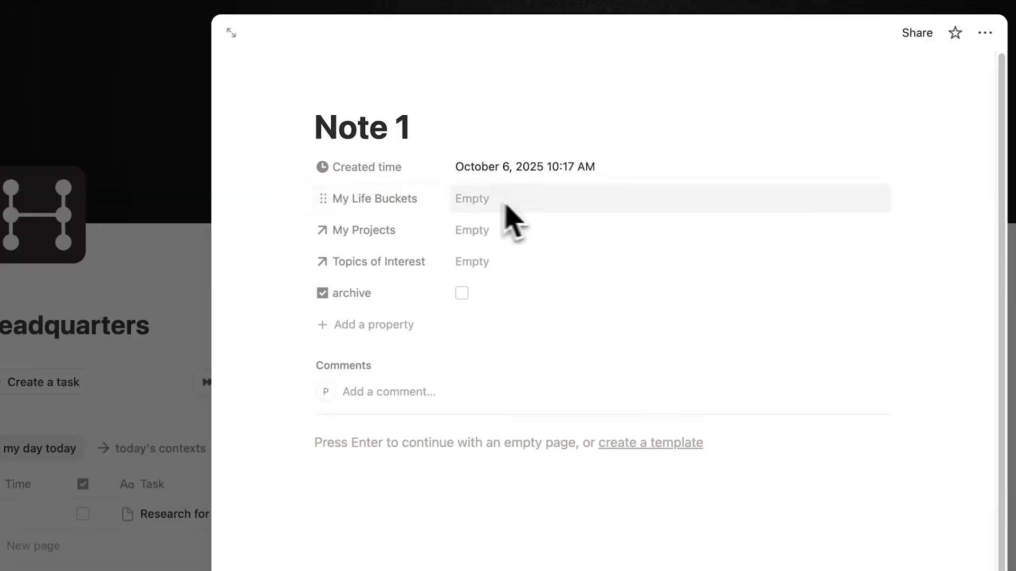
- Link Note 1 to the Job life bucket and open its My Projects relation for selection
click(527, 204)
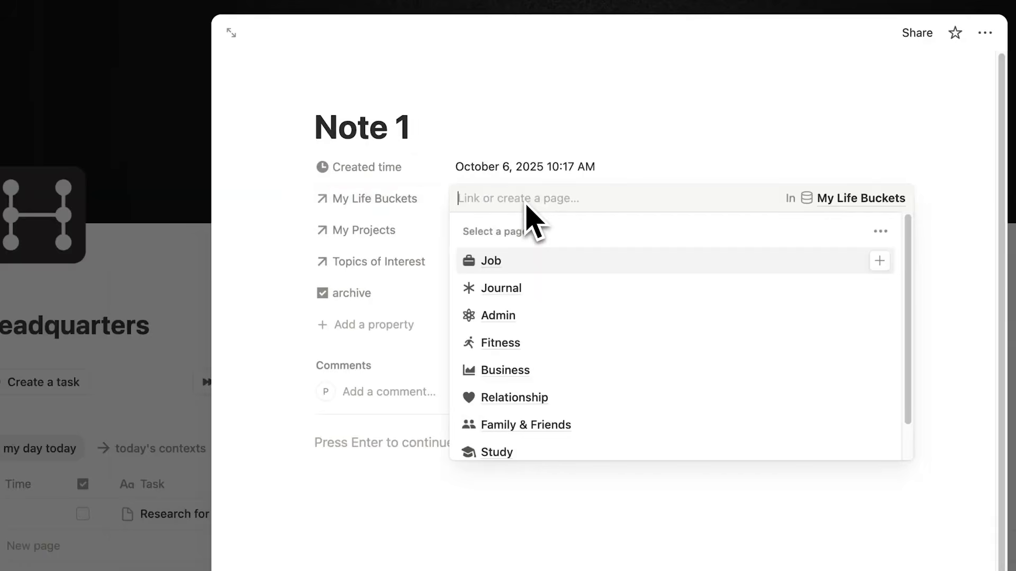
click(500, 260)
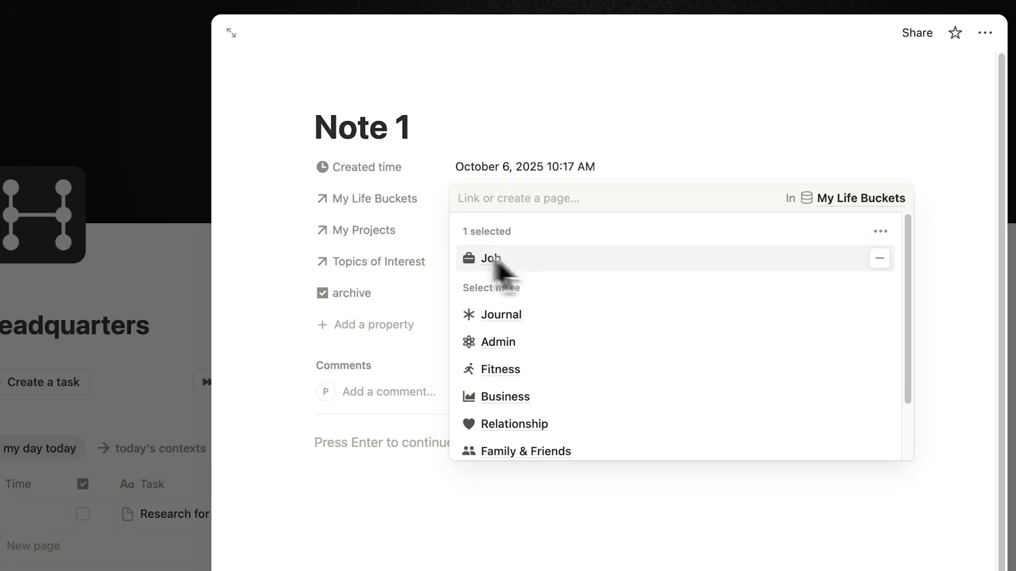
click(257, 231)
click(470, 232)
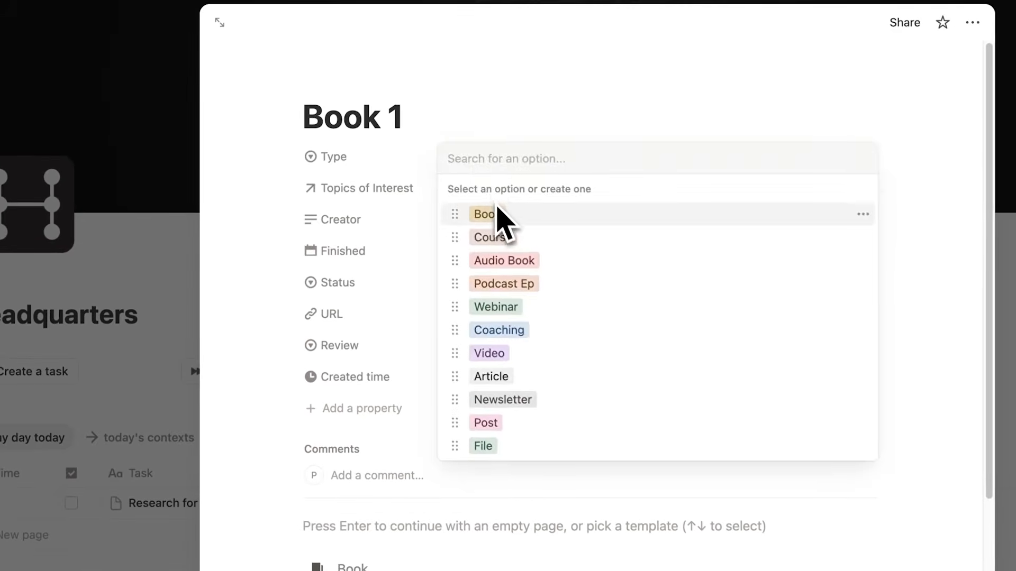
click(492, 218)
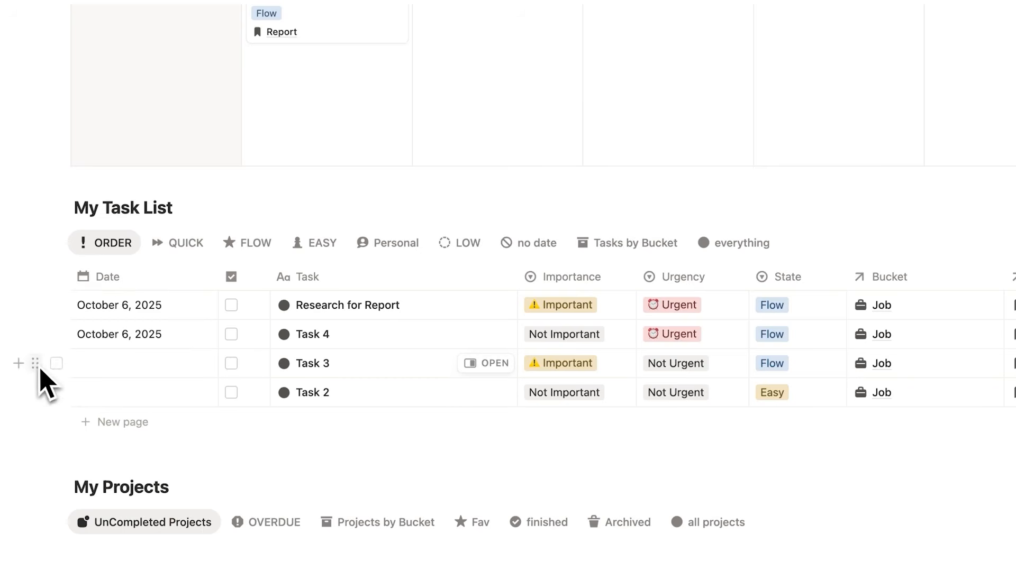
drag(39, 370, 319, 113)
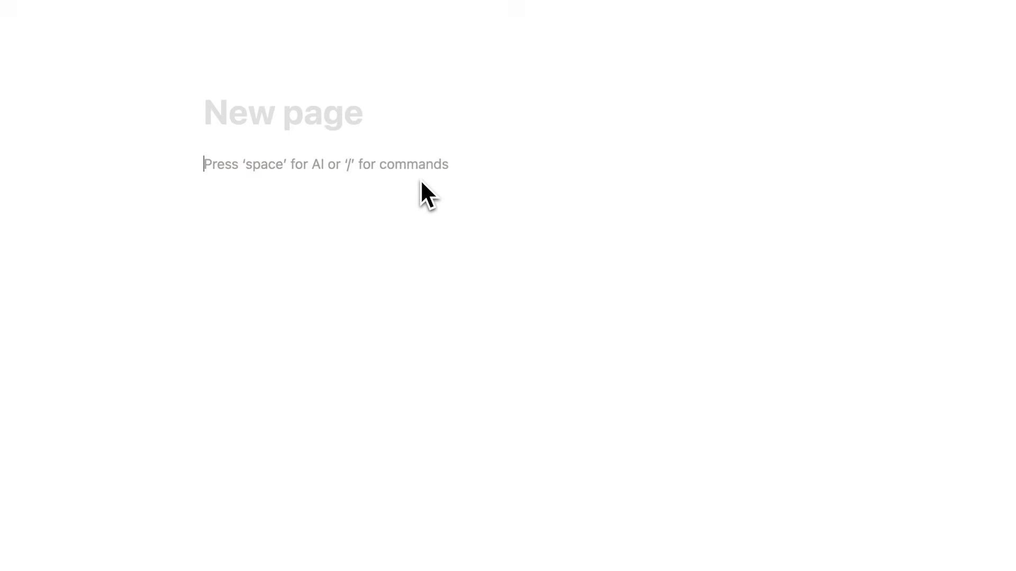
text(/)
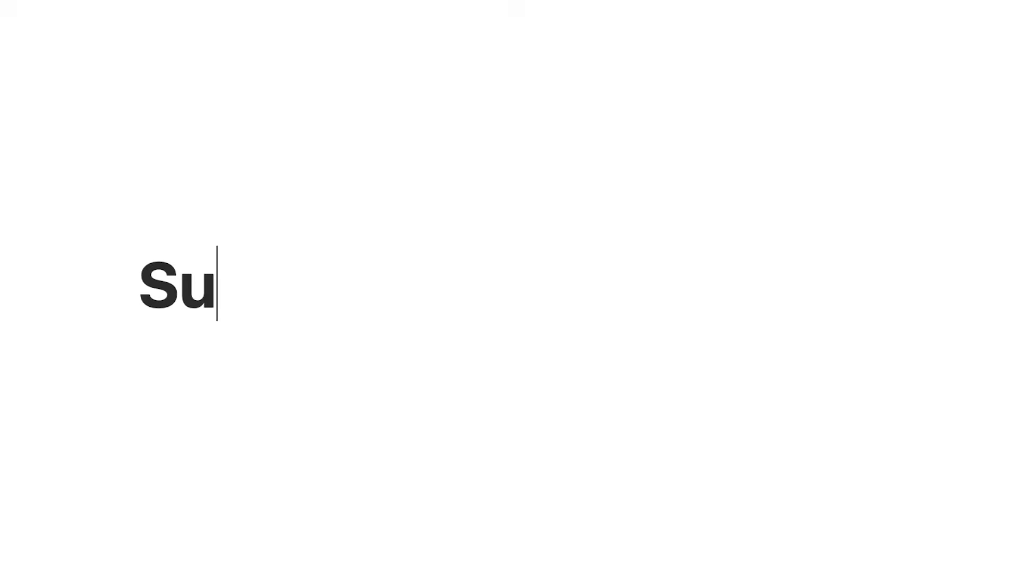
text(bscribe)
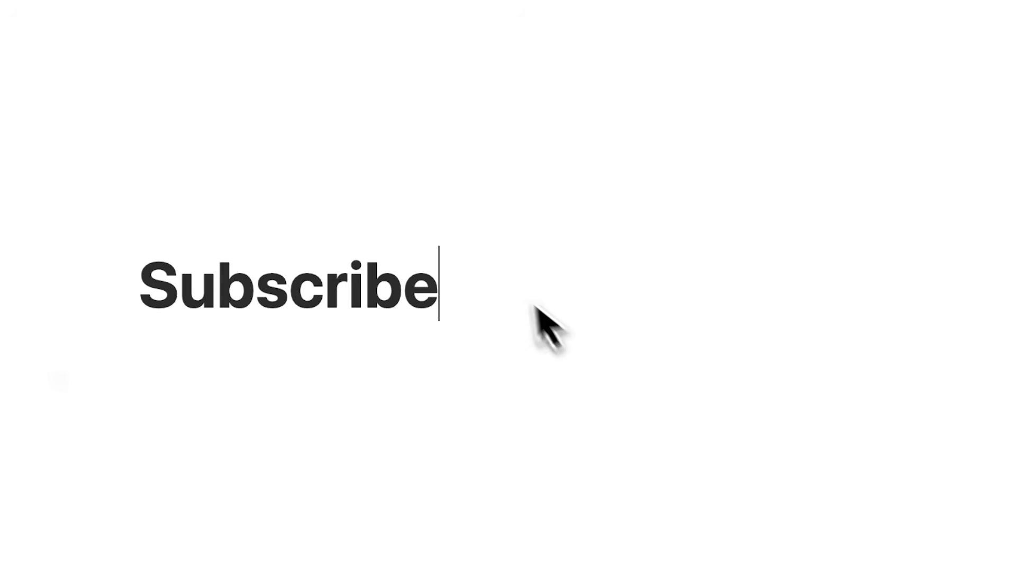
drag(530, 305, 5, 288)
text(Let's Dive In)
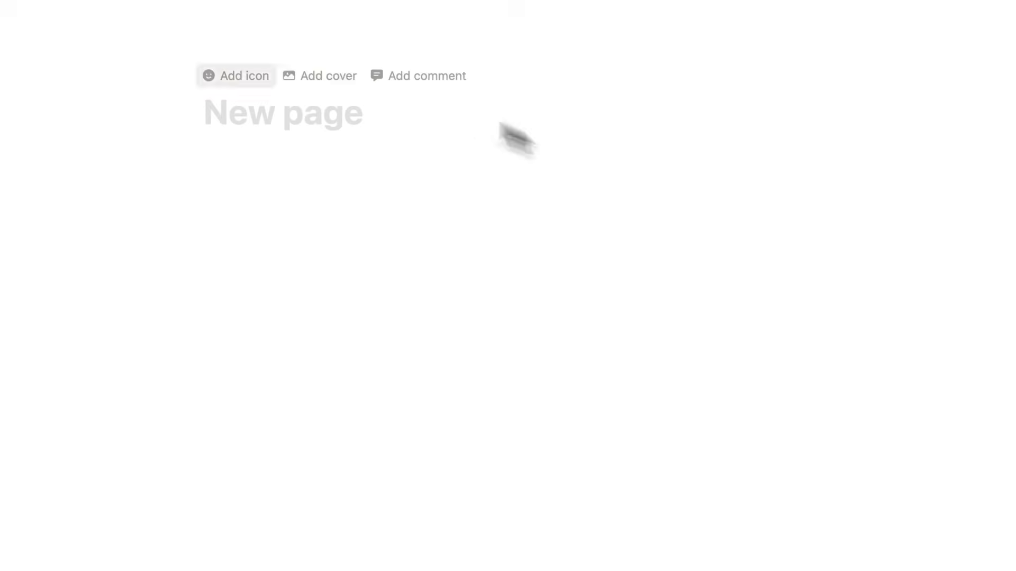
- Write "notes here" on its own line in the body of the new page
click(328, 167)
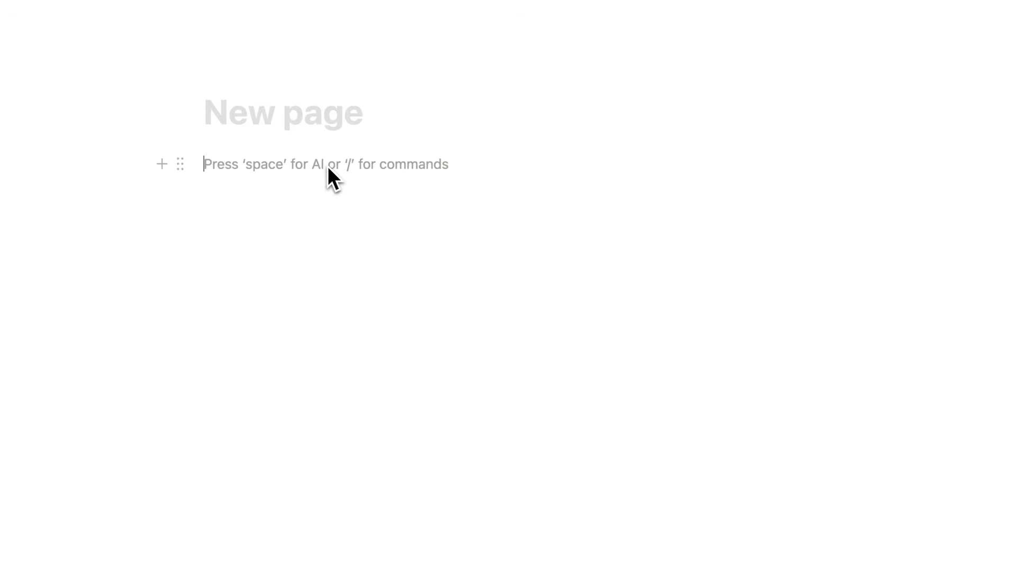
key(Return)
text(not)
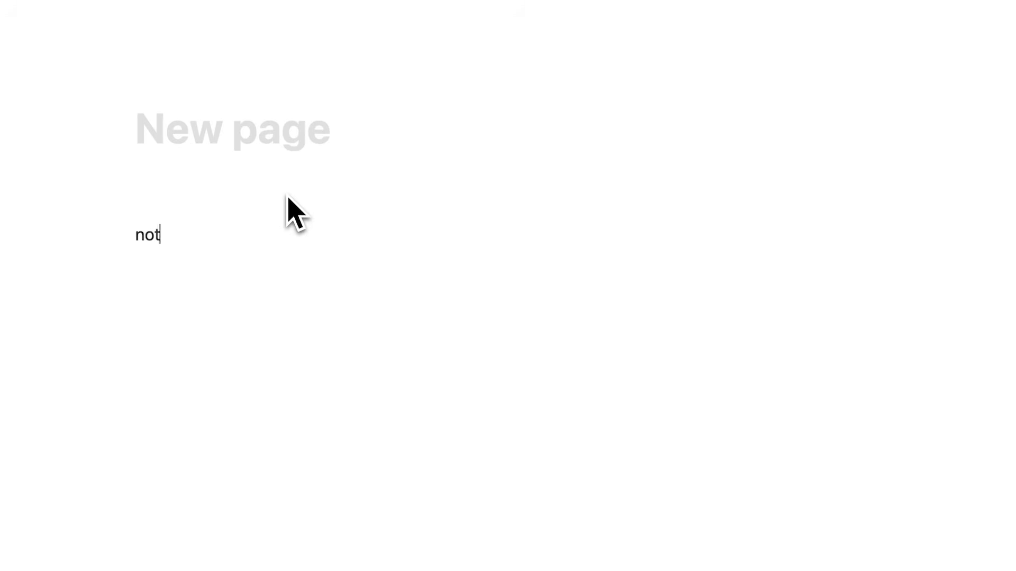
text(es here)
key(Return)
key(Return)
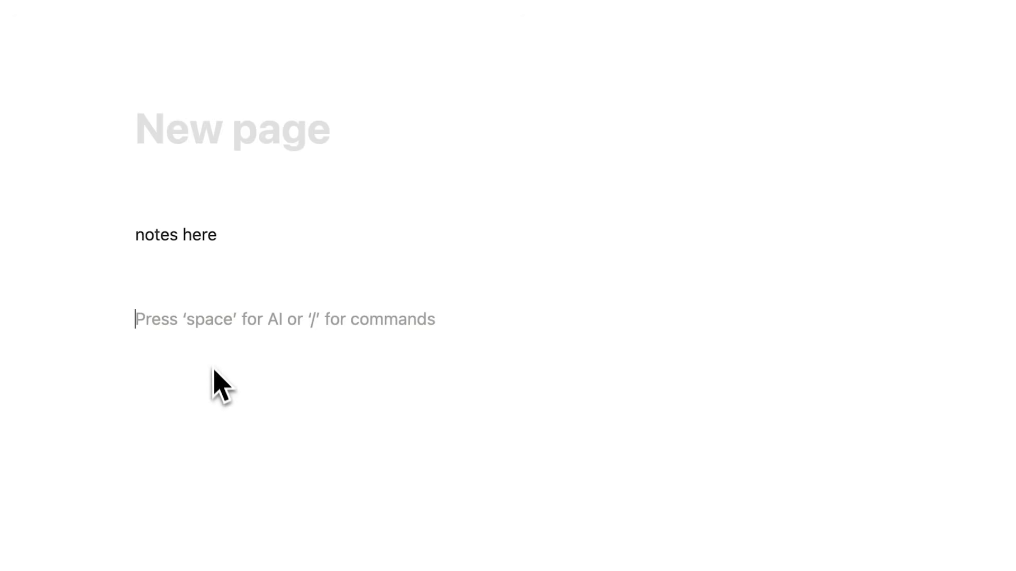
- Delete all the body text from the new page
key(BackSpace)
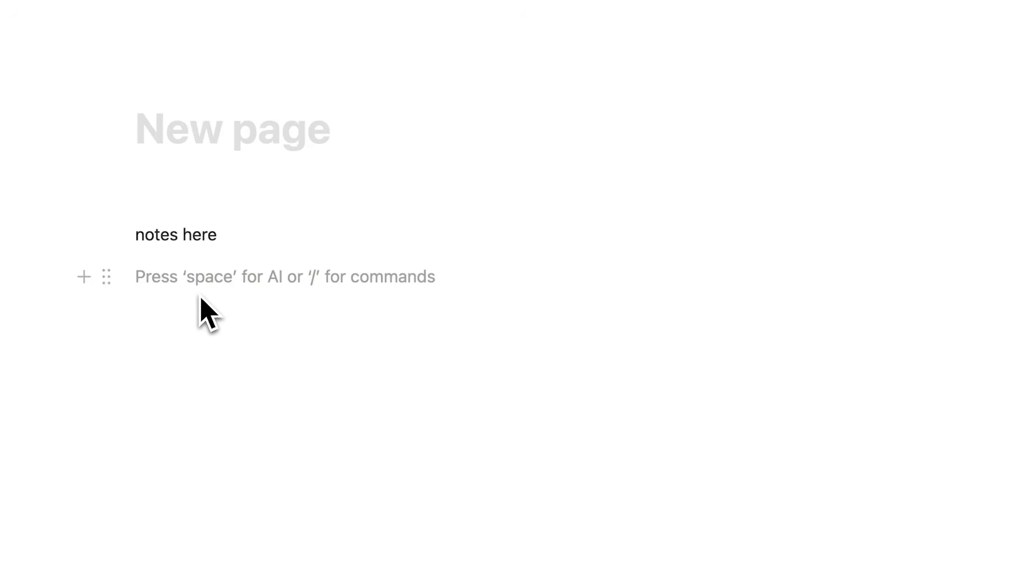
key(super+a)
key(BackSpace)
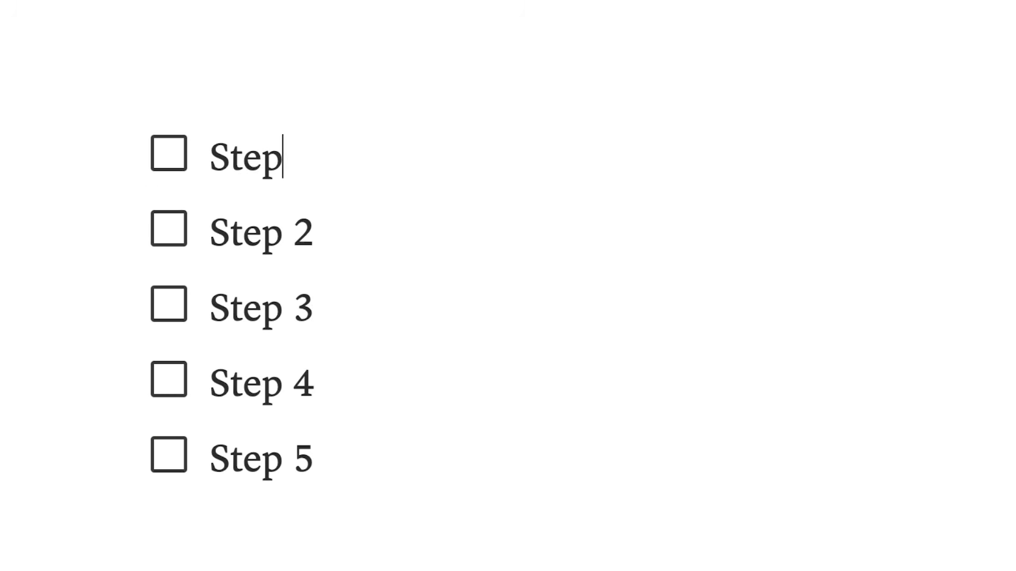
key(BackSpace)
key(BackSpace)
key(BackSpace)
key(BackSpace)
text(Notion's Most Crucial Skil)
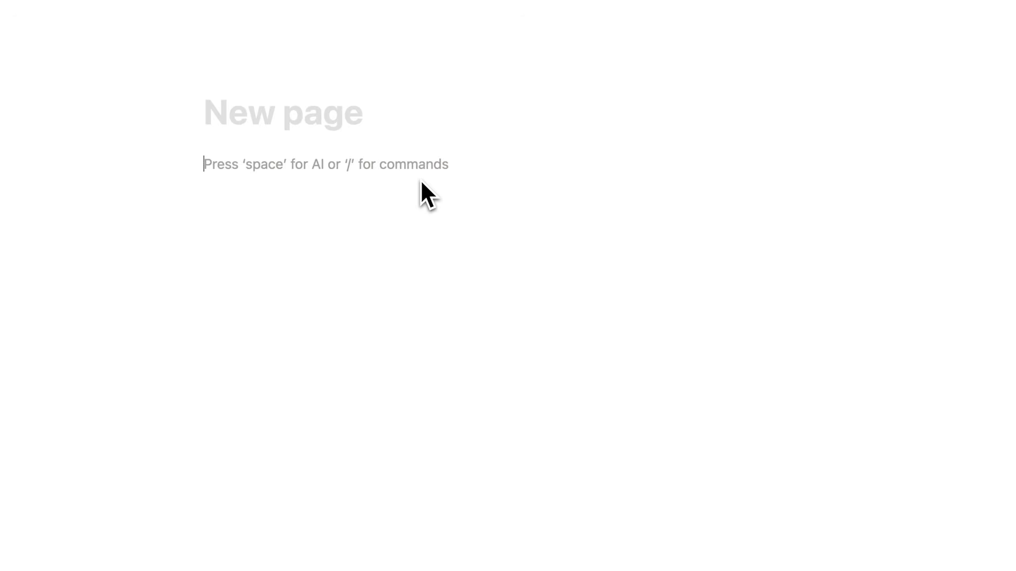
- Browse the block types that can be inserted on the new page, from basic blocks and media to database views and embeds
text(/)
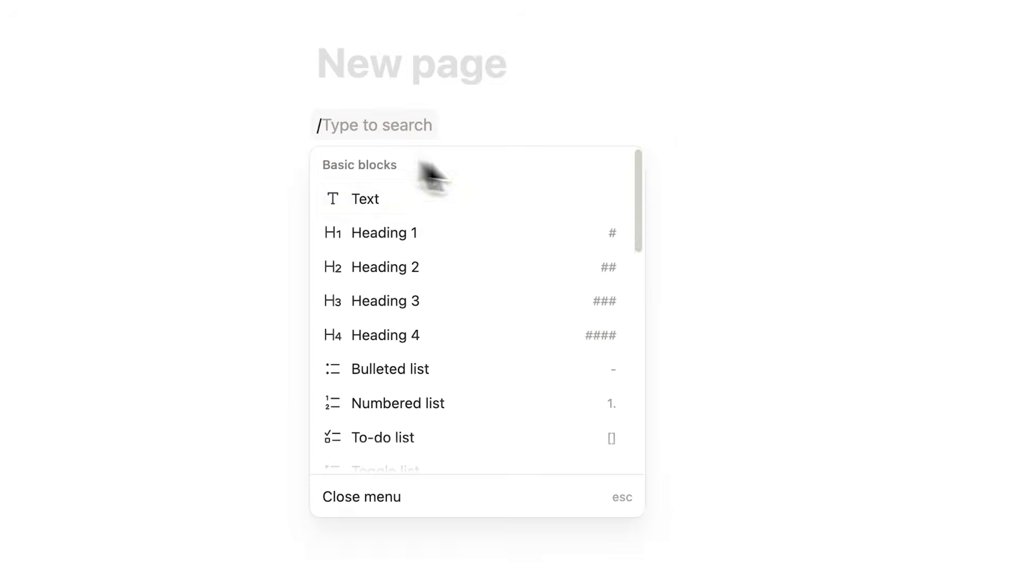
scroll(645, 193, down, 10)
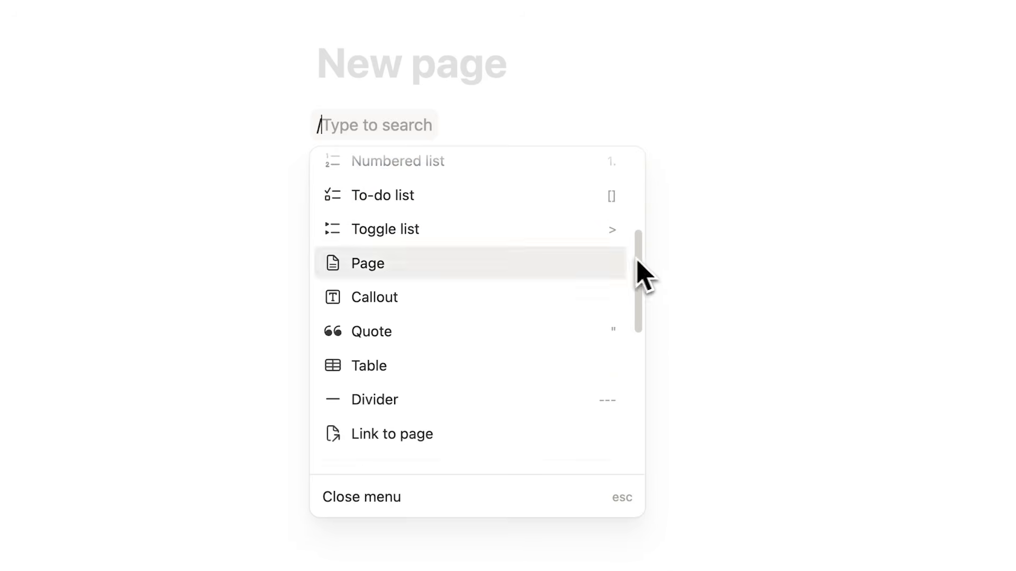
scroll(551, 248, down, 10)
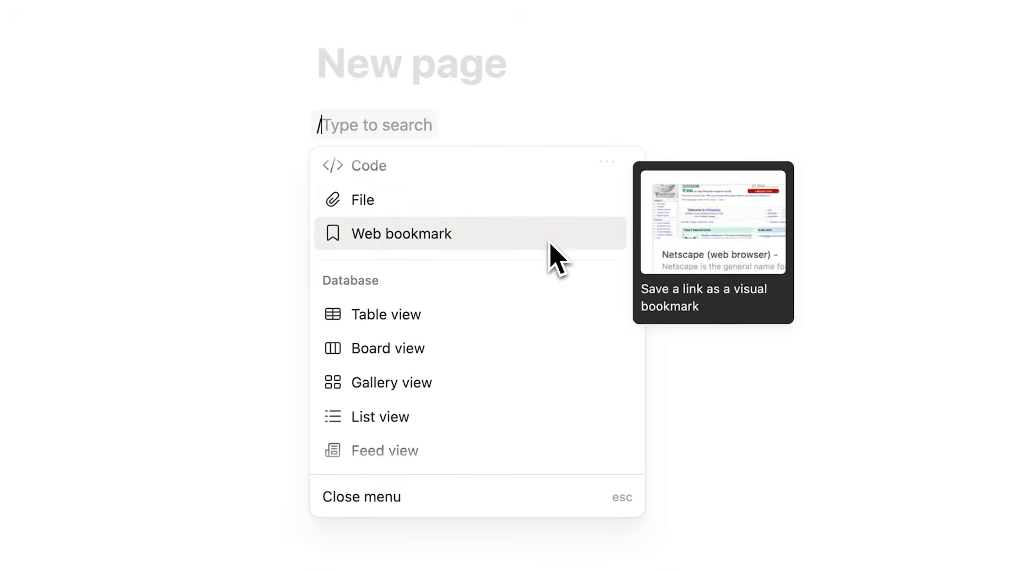
scroll(551, 248, down, 15)
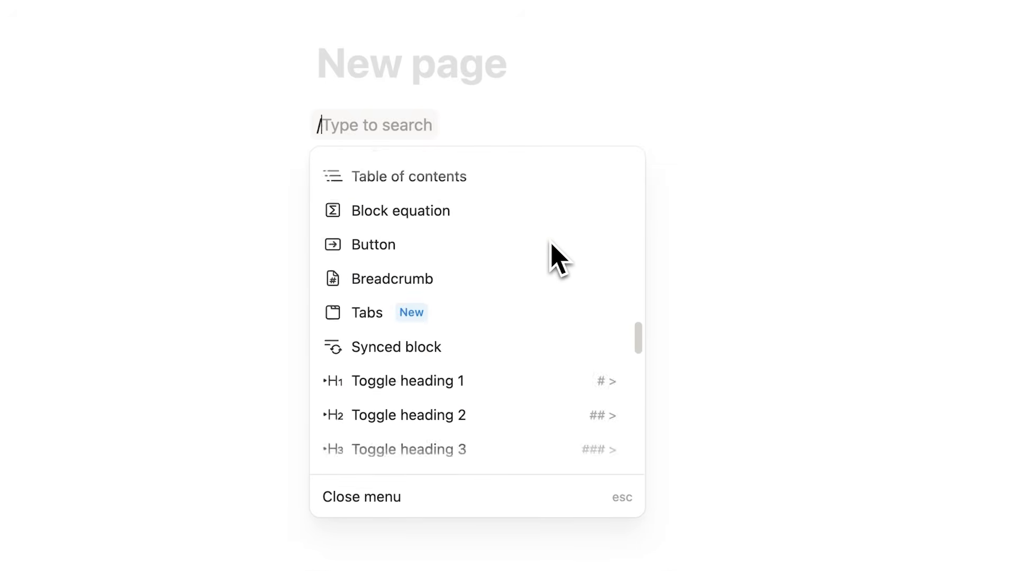
scroll(547, 267, down, 15)
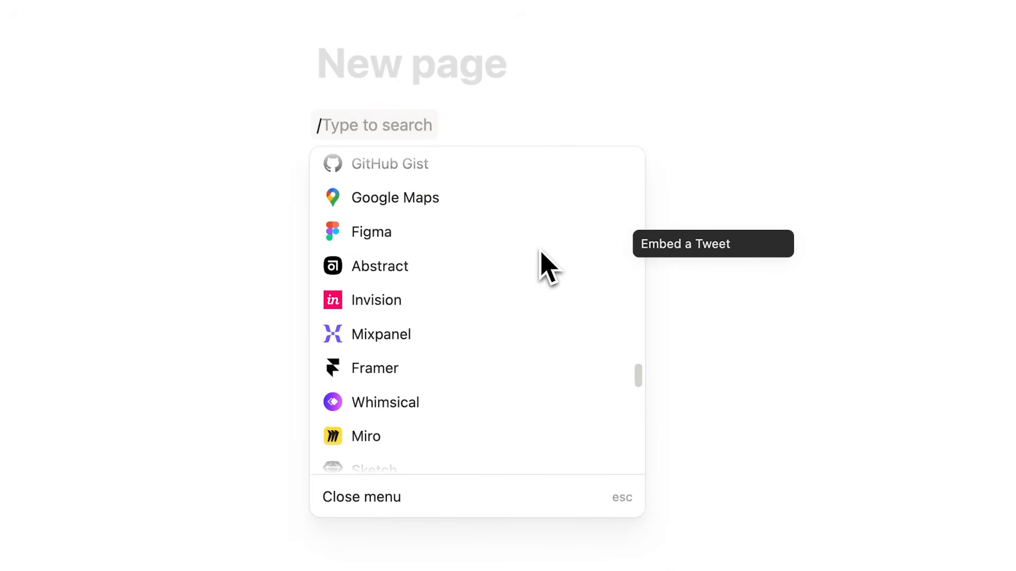
scroll(547, 270, up, 5)
scroll(548, 269, up, 20)
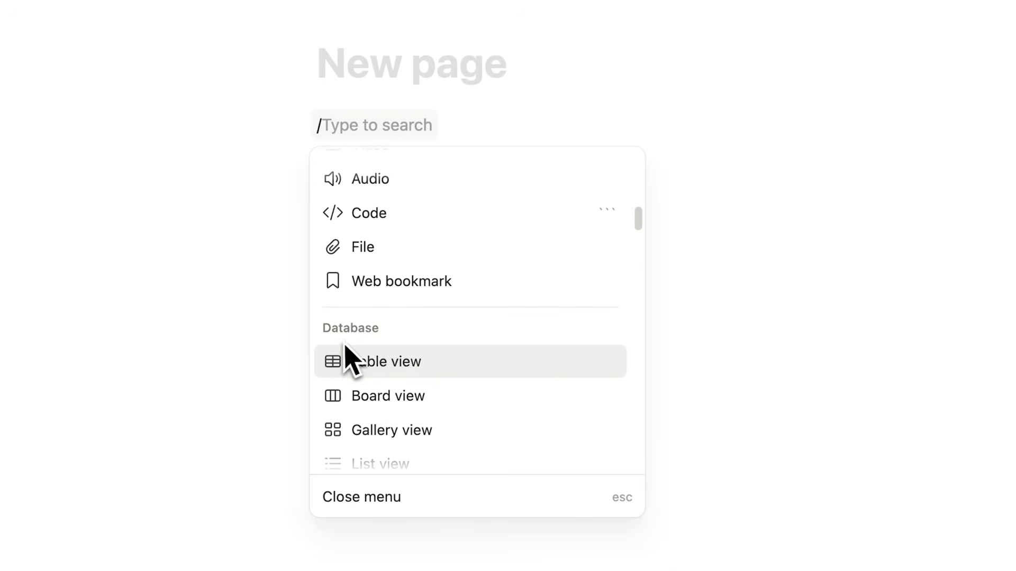
scroll(445, 317, down, 3)
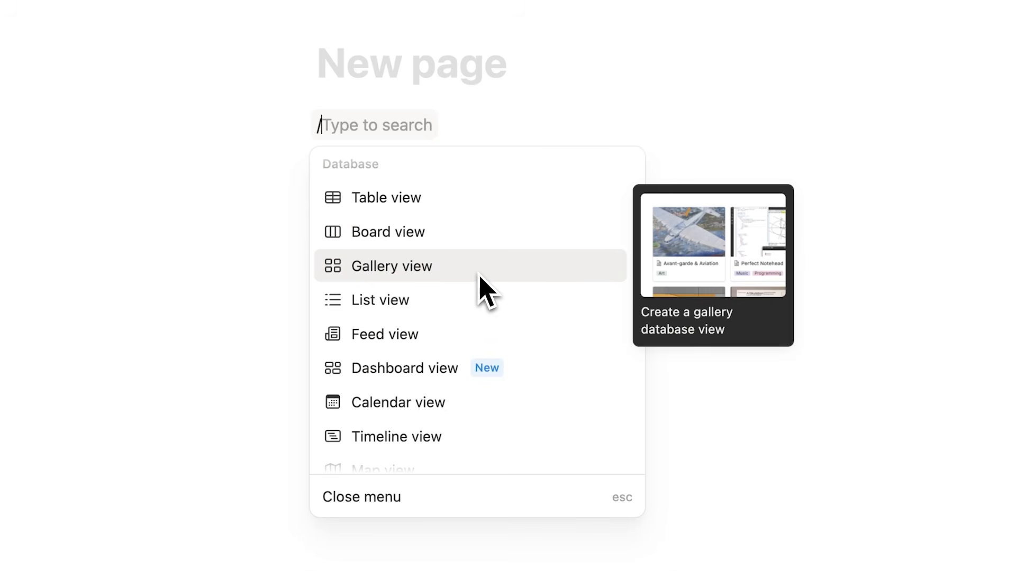
drag(639, 240, 646, 145)
- Insert a gallery view database on the page using a new empty data source
text(gallery)
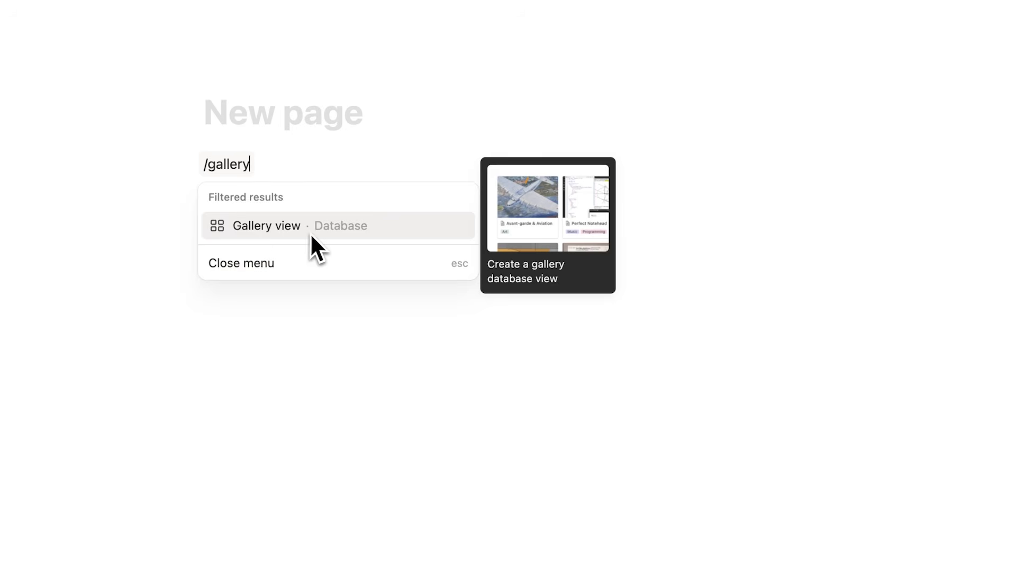
click(346, 320)
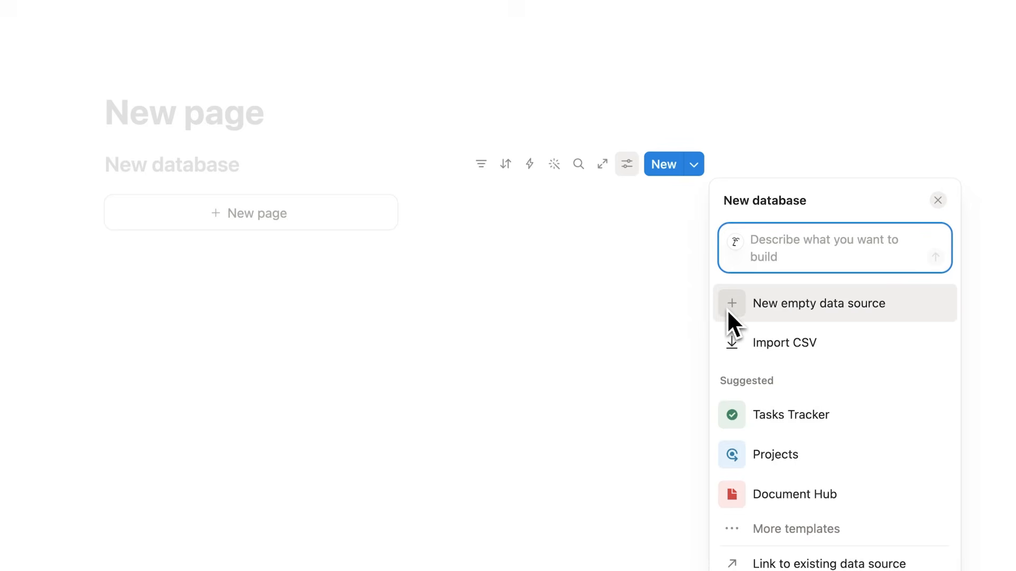
click(727, 310)
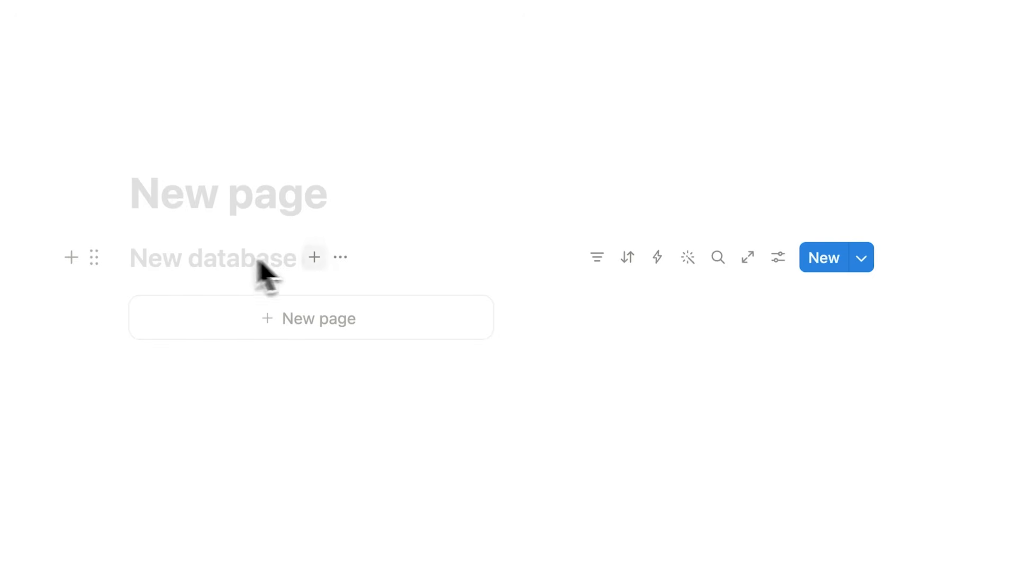
- Title the page "Notes" and name the gallery database "Notes Database"
click(219, 211)
text(No)
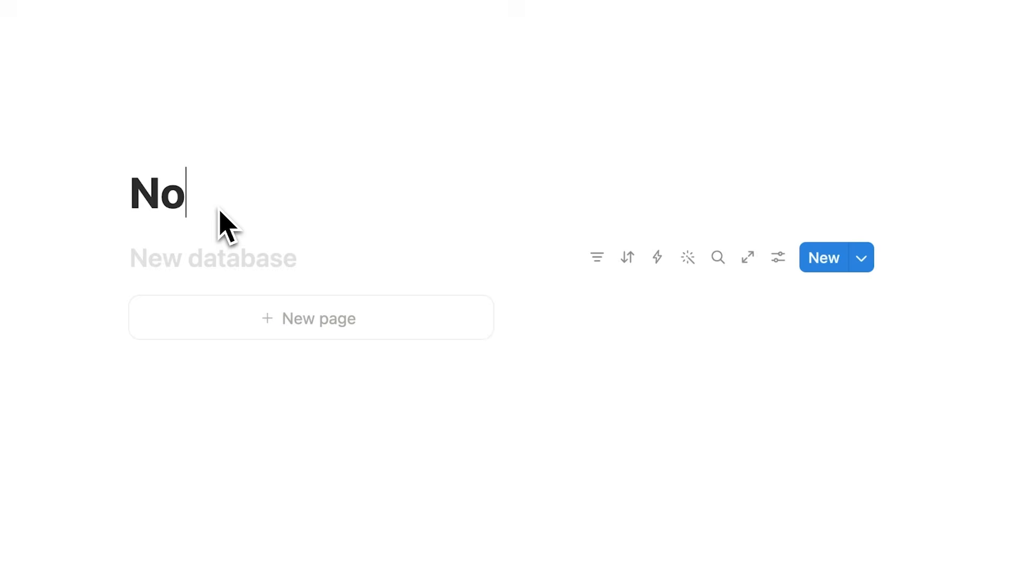
click(164, 263)
text(Notes Database)
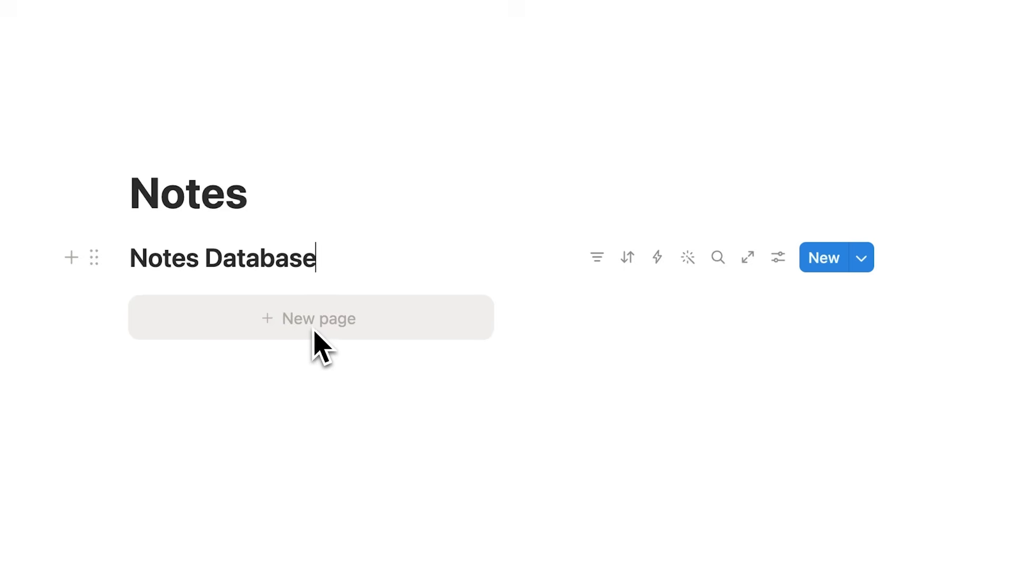
- Add an entry titled "Page" to the Notes Database gallery and return to the Notes page
click(314, 333)
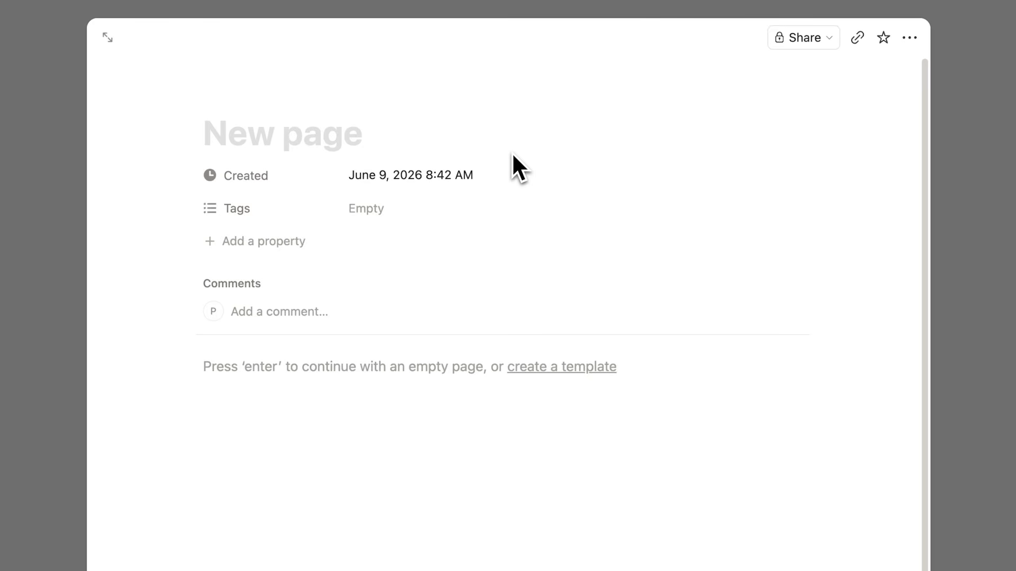
text(Page)
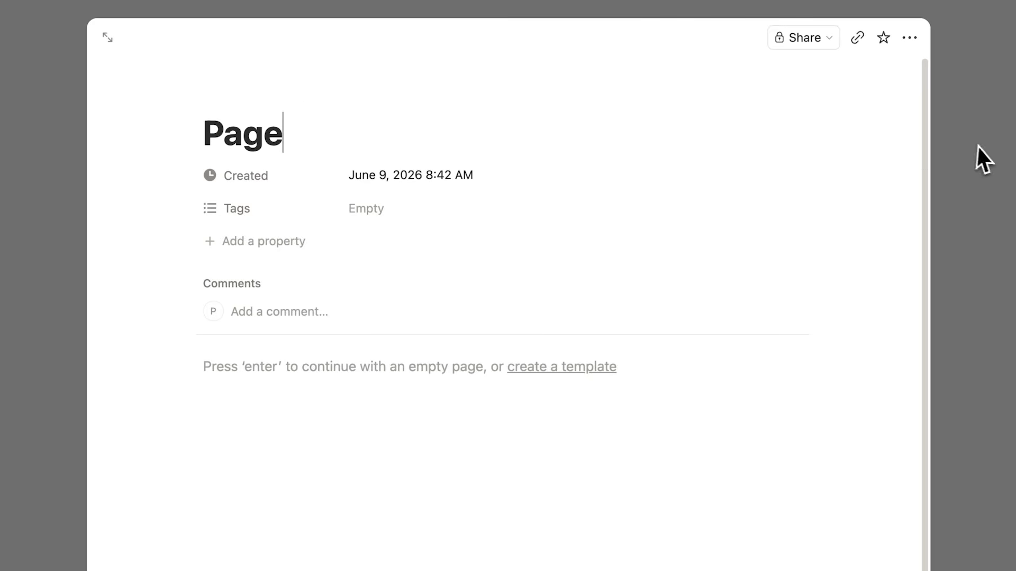
click(973, 148)
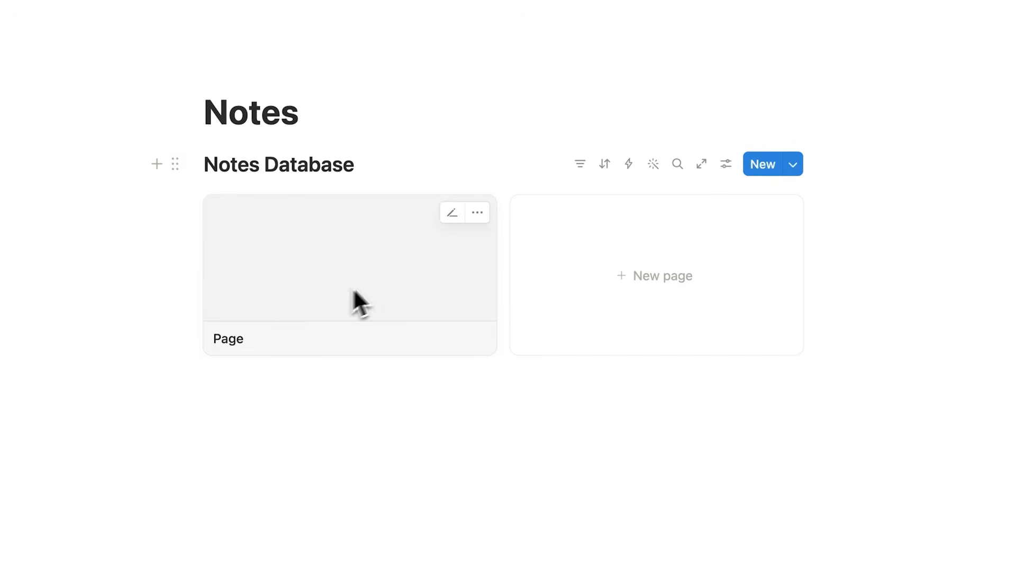
- Insert a standalone untitled subpage below the Notes Database gallery and return to the Notes page
click(306, 462)
key(Return)
text(/page)
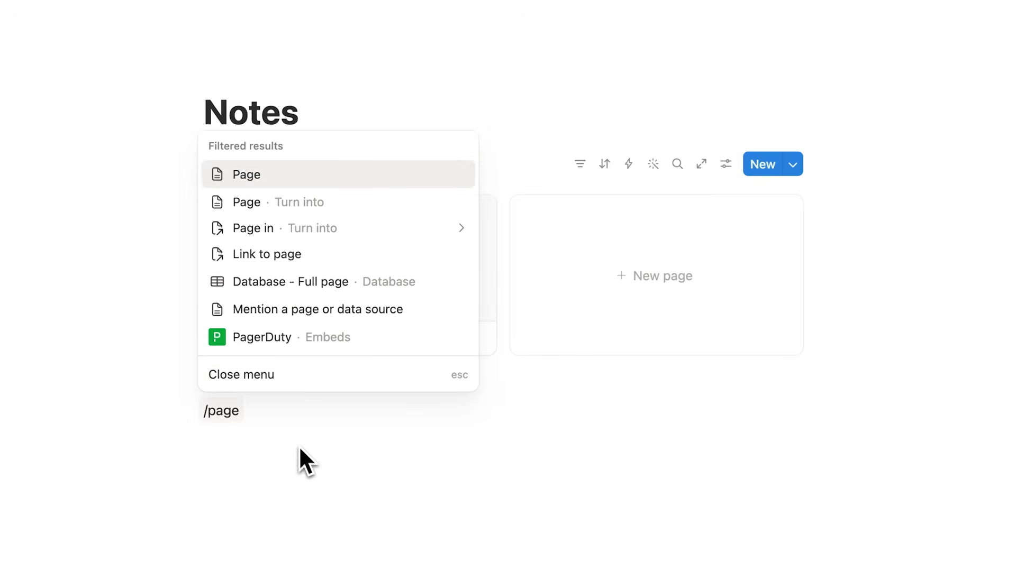
click(291, 173)
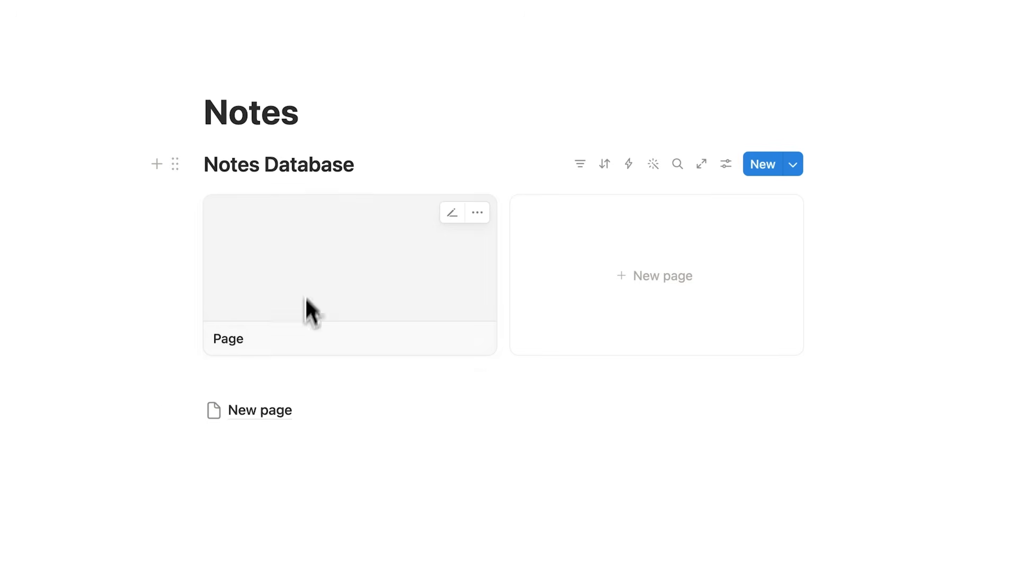
mouse_move(271, 412)
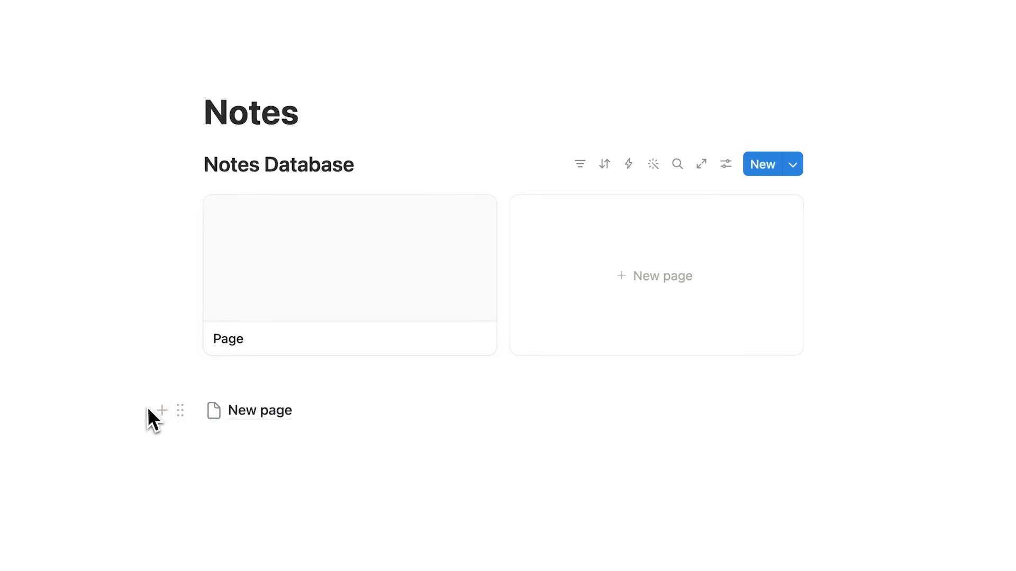
- Delete the standalone untitled subpage below the Notes Database gallery
drag(148, 408, 247, 443)
key(BackSpace)
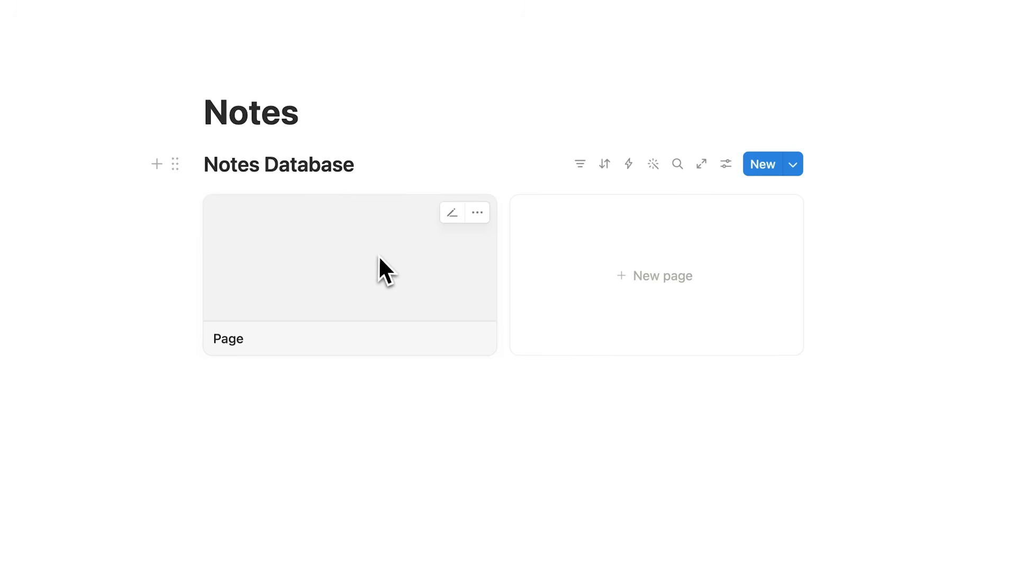
click(416, 294)
click(453, 410)
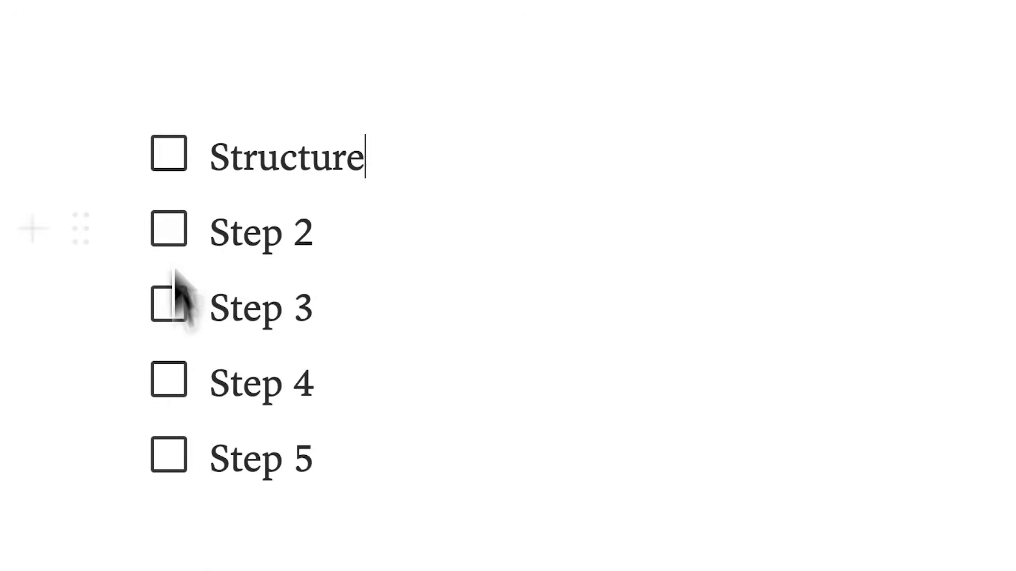
click(170, 152)
key(BackSpace)
key(BackSpace)
key(BackSpace)
key(BackSpace)
text(Ae)
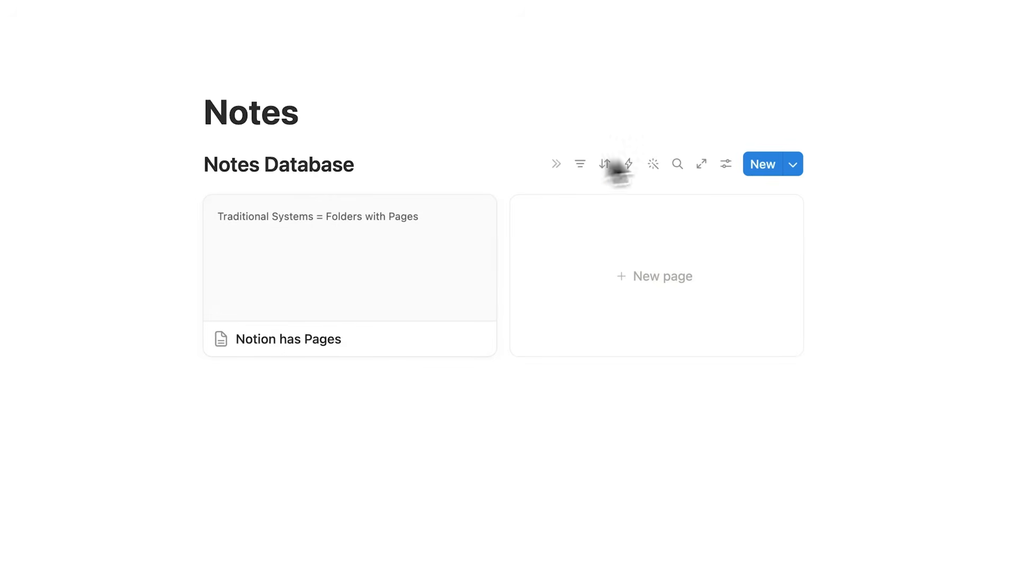
- Change the Notes page's font style to Serif
click(1012, 5)
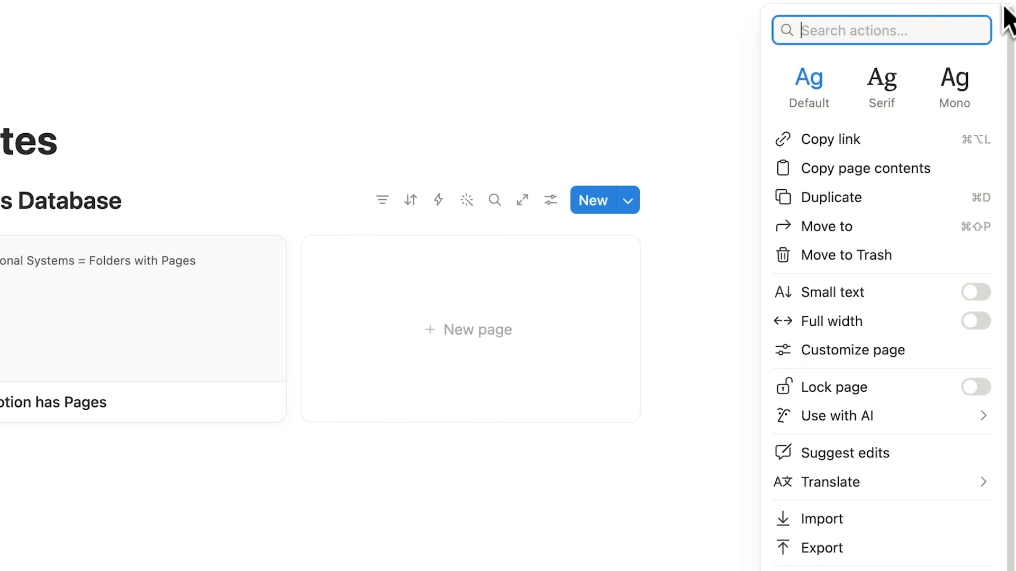
click(871, 112)
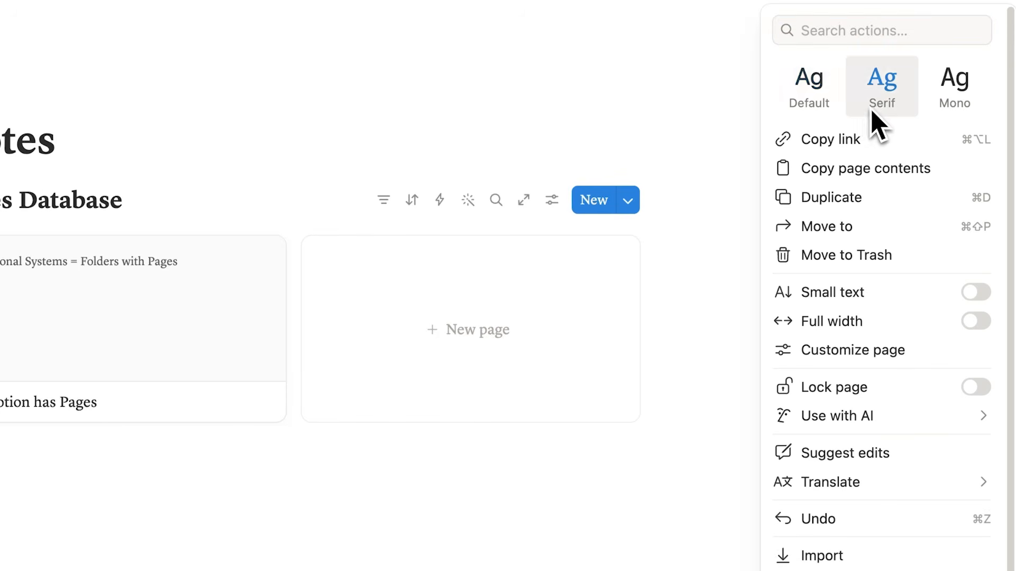
click(503, 127)
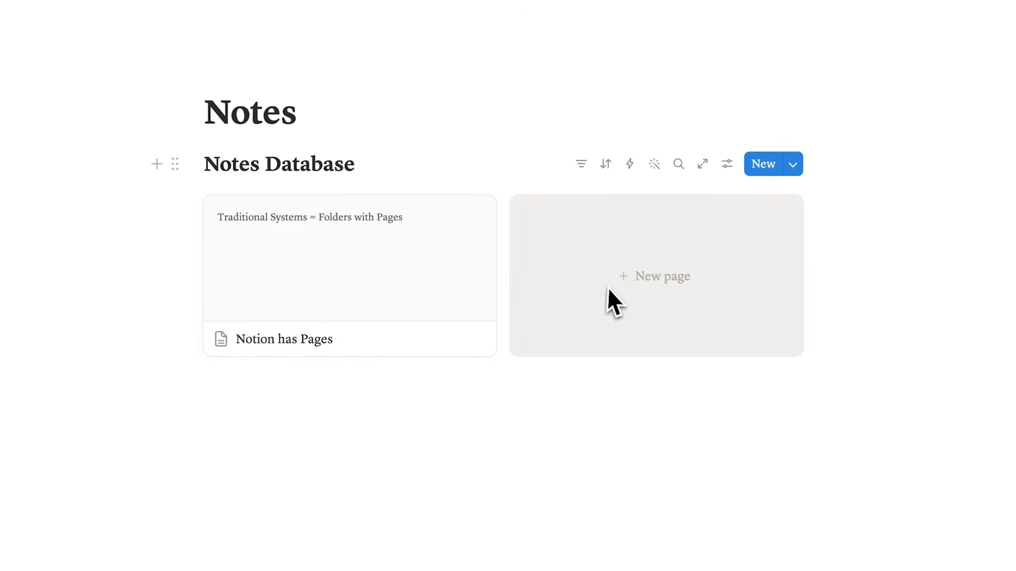
- Set the card size of the Notes Database gallery layout to Small
click(729, 173)
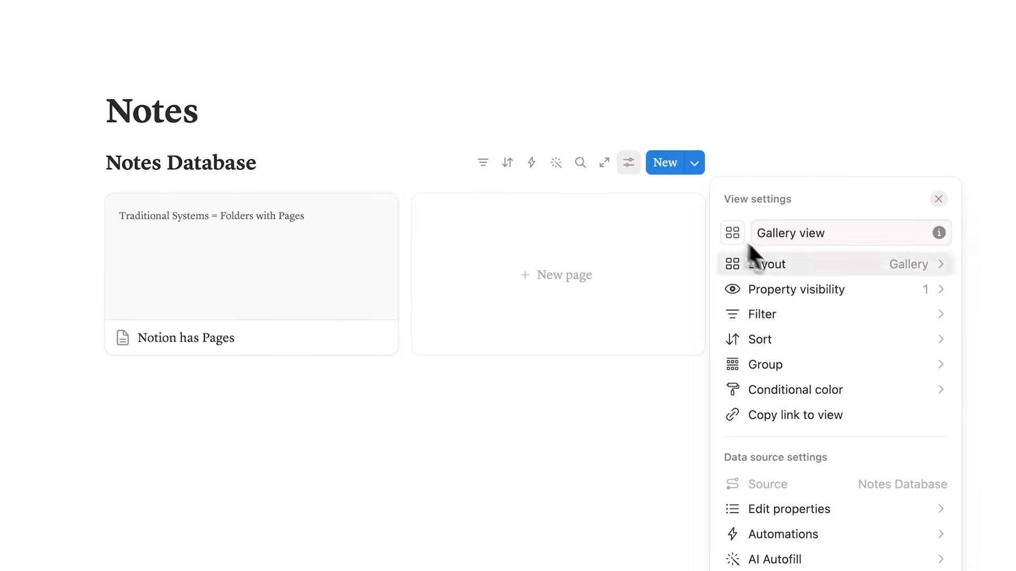
click(801, 266)
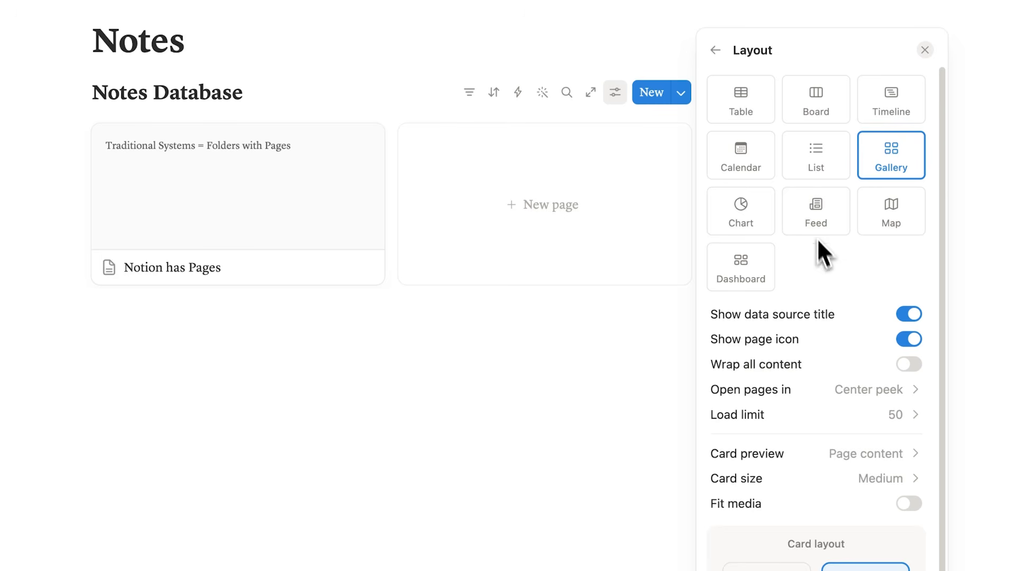
click(820, 477)
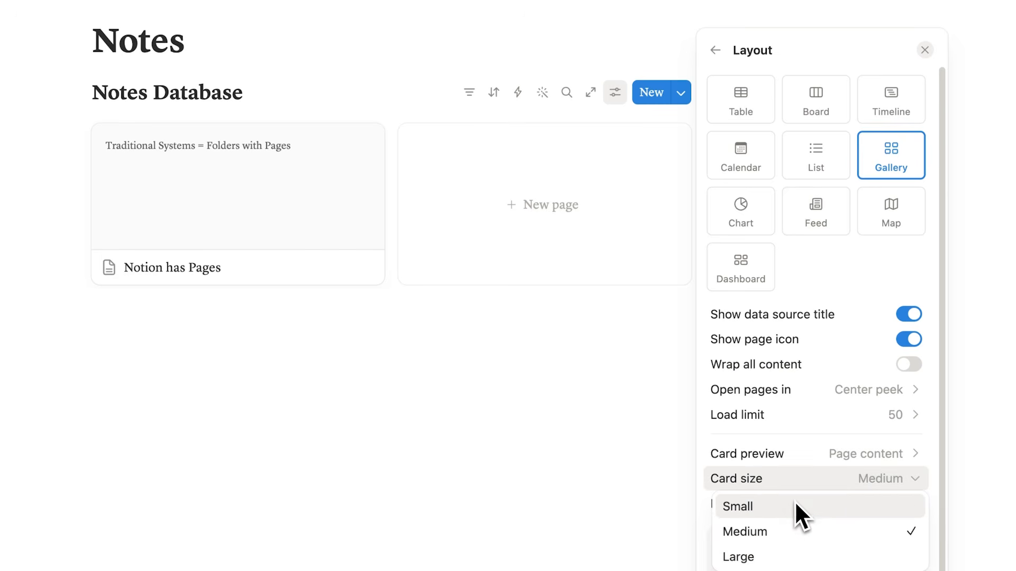
click(795, 501)
click(381, 400)
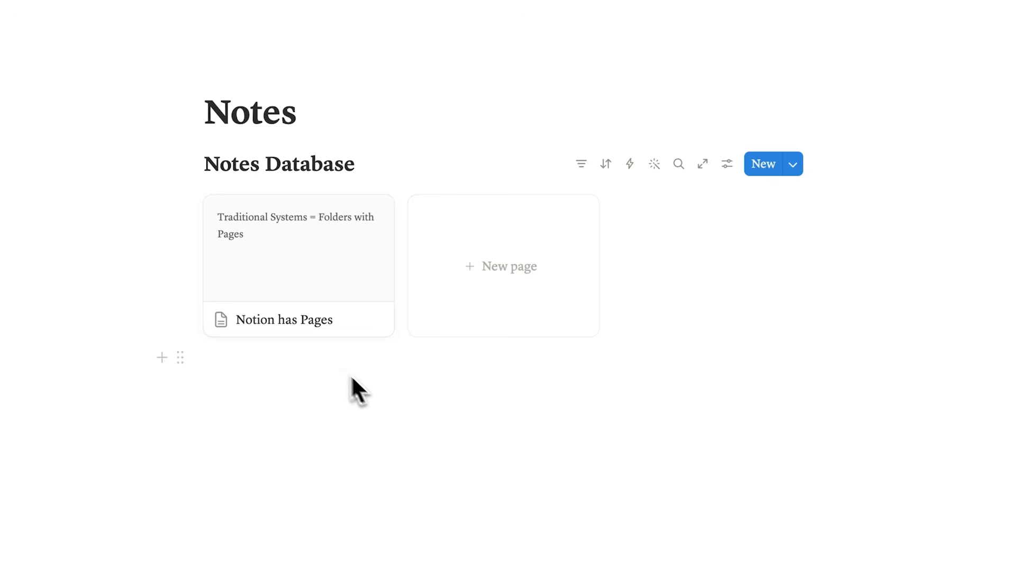
- Find an icon with the search term "paper" and give the "Notion has Pages" card a yellow sticky-note icon
click(221, 326)
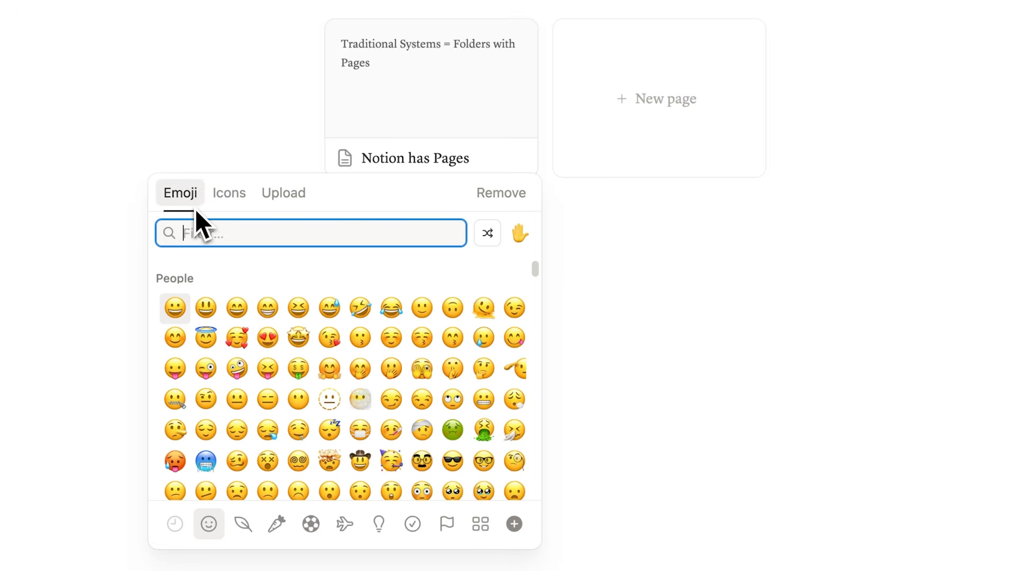
click(230, 206)
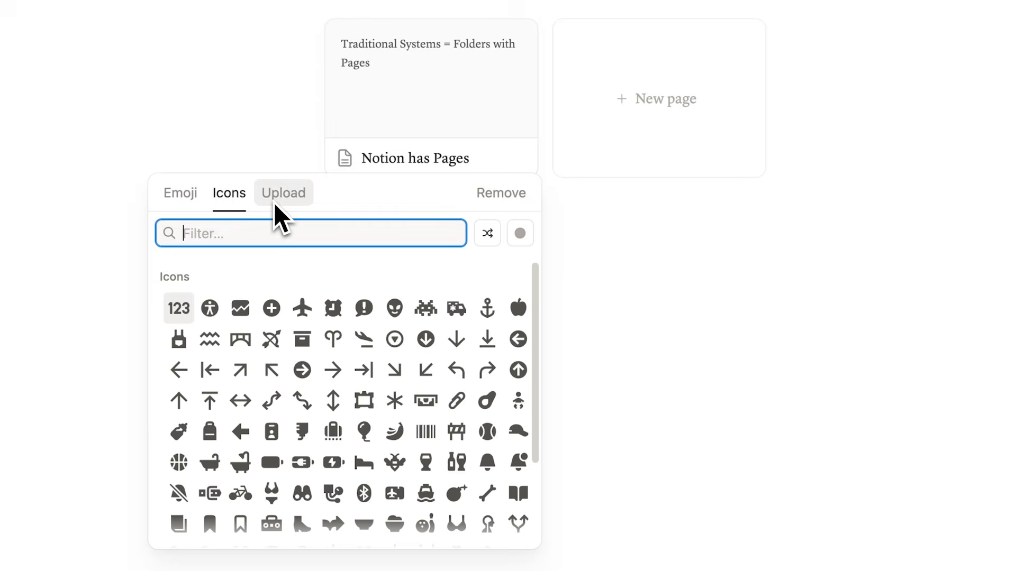
text(paper)
click(248, 291)
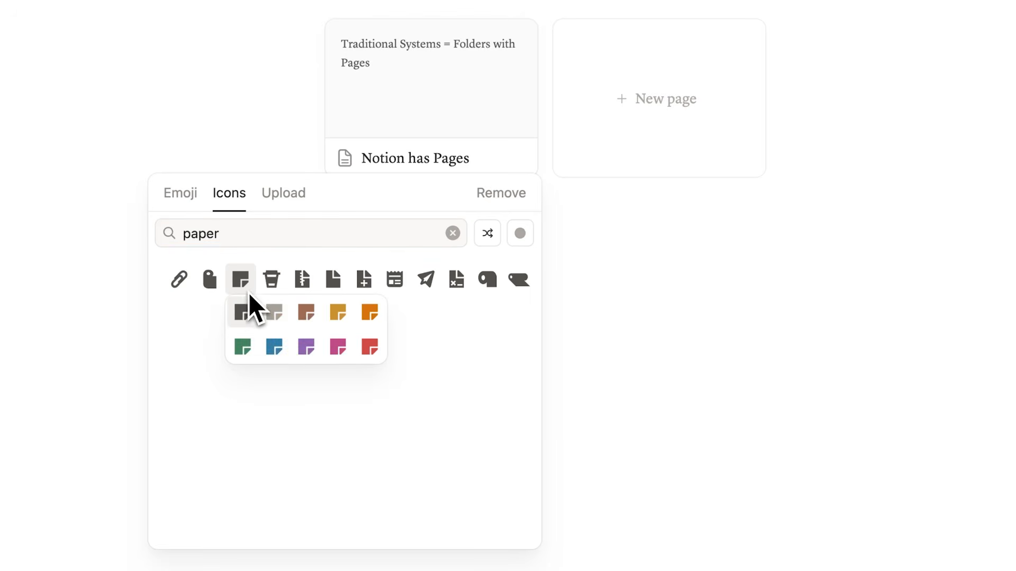
click(338, 314)
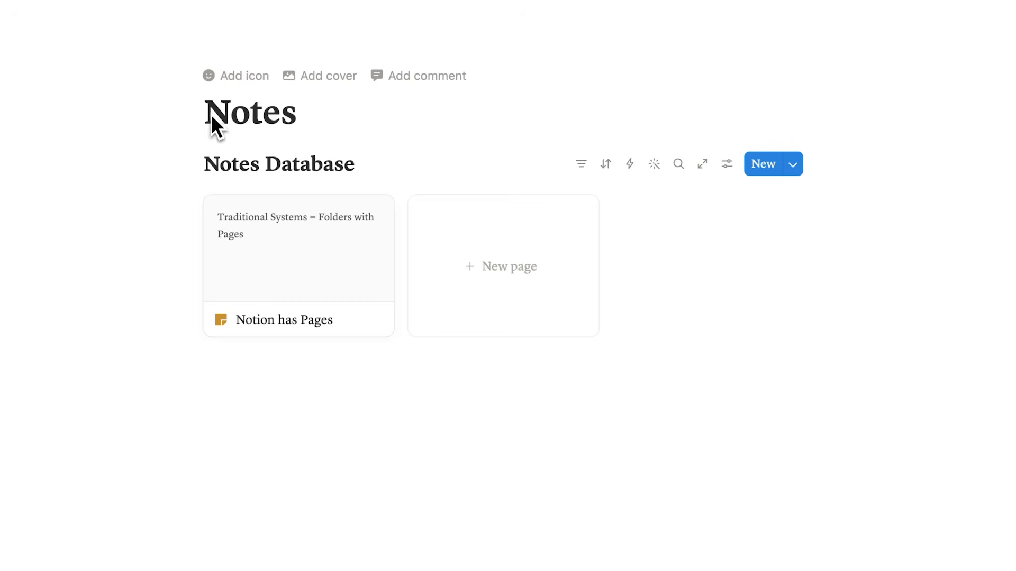
- Add a dark gray sticky-note icon to the Notes page above its title
click(239, 81)
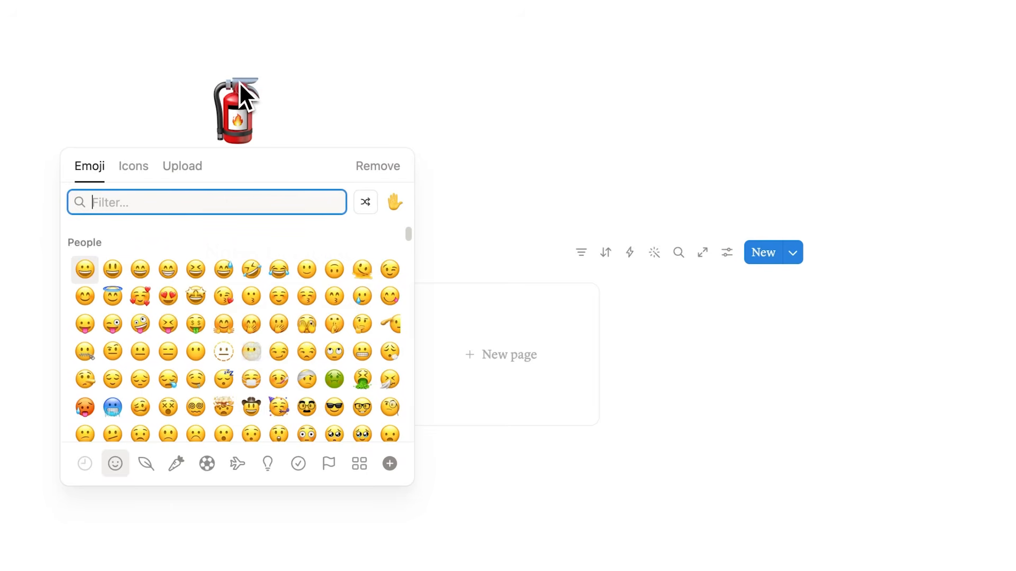
click(139, 167)
drag(92, 269, 93, 297)
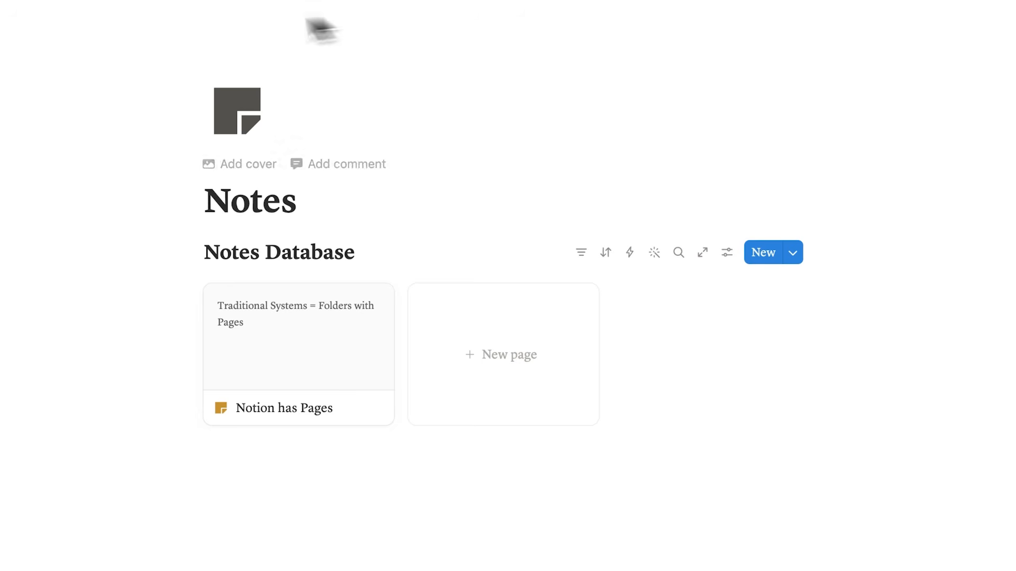
- Add a cover to the Notes page and replace it with an Unsplash photo of a pink and blue cloudy sky
click(261, 174)
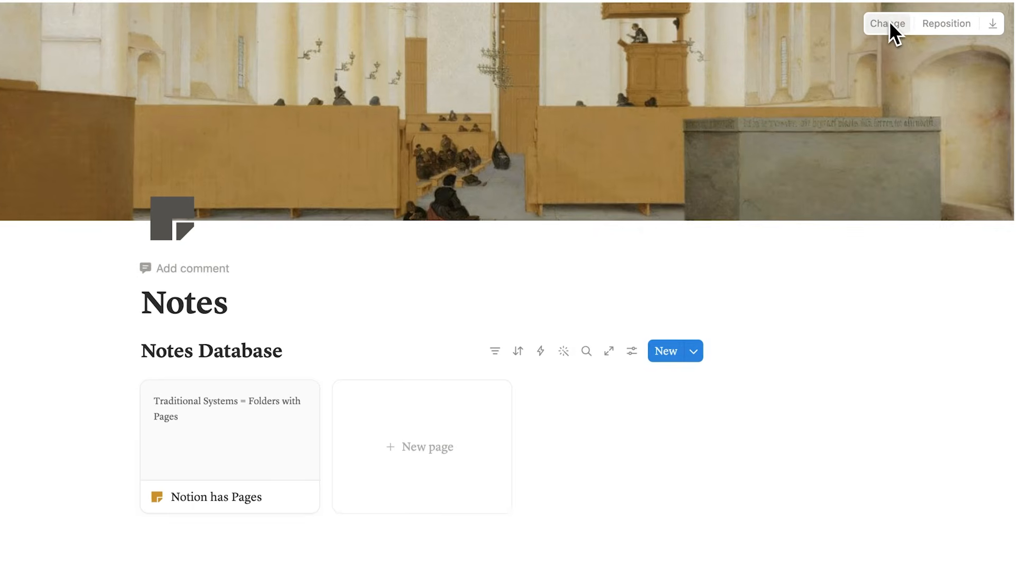
click(993, 16)
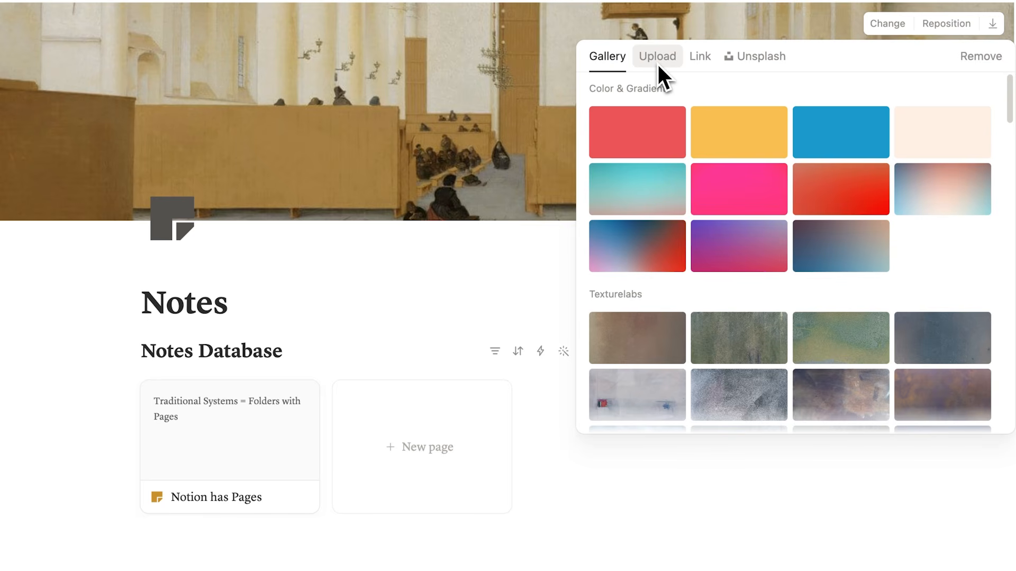
click(748, 64)
click(742, 222)
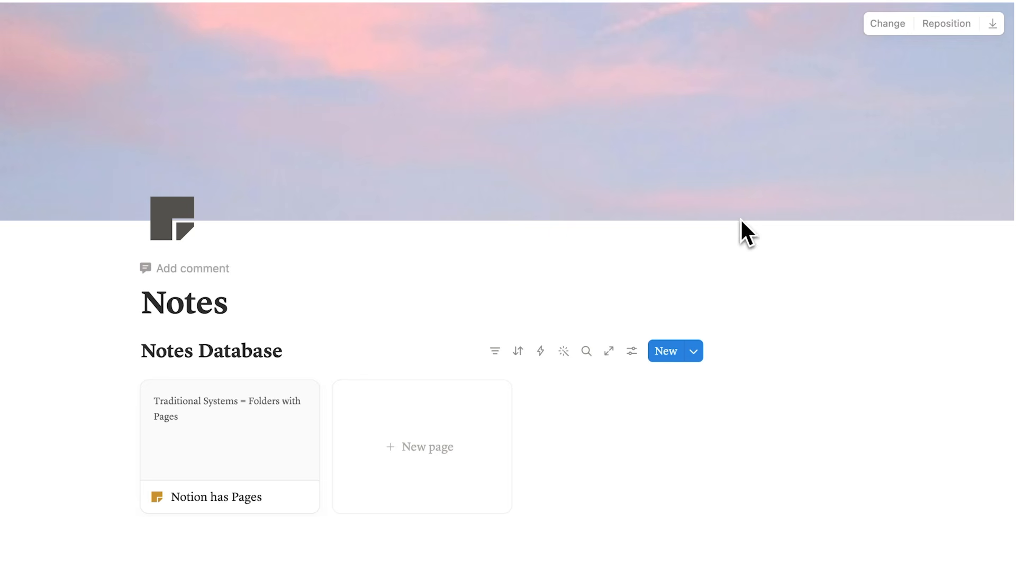
- Turn on full width for the Notes page and switch it back off
scroll(925, 194, down, 2)
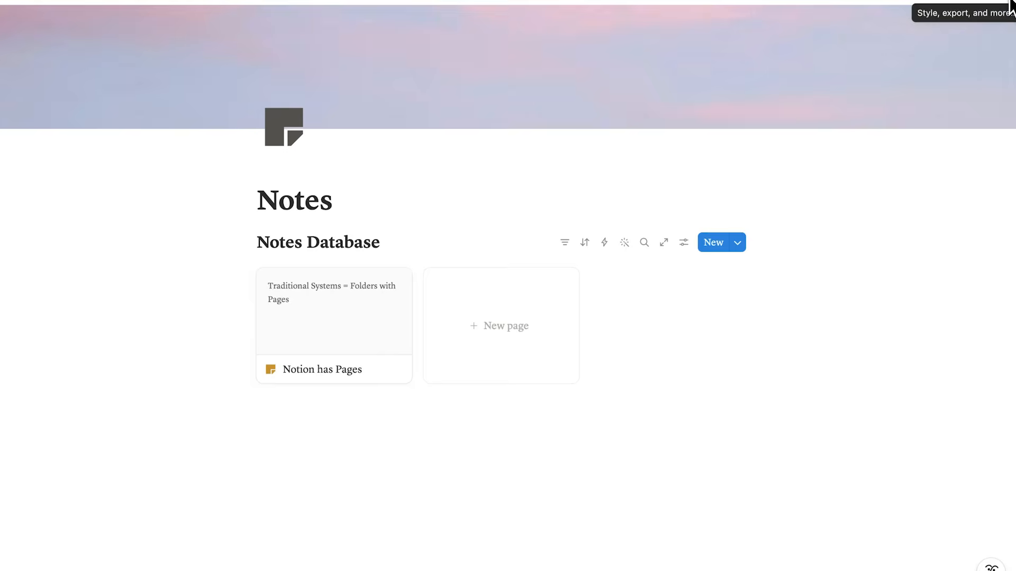
click(1011, 8)
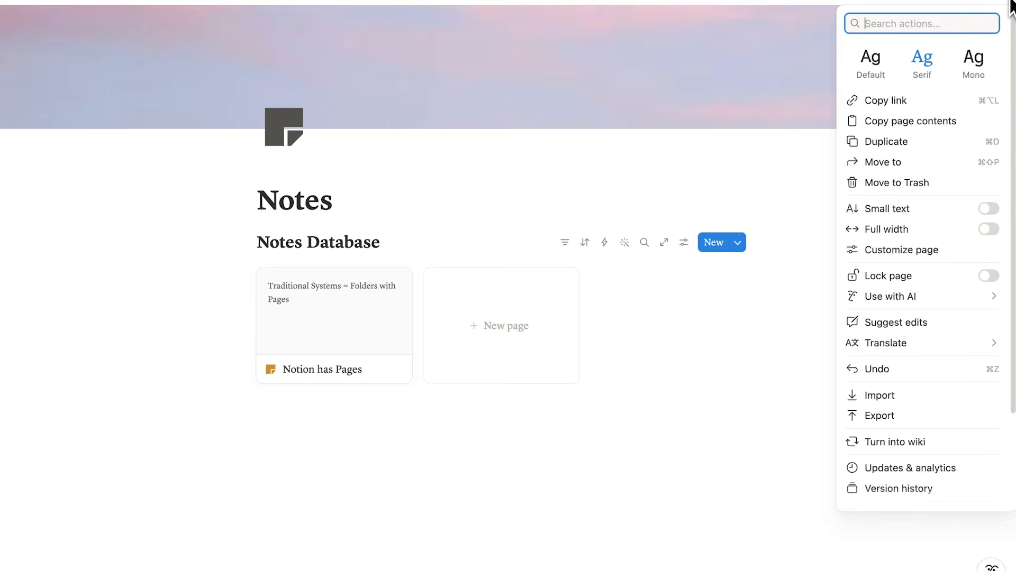
click(987, 229)
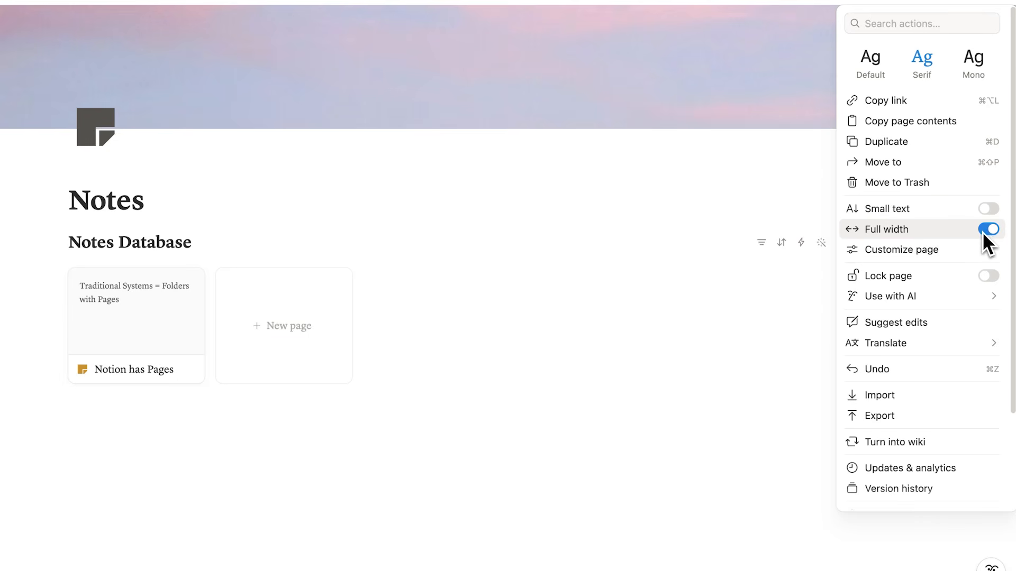
click(993, 231)
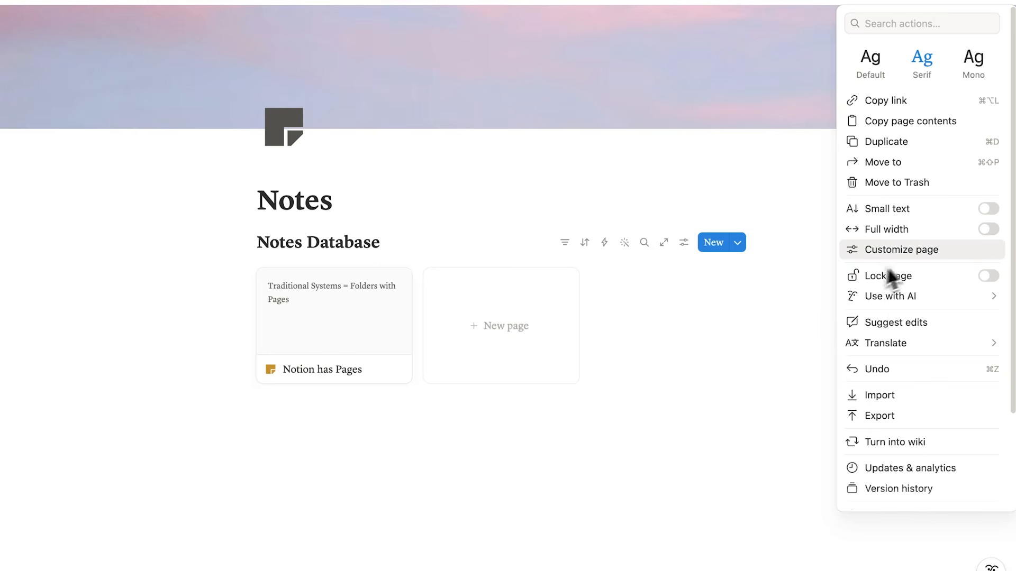
click(735, 306)
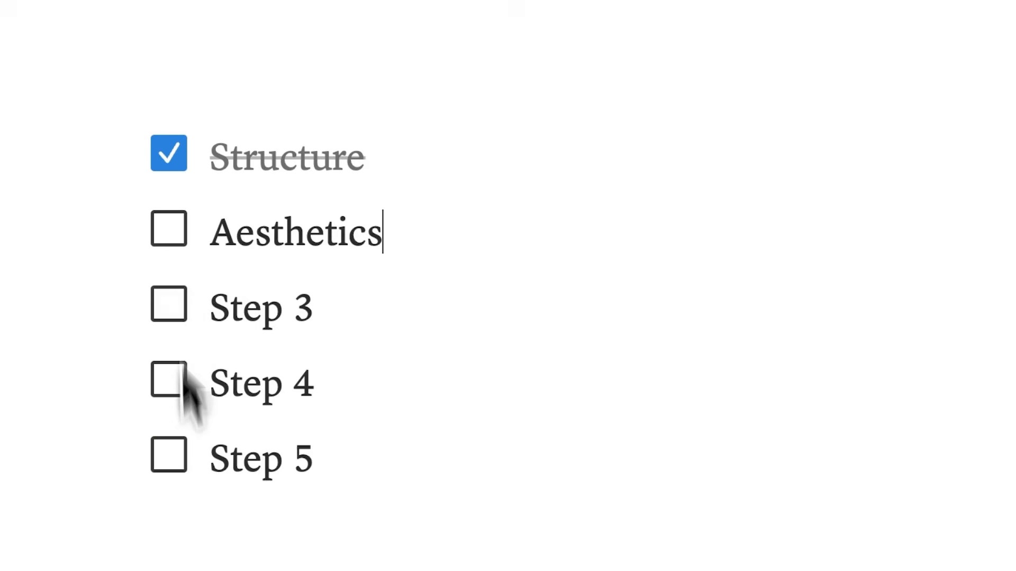
click(169, 229)
triple_click(246, 305)
text(Organization)
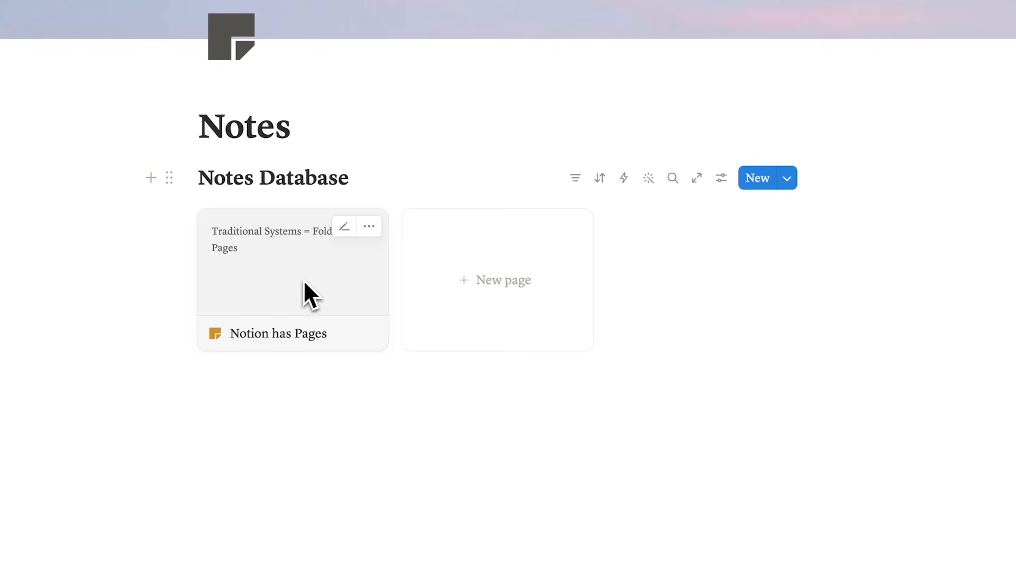
- Open the "Notion has Pages" entry and examine its properties and the property types available for a new one
click(311, 278)
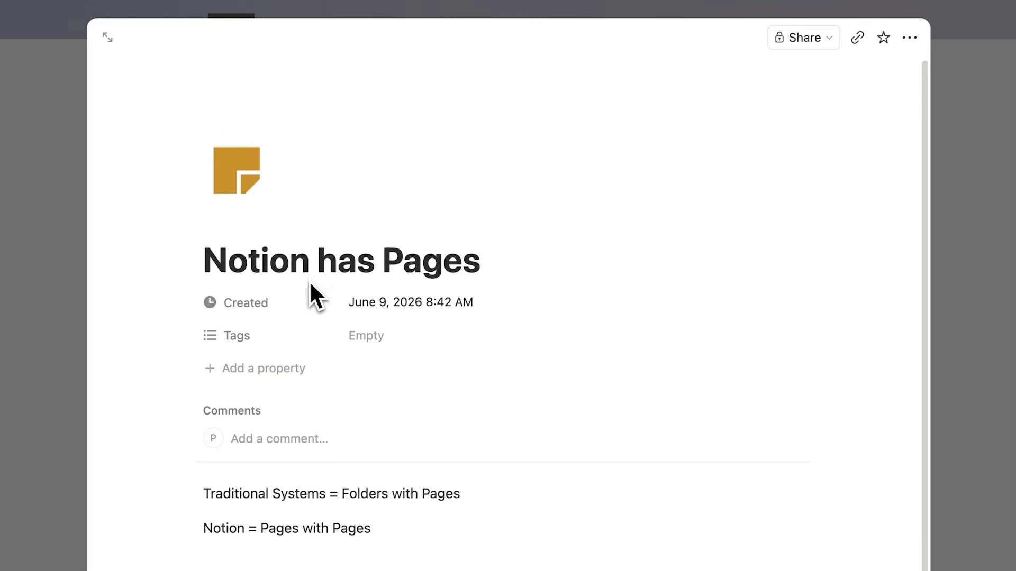
scroll(309, 280, down, 1)
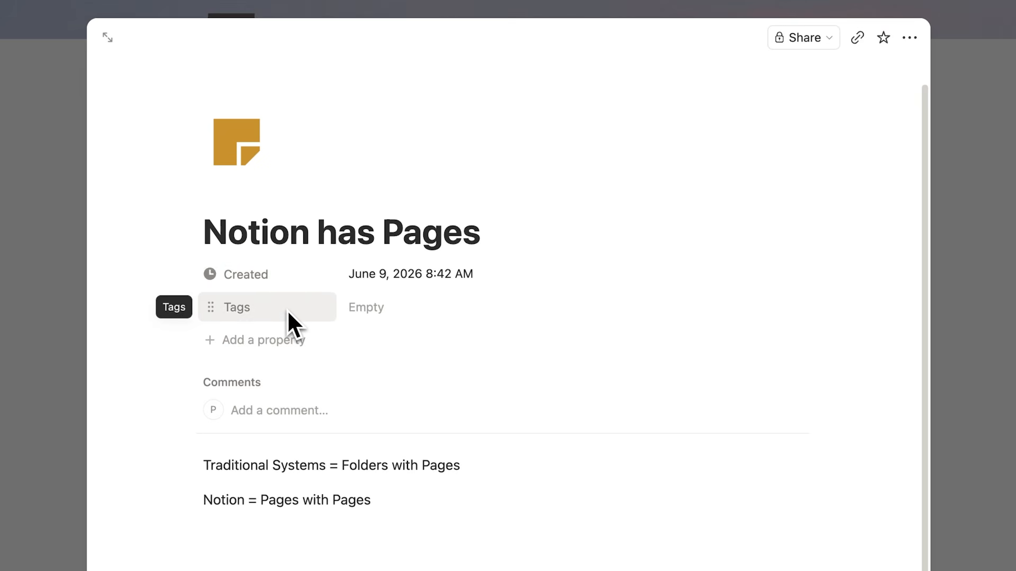
key(Escape)
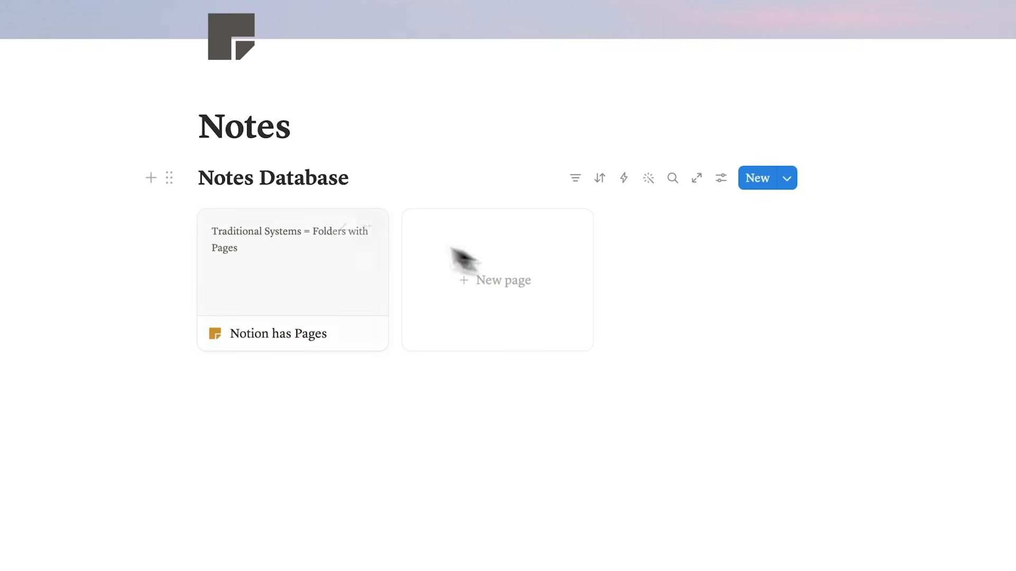
click(292, 264)
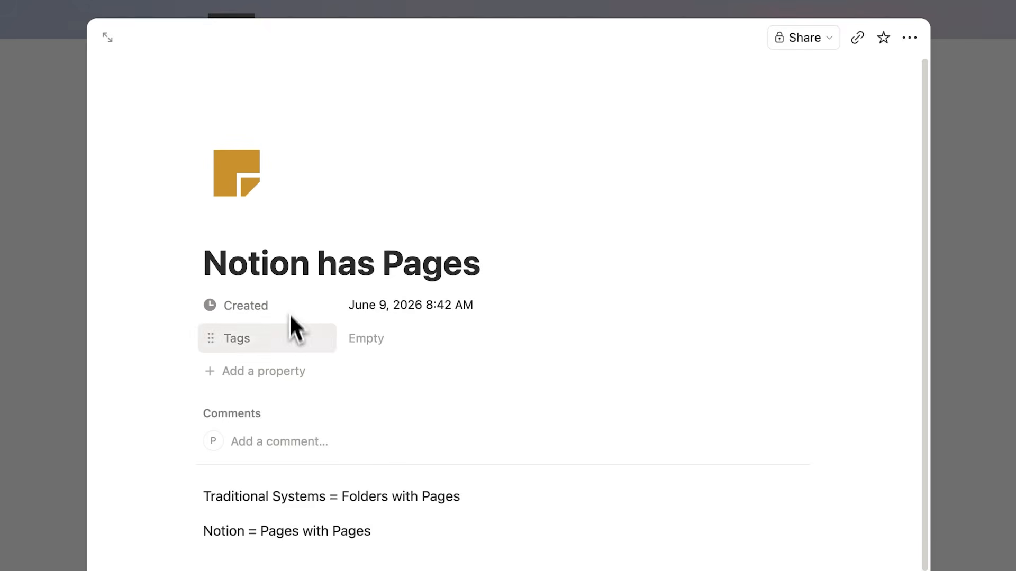
click(294, 366)
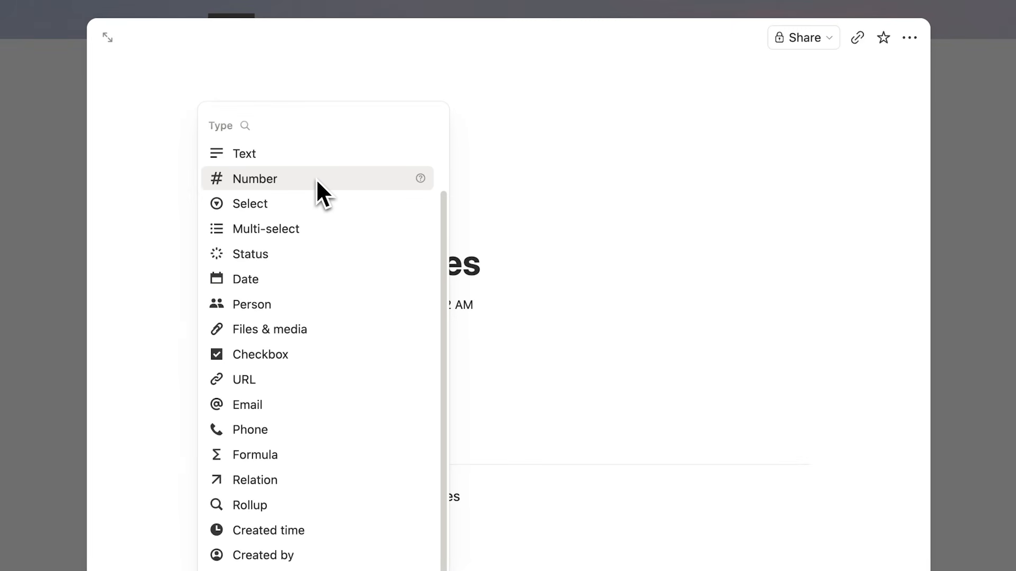
scroll(293, 416, down, 2)
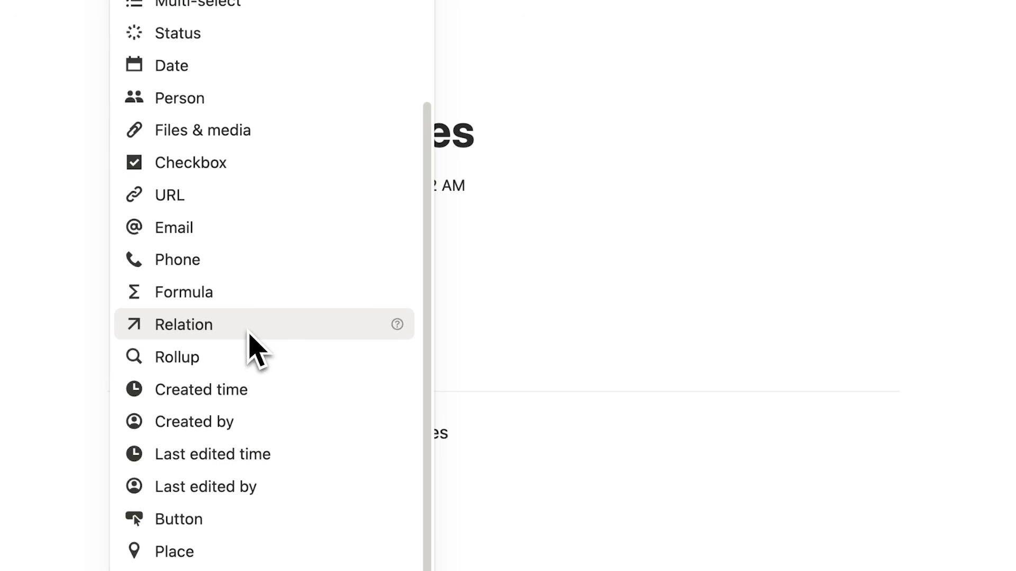
click(282, 379)
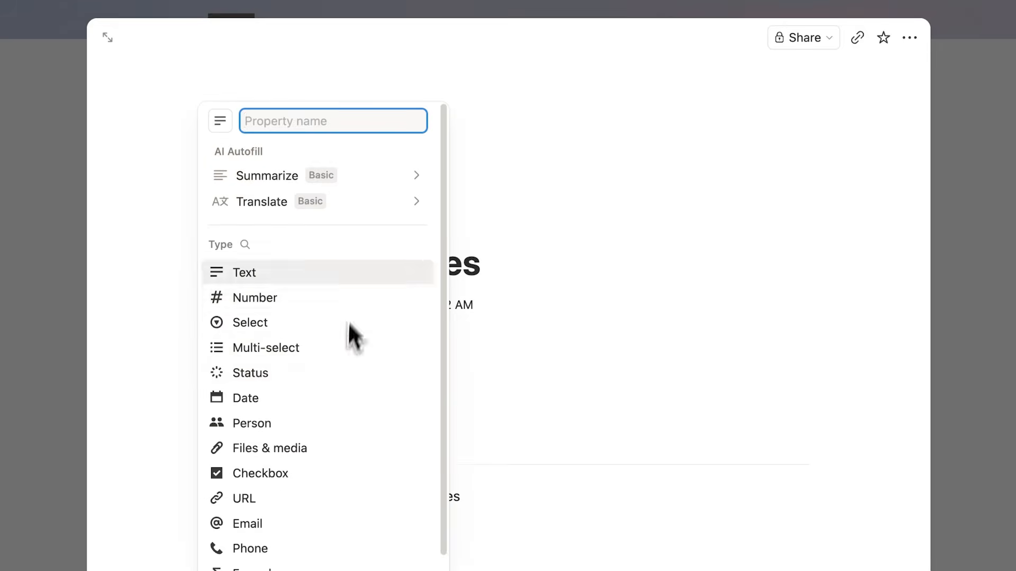
scroll(317, 324, down, 5)
scroll(339, 497, up, 5)
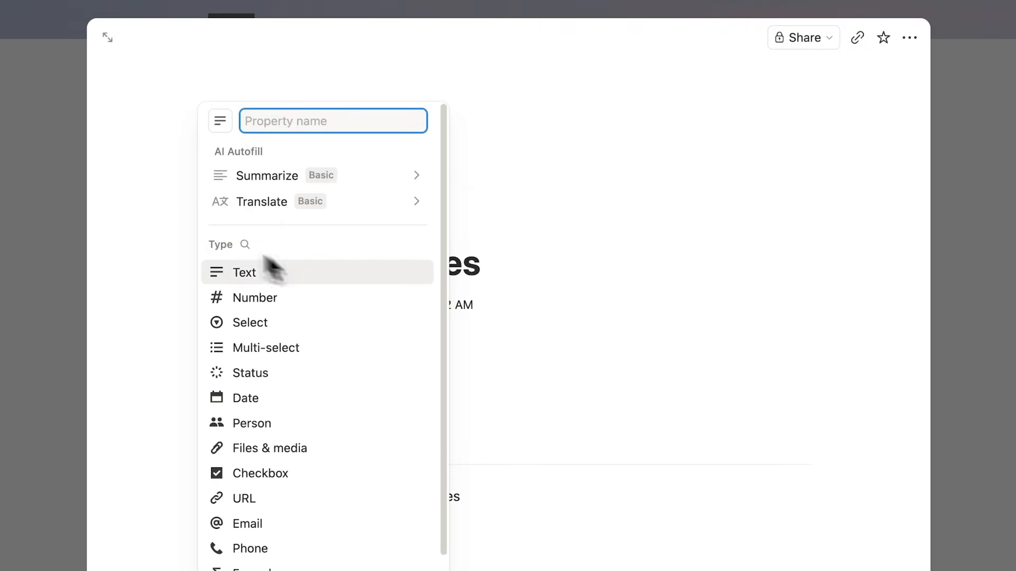
click(144, 279)
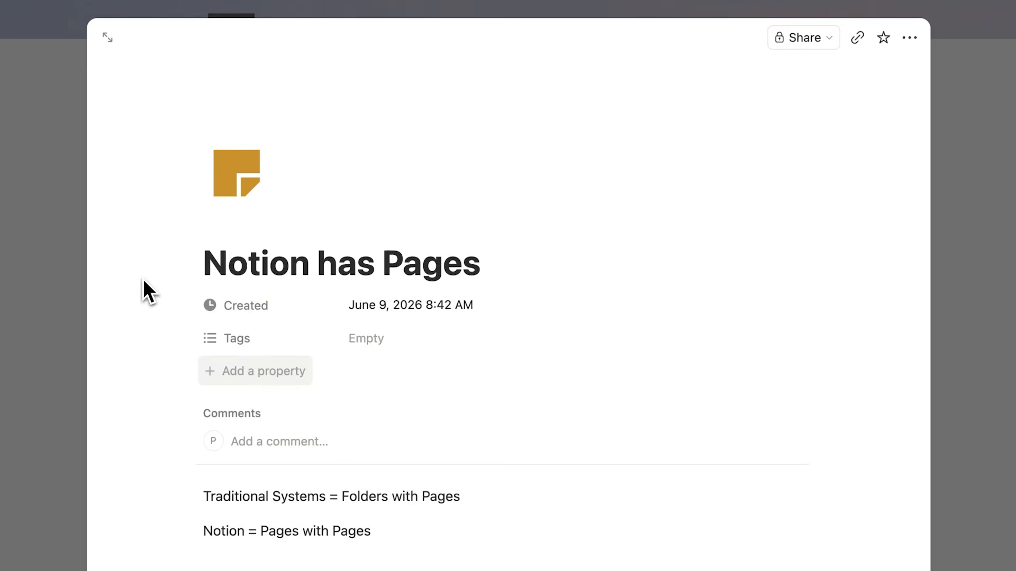
- Delete the Created and Tags properties from the "Notion has Pages" entry
click(288, 306)
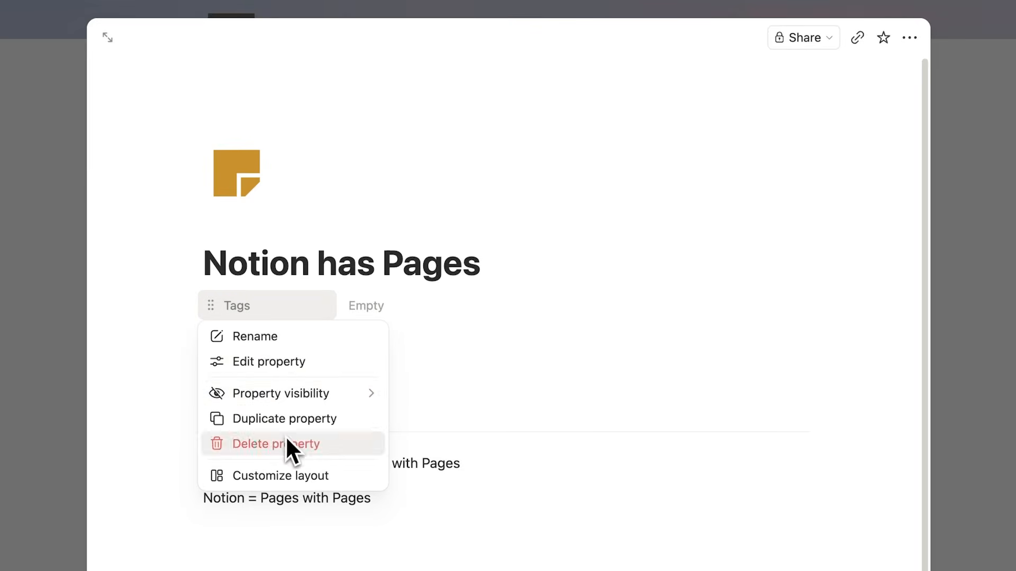
click(286, 445)
click(503, 356)
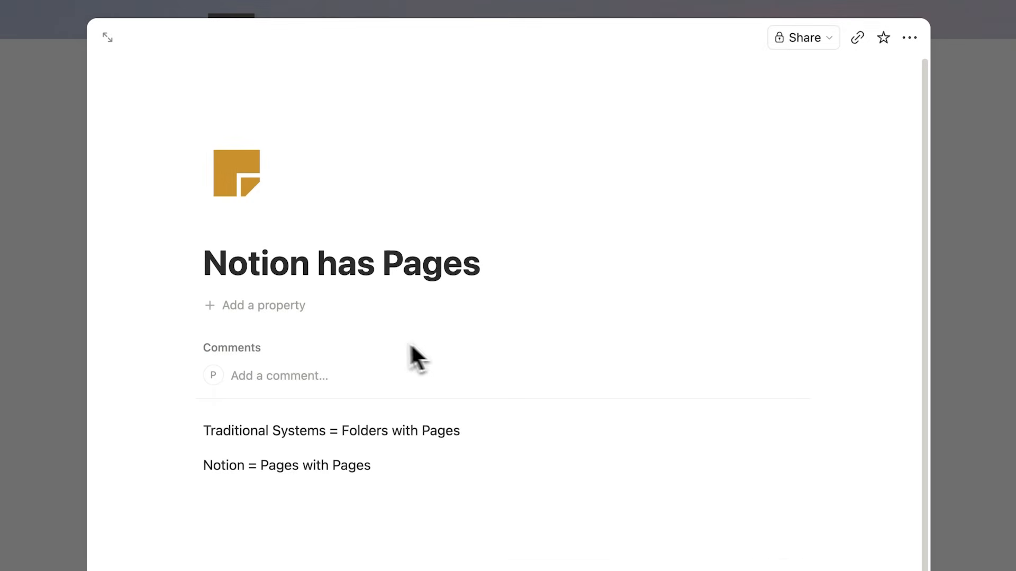
- Add a Created time property to the "Notion has Pages" entry
click(269, 310)
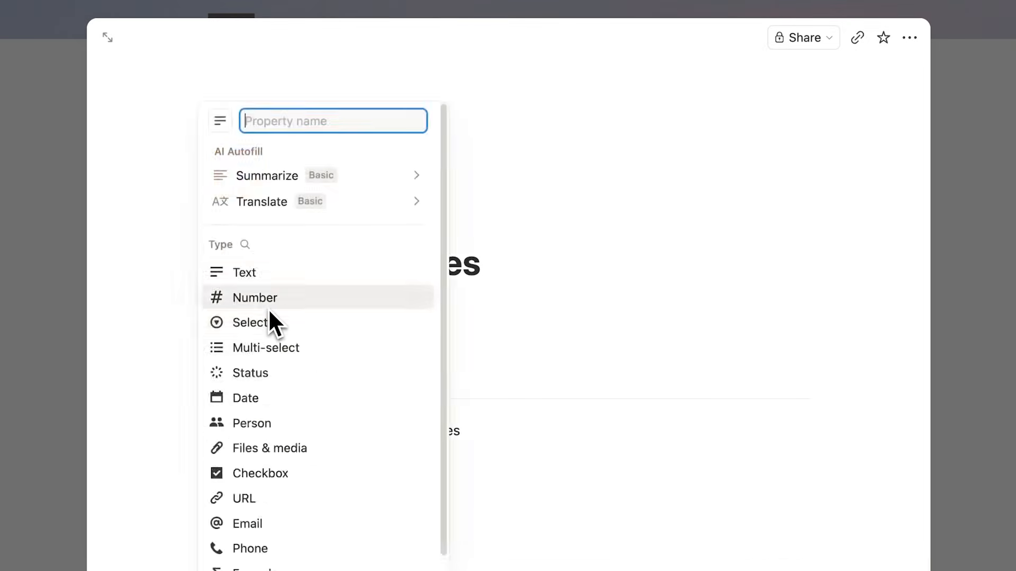
scroll(328, 465, down, 3)
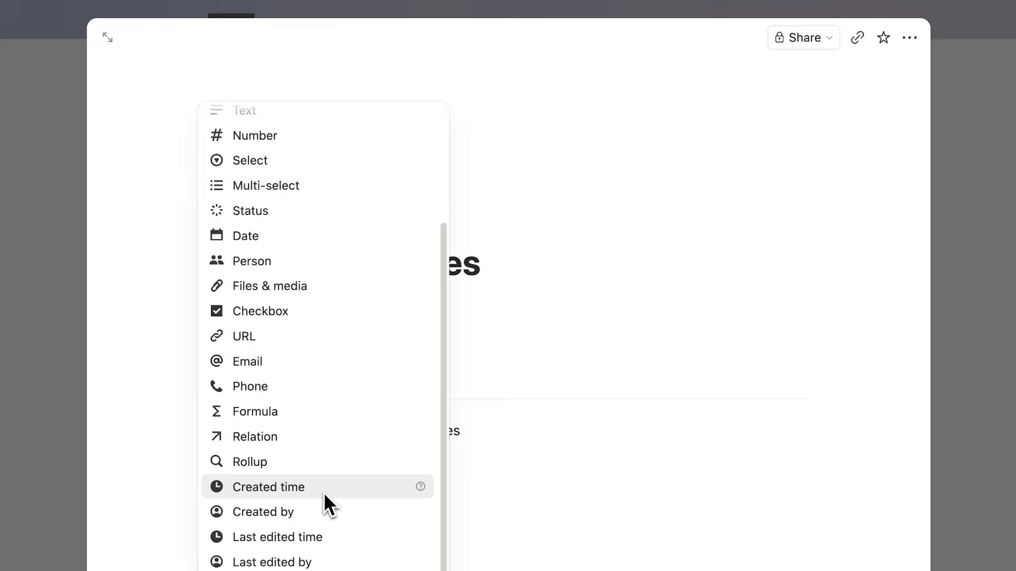
click(256, 329)
key(Escape)
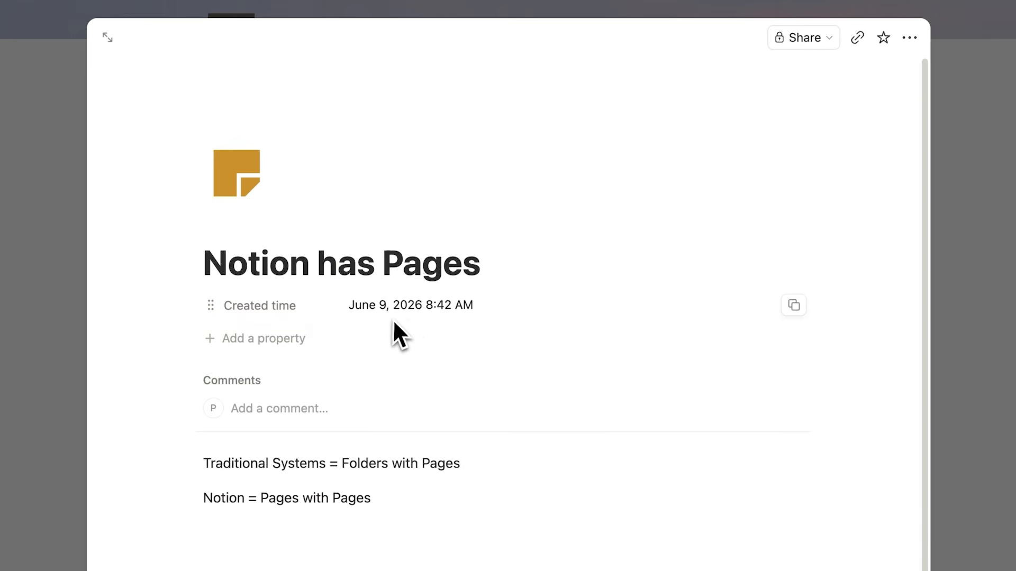
- Add a Date property to the "Notion has Pages" entry, look at its date picker, and delete the property again
click(280, 339)
scroll(289, 352, down, 3)
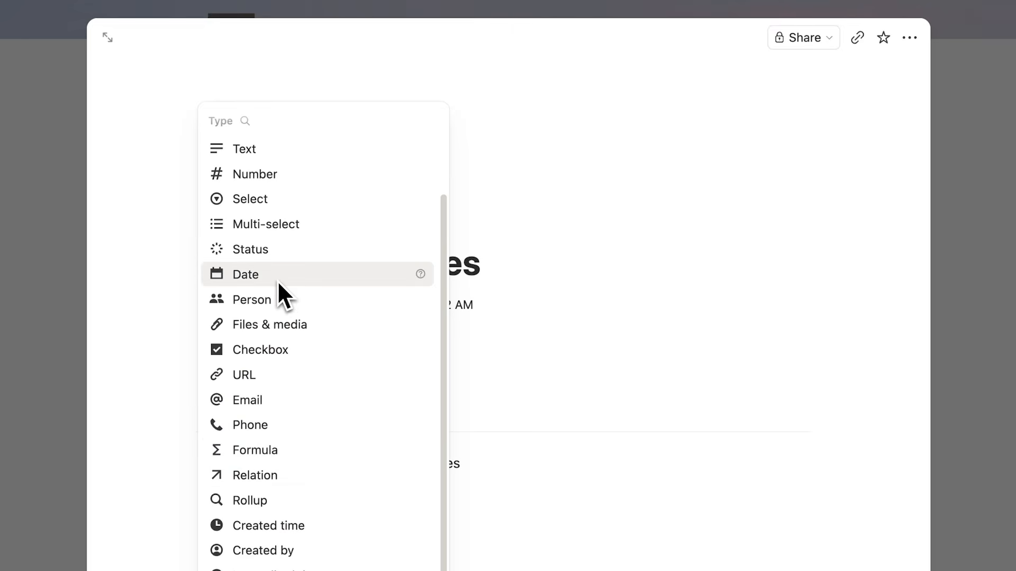
click(176, 281)
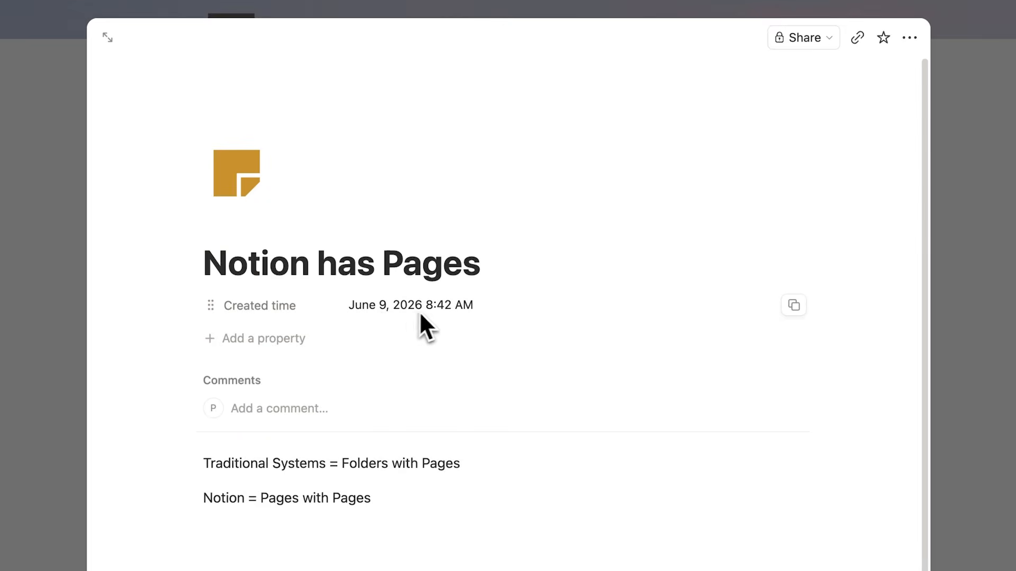
click(263, 339)
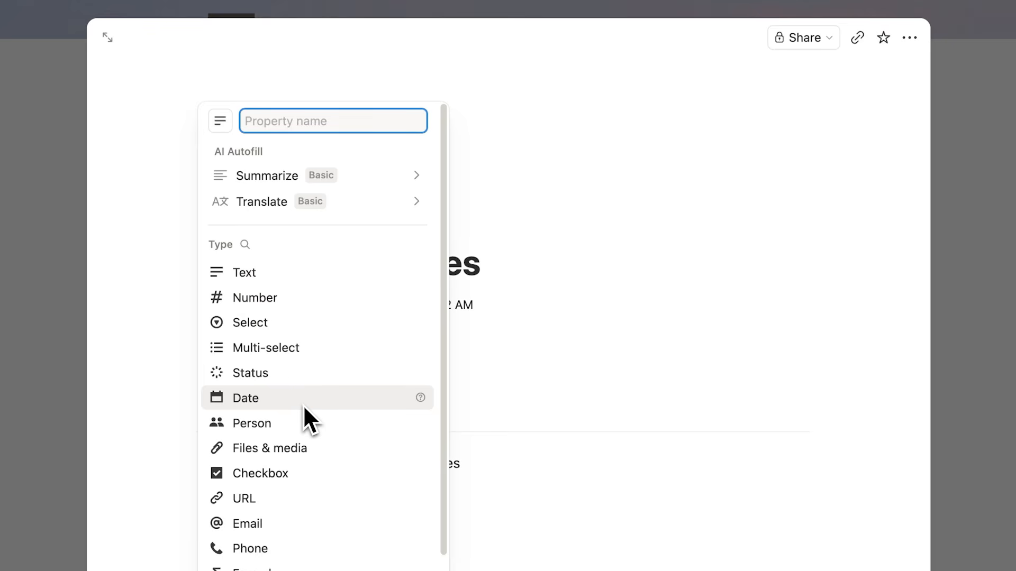
click(303, 404)
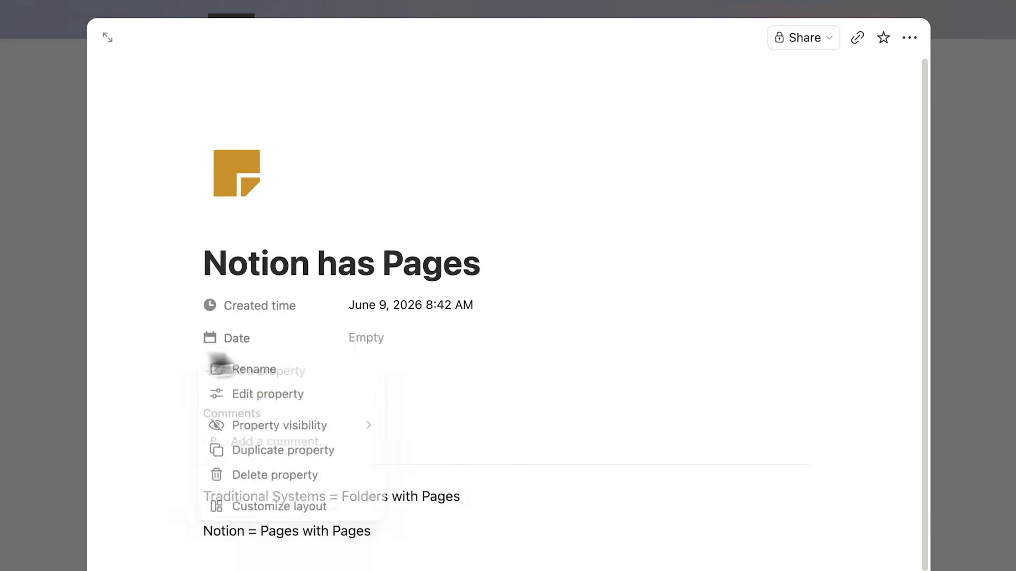
click(368, 338)
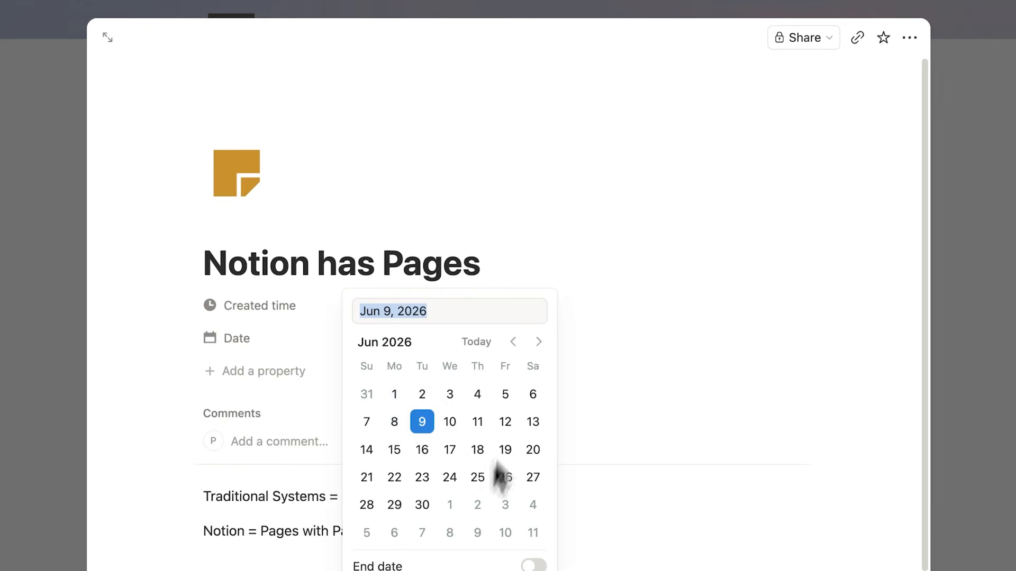
click(149, 417)
click(255, 340)
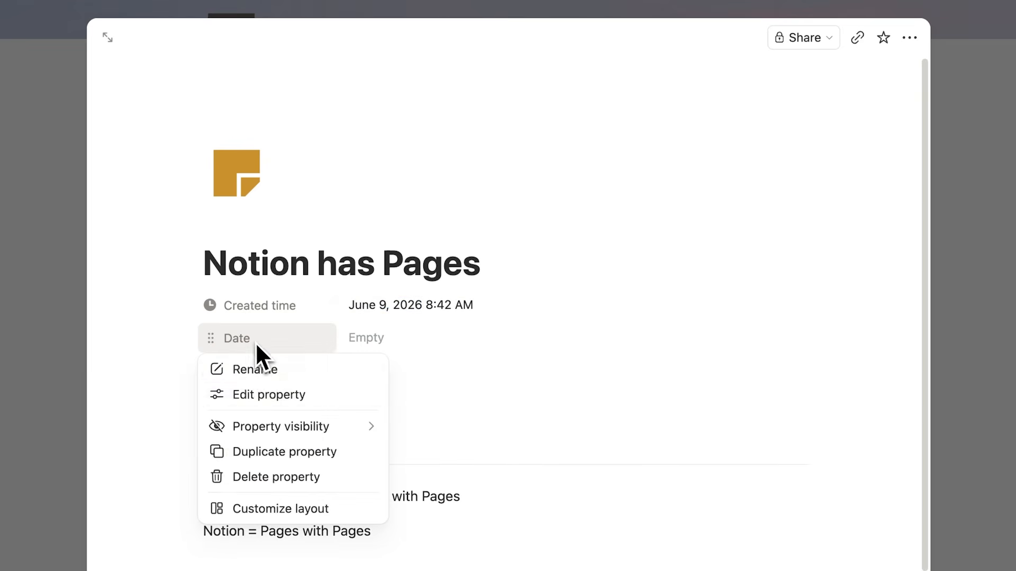
click(298, 481)
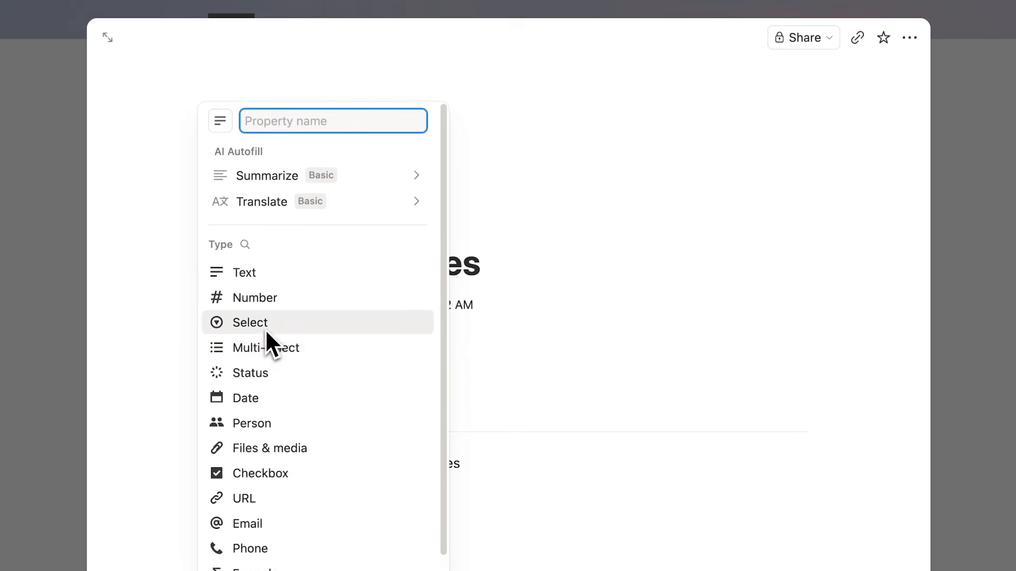
- Add a checkbox property named "Archive" to the entry and move it below Created time
click(323, 474)
text(Archive)
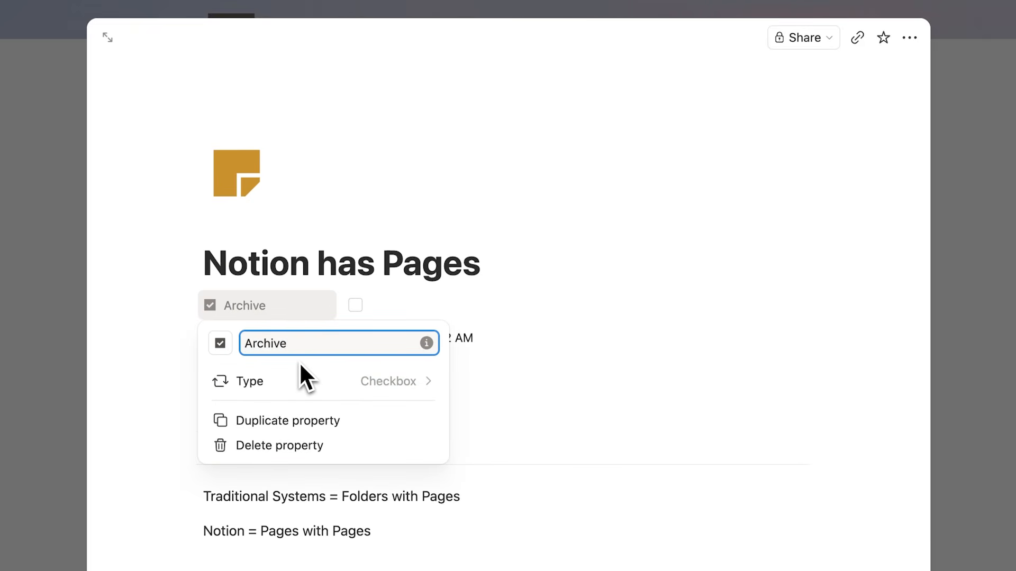
click(500, 246)
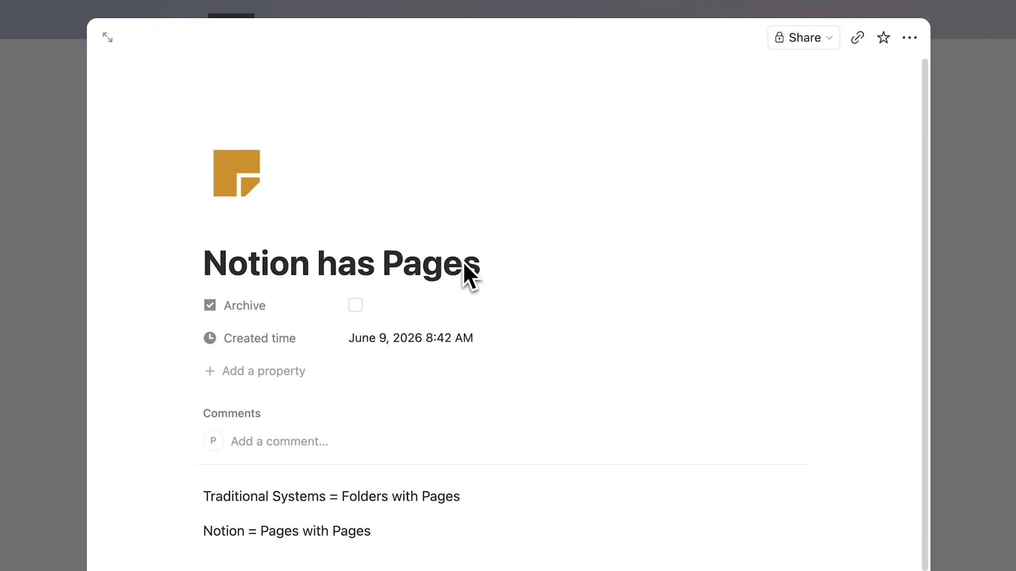
drag(287, 305, 286, 327)
key(Escape)
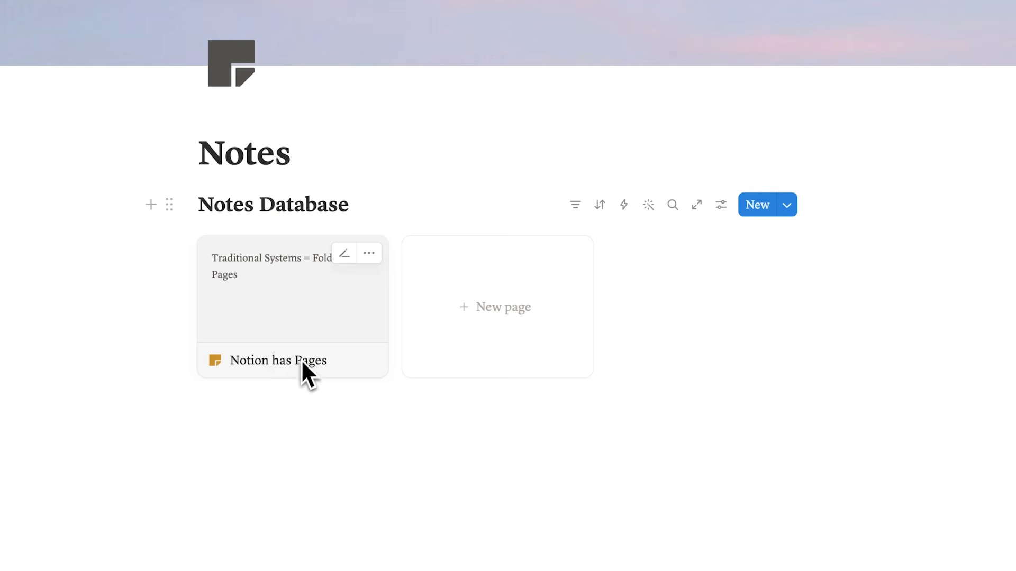
- Show the Created time and Archive properties on the cards of the Notes Database gallery
click(285, 311)
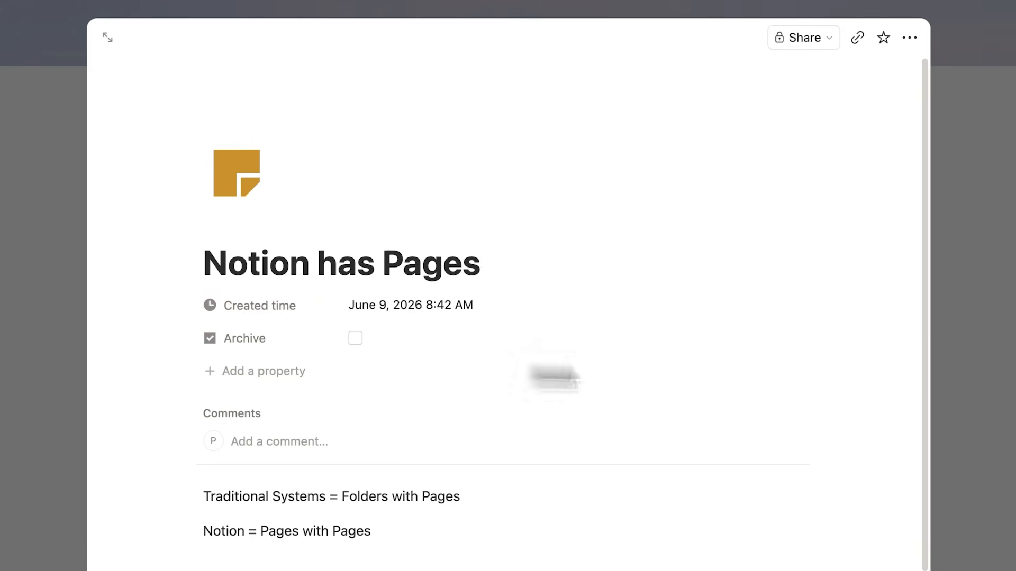
click(1008, 369)
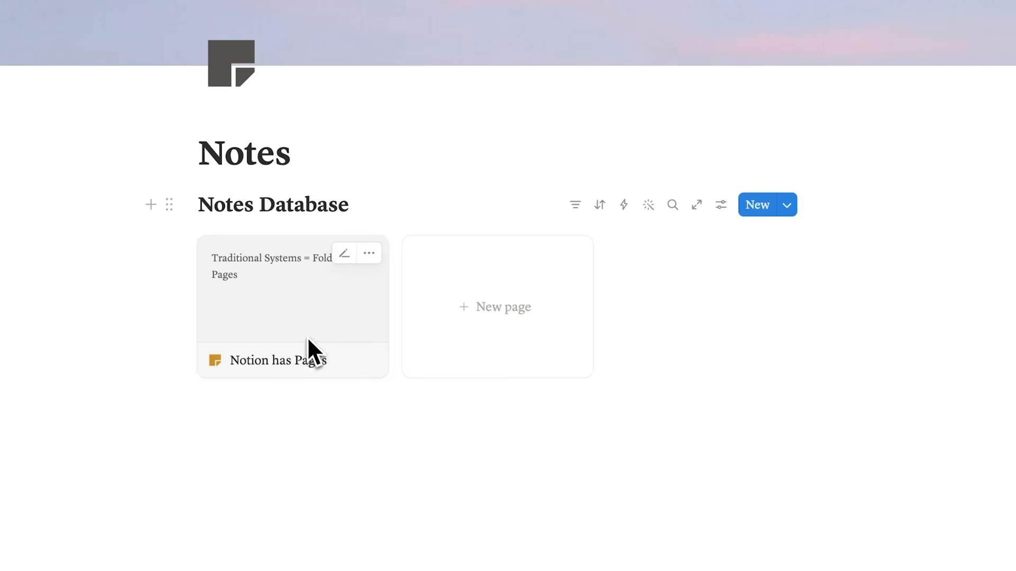
click(725, 207)
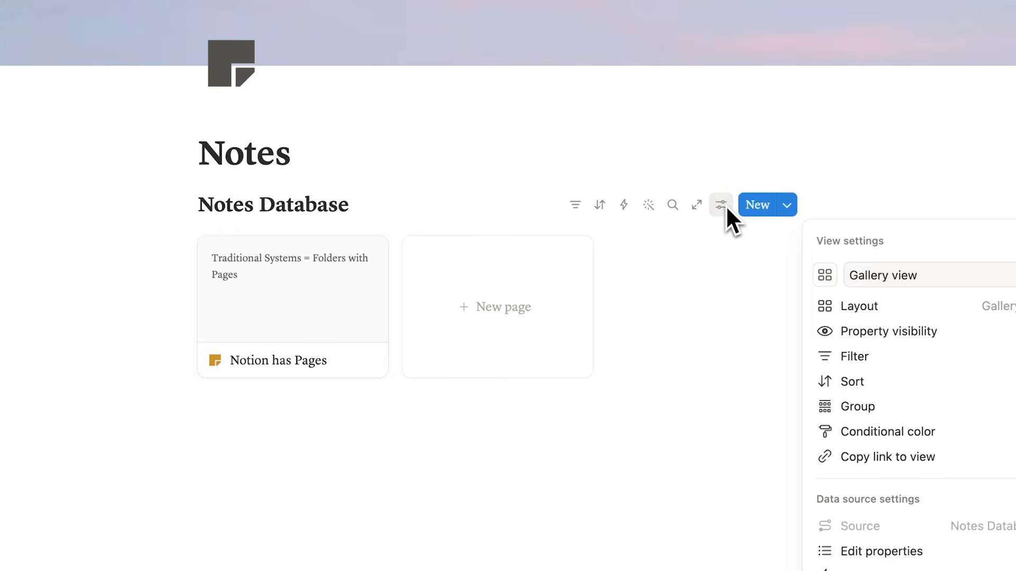
click(859, 344)
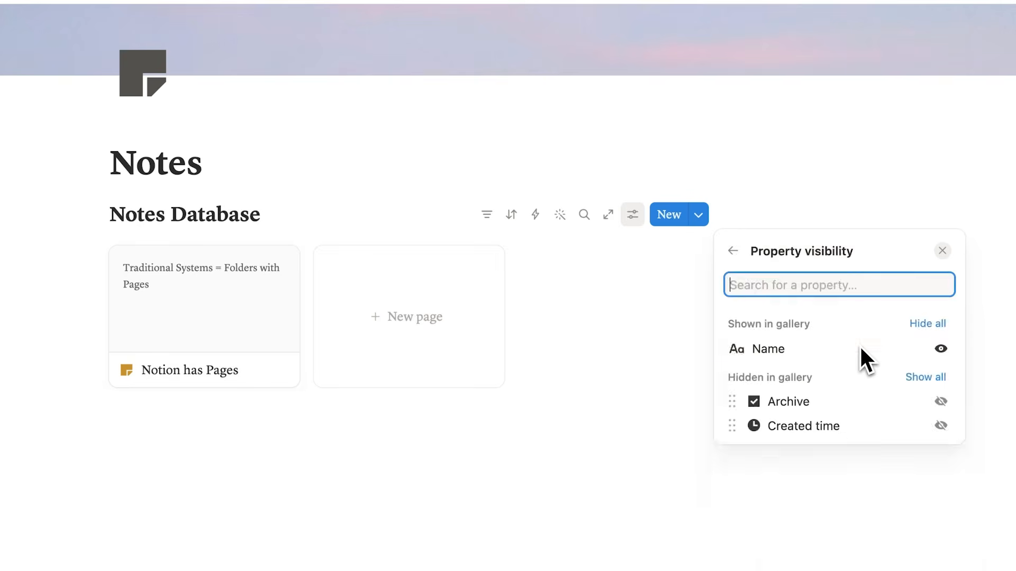
click(940, 426)
click(943, 428)
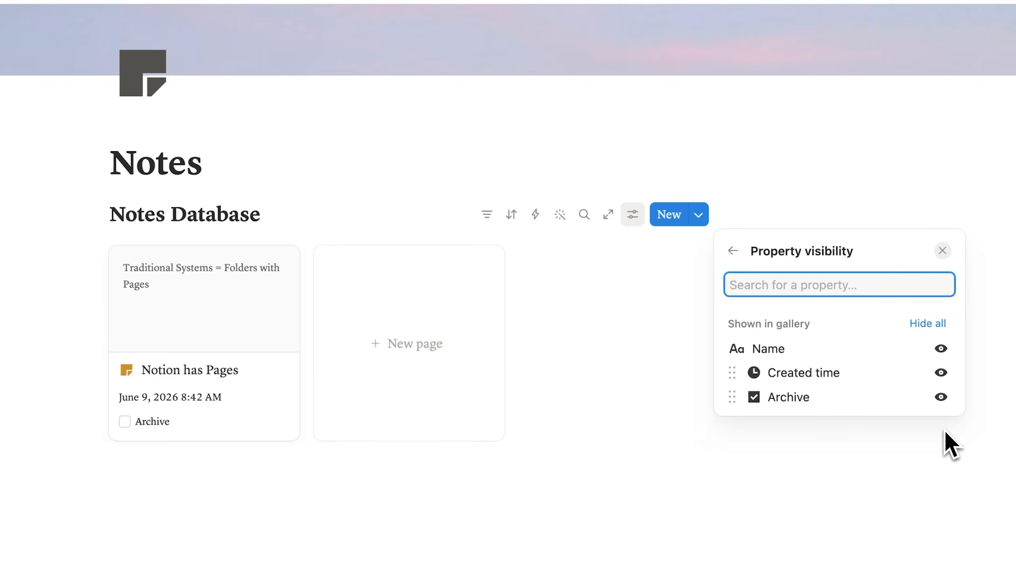
click(639, 473)
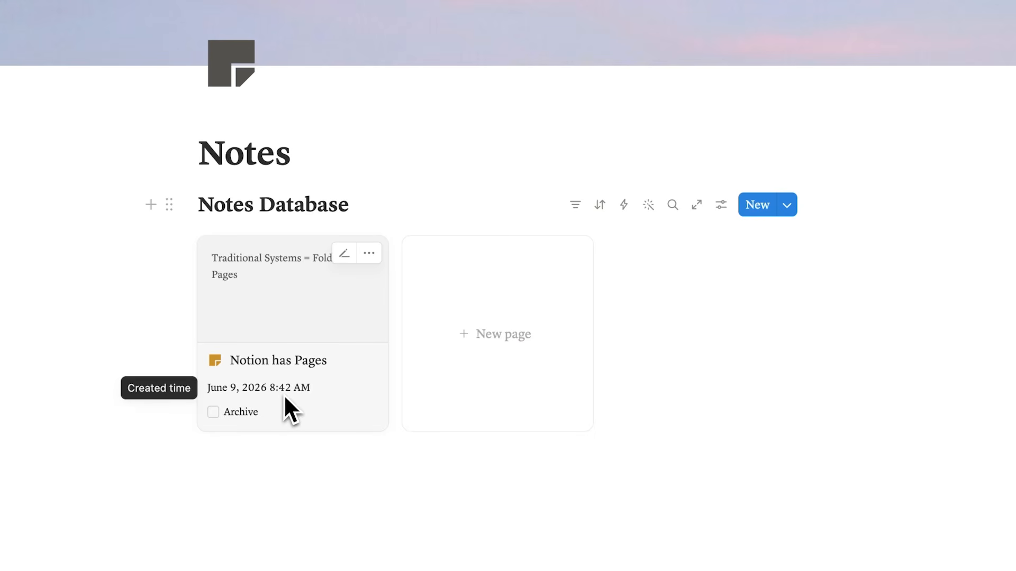
- Review the properties inside the "Notion has Pages" entry and mark its card as archived in the gallery
click(315, 318)
scroll(316, 328, down, 3)
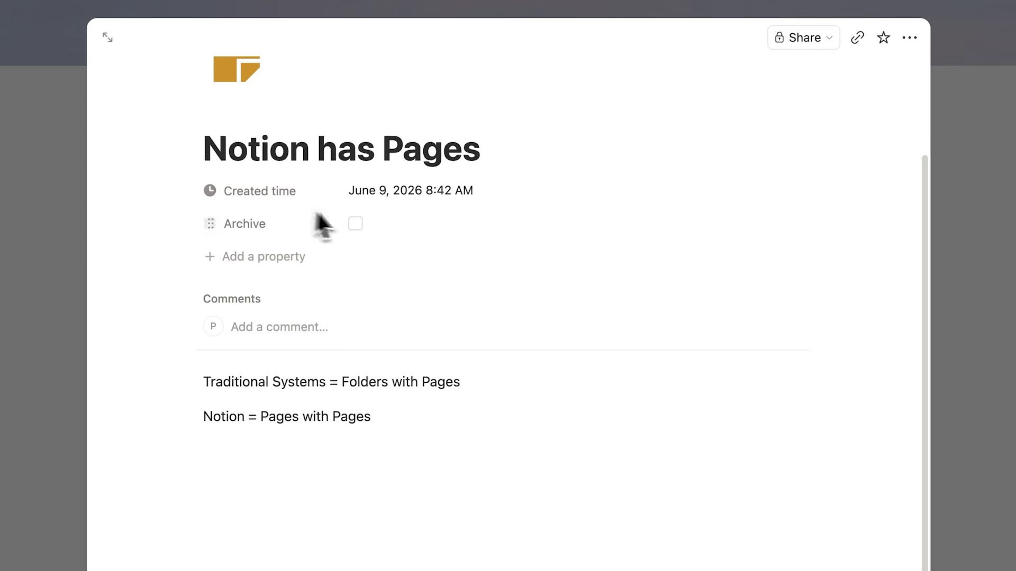
click(997, 301)
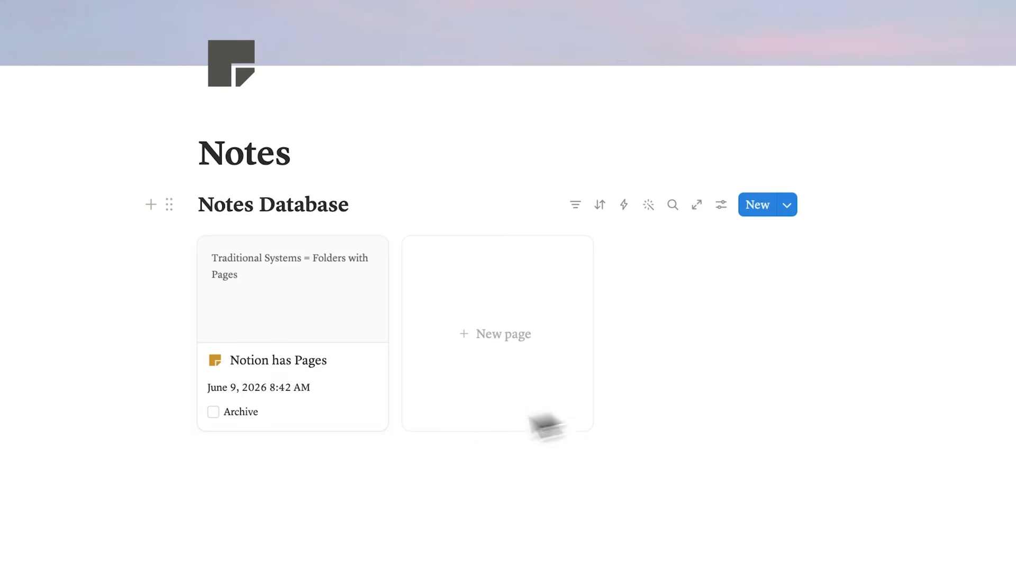
click(218, 416)
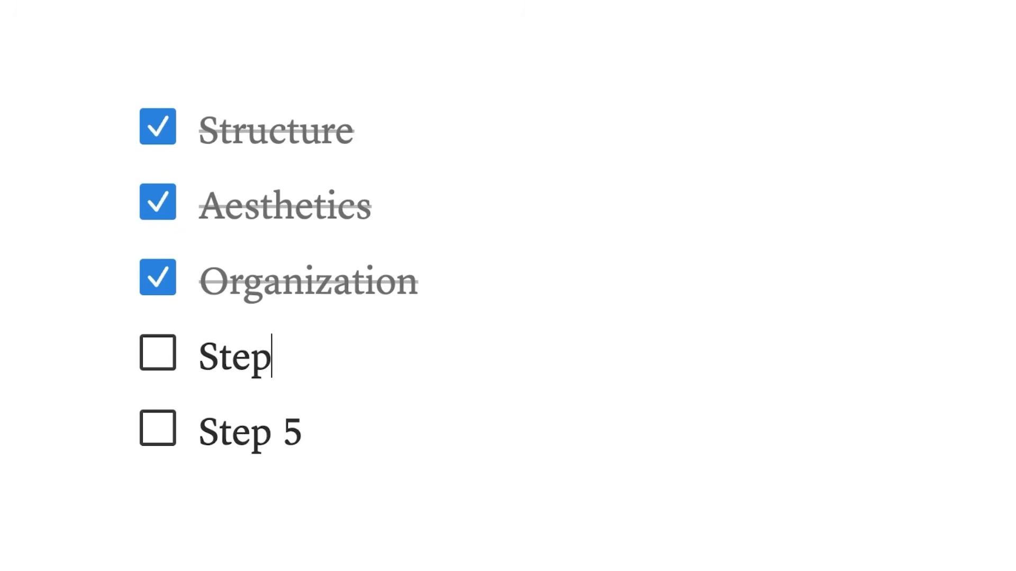
- Rename the fourth to-do in the checklist, below "Organization", as "Archiving"
key(BackSpace)
key(BackSpace)
key(BackSpace)
key(BackSpace)
text(Archi)
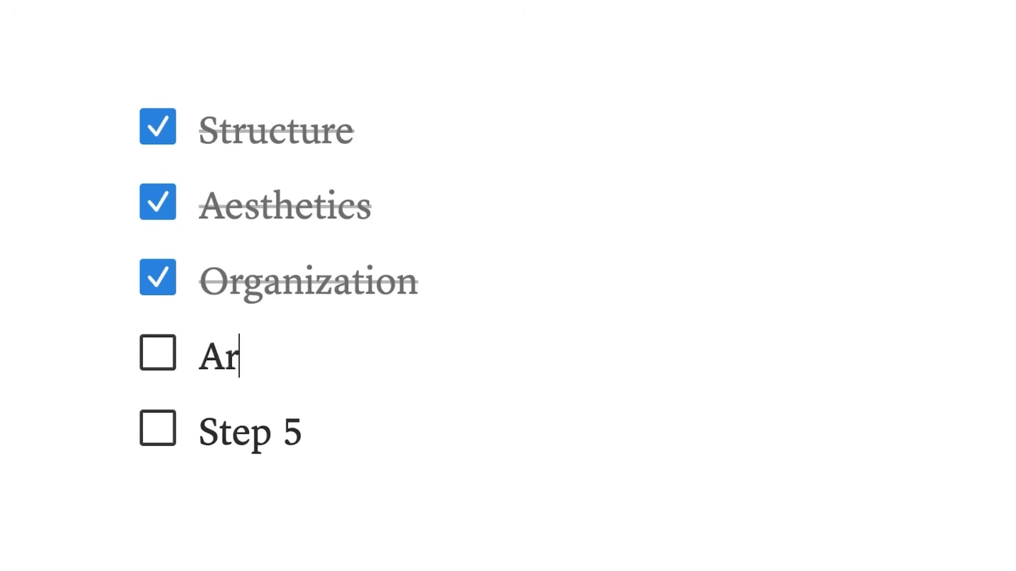
text(ving)
- Examine the view types available for adding a new view to the Notes Database
drag(297, 254, 170, 277)
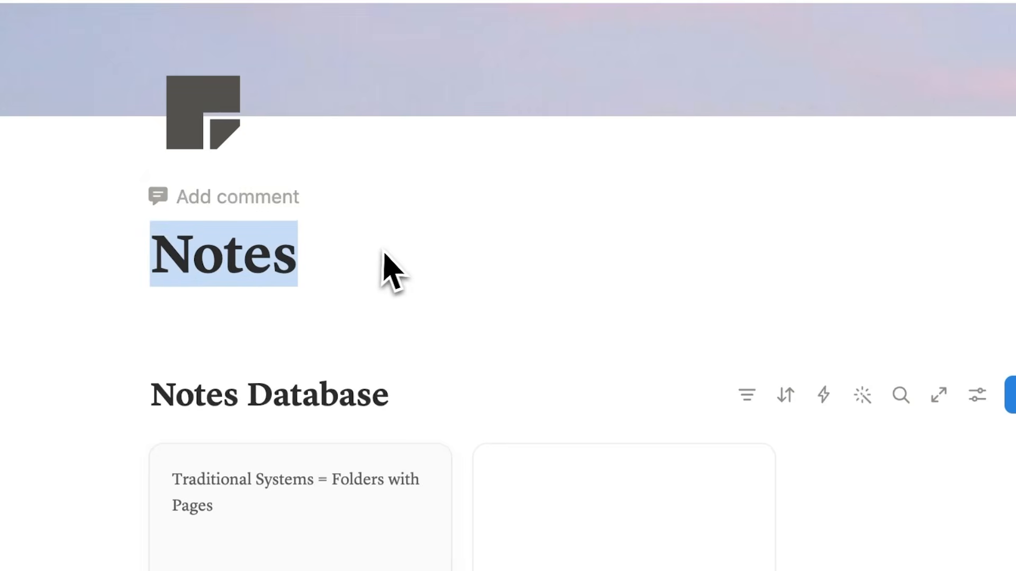
click(385, 255)
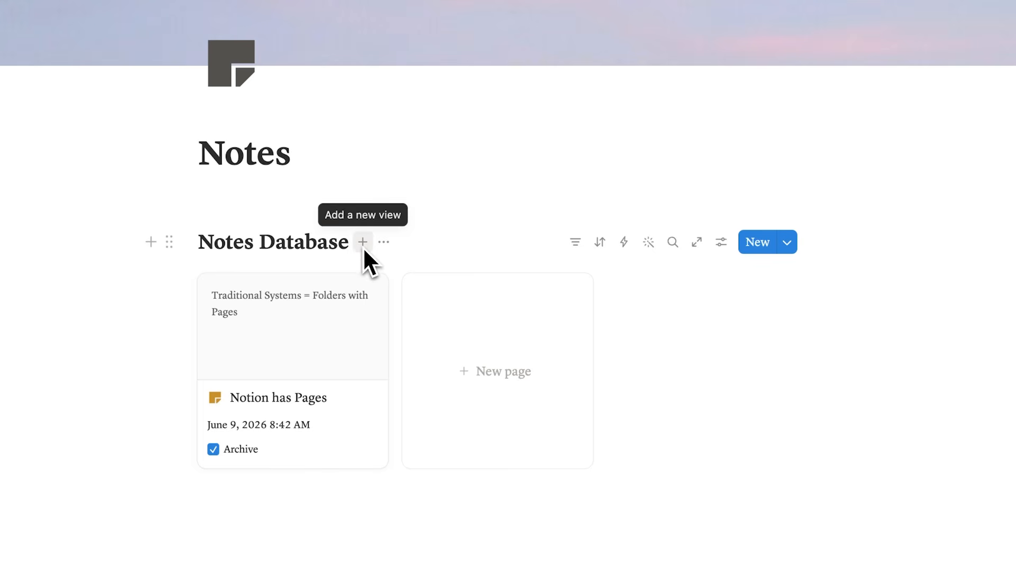
click(362, 246)
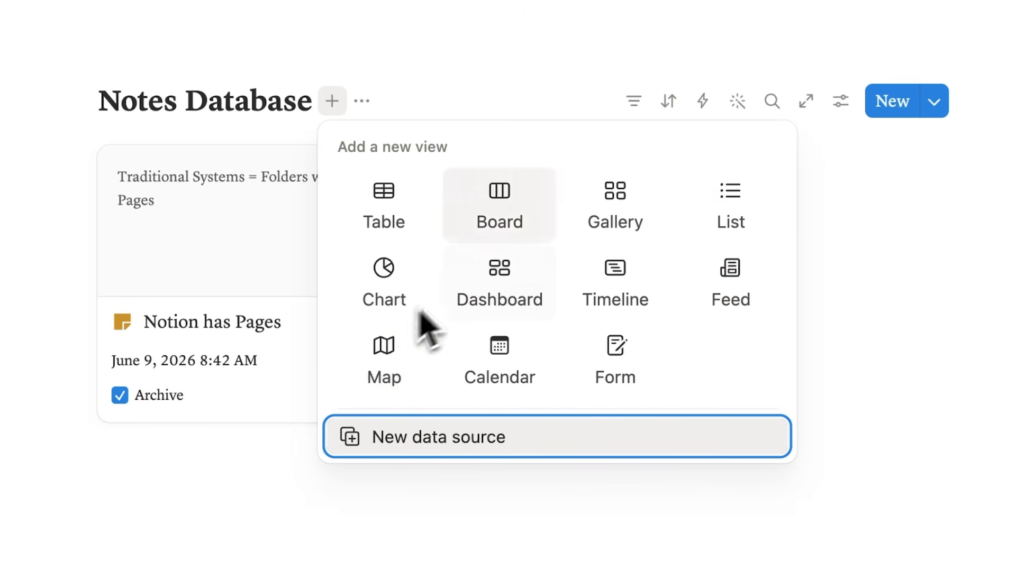
key(Escape)
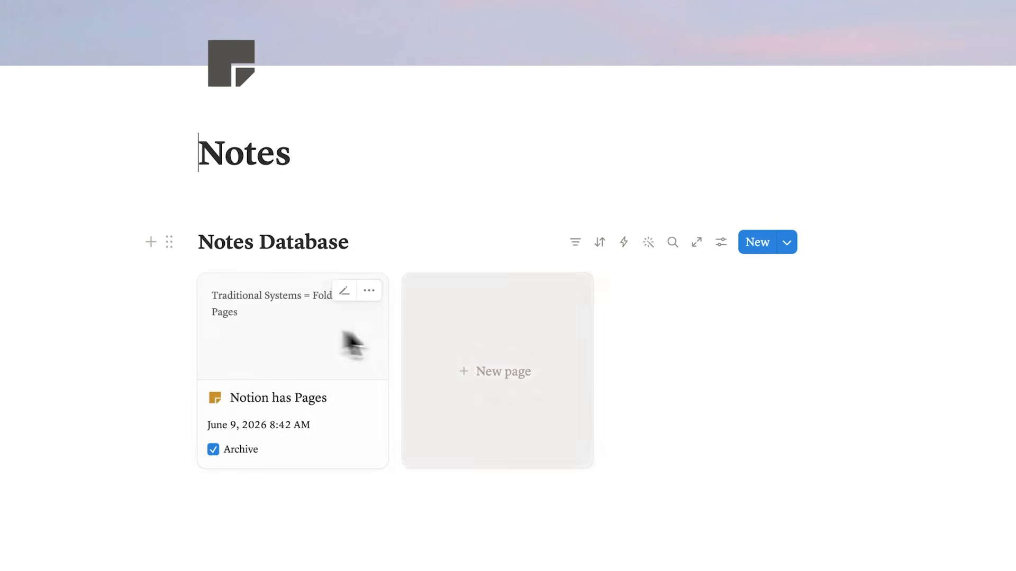
click(363, 243)
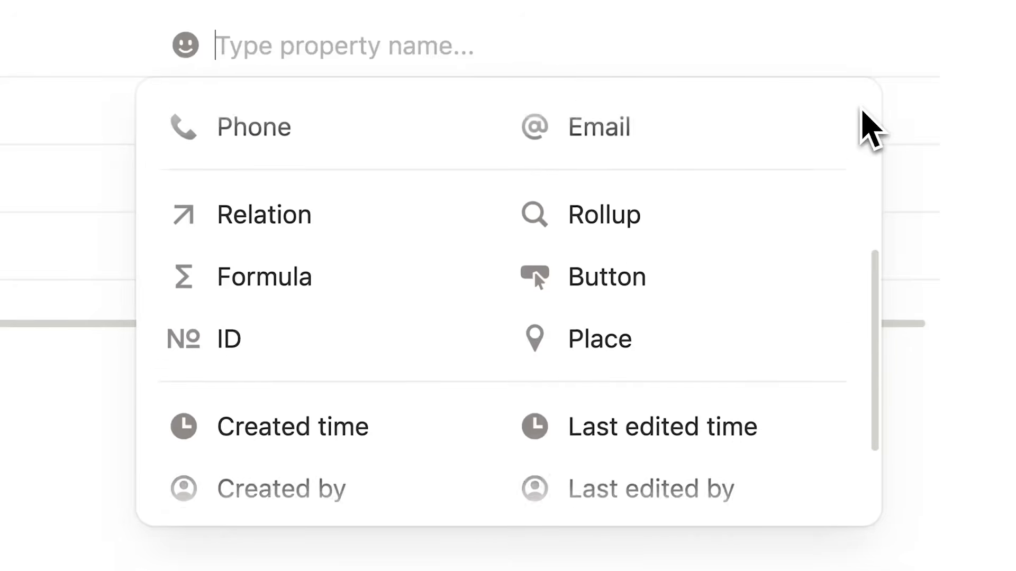
scroll(868, 127, up, 5)
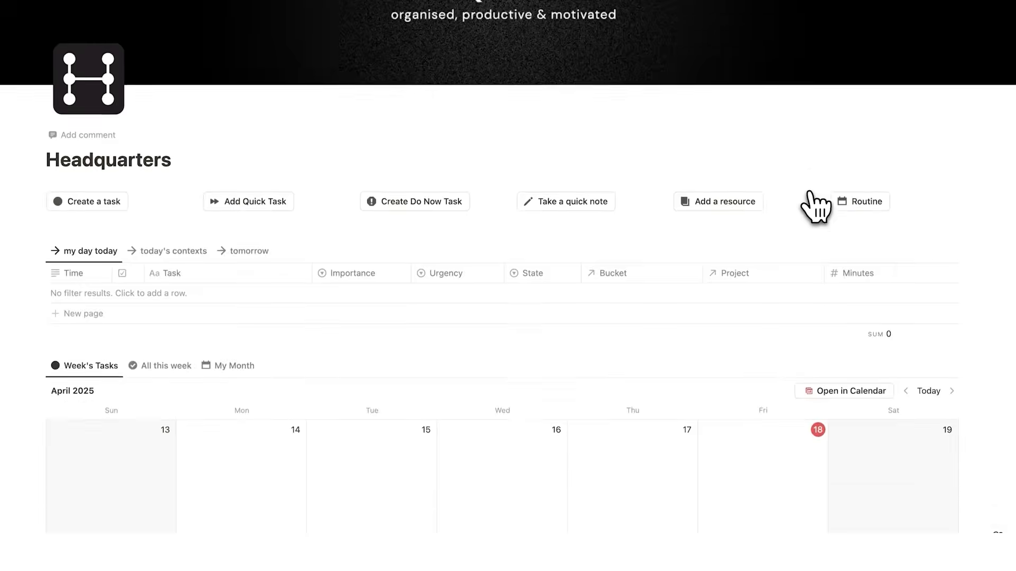
scroll(811, 206, down, 10)
scroll(812, 206, down, 5)
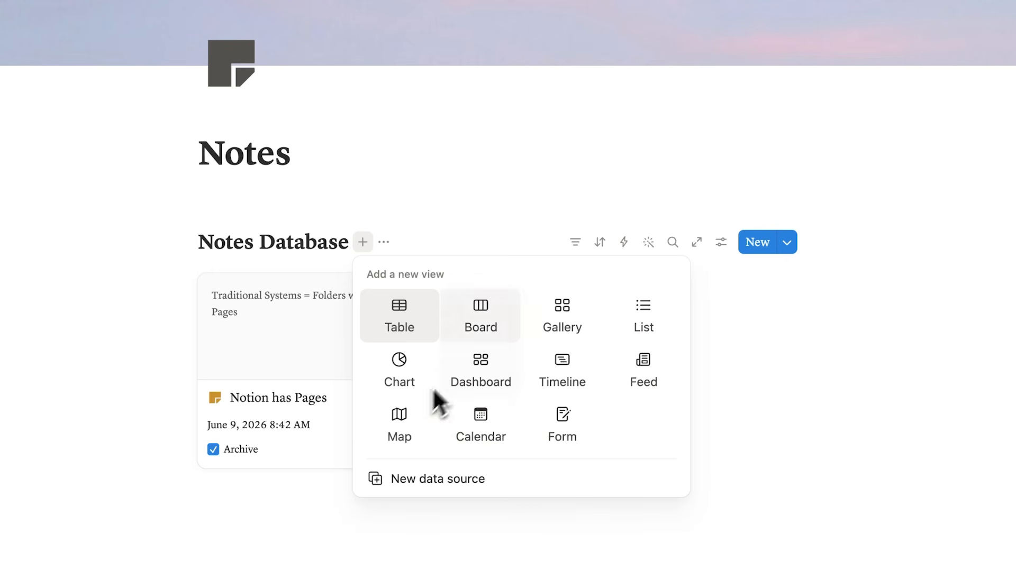
click(494, 186)
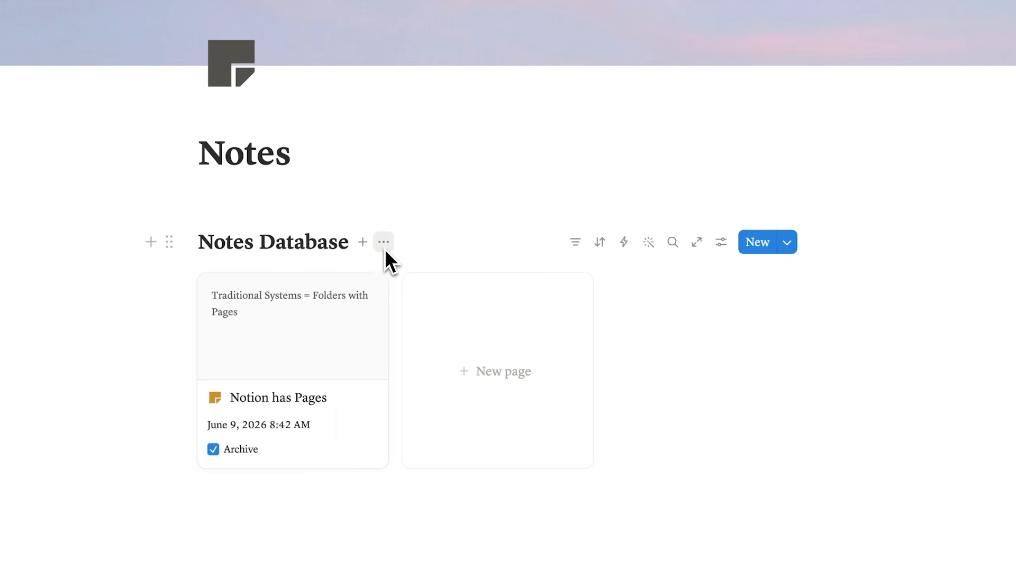
- Duplicate the gallery view of the Notes Database
click(384, 244)
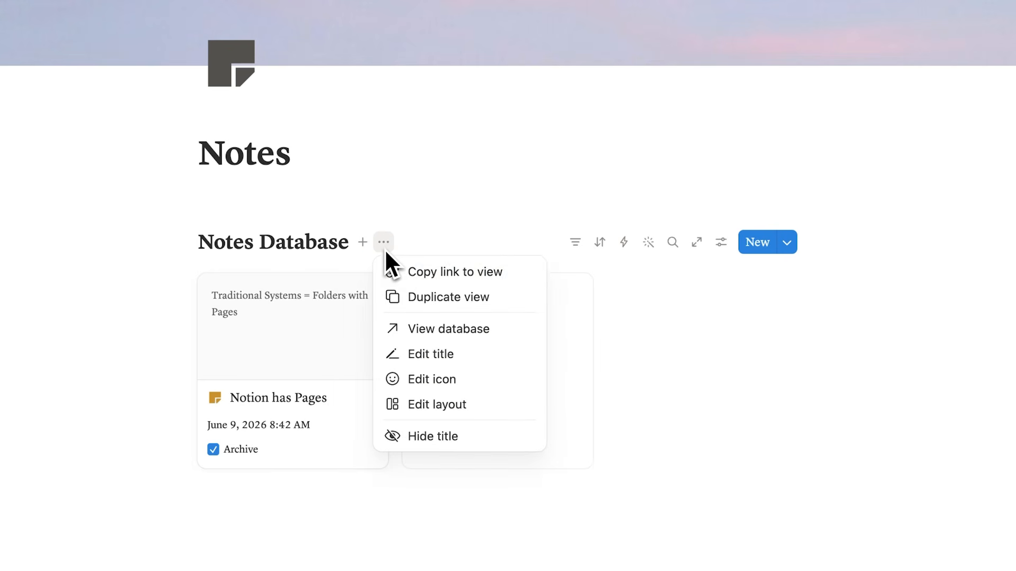
click(451, 296)
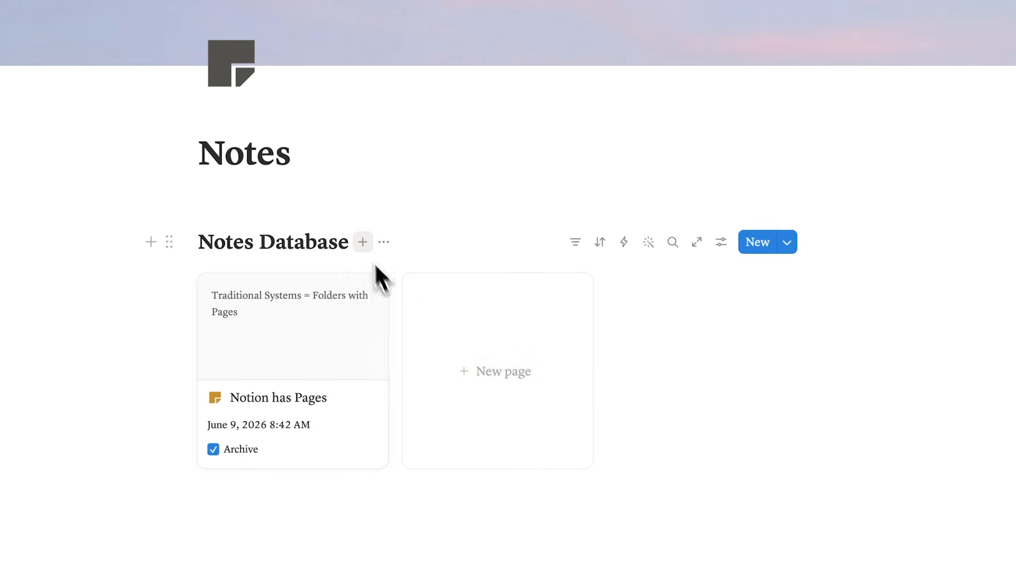
click(364, 243)
click(383, 242)
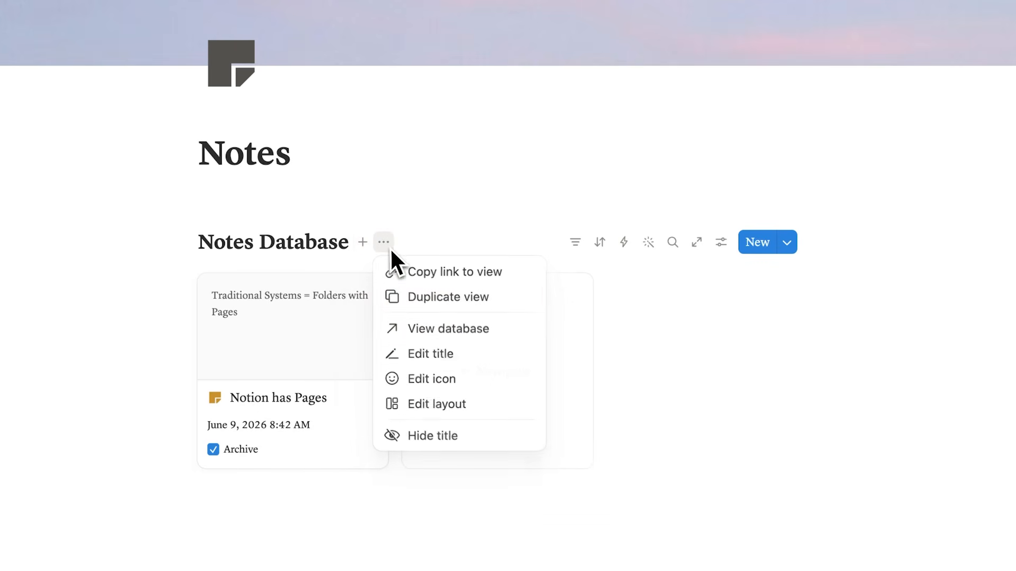
click(448, 303)
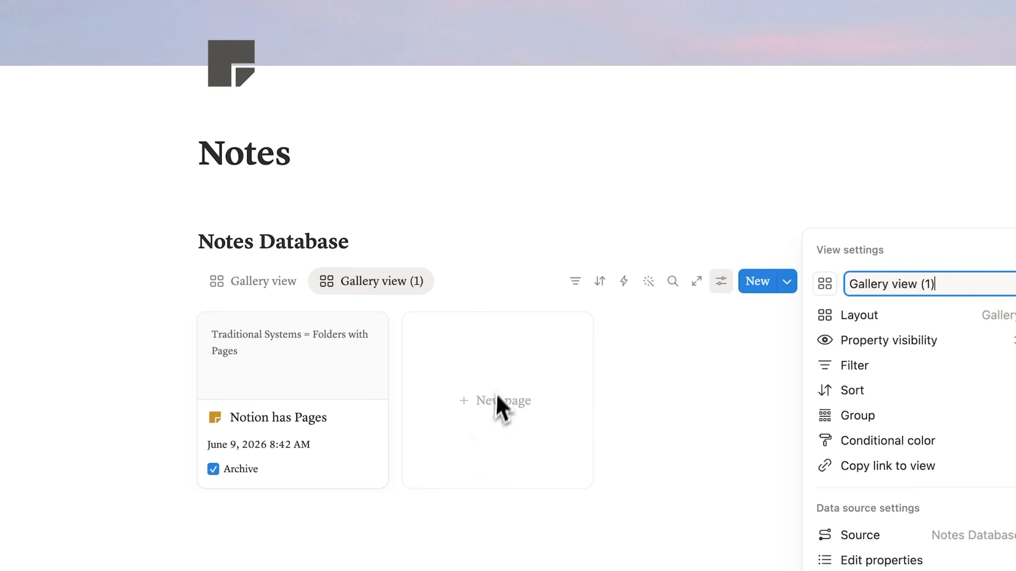
- Close the view settings and compare the original gallery view of the Notes Database with its duplicate
click(680, 387)
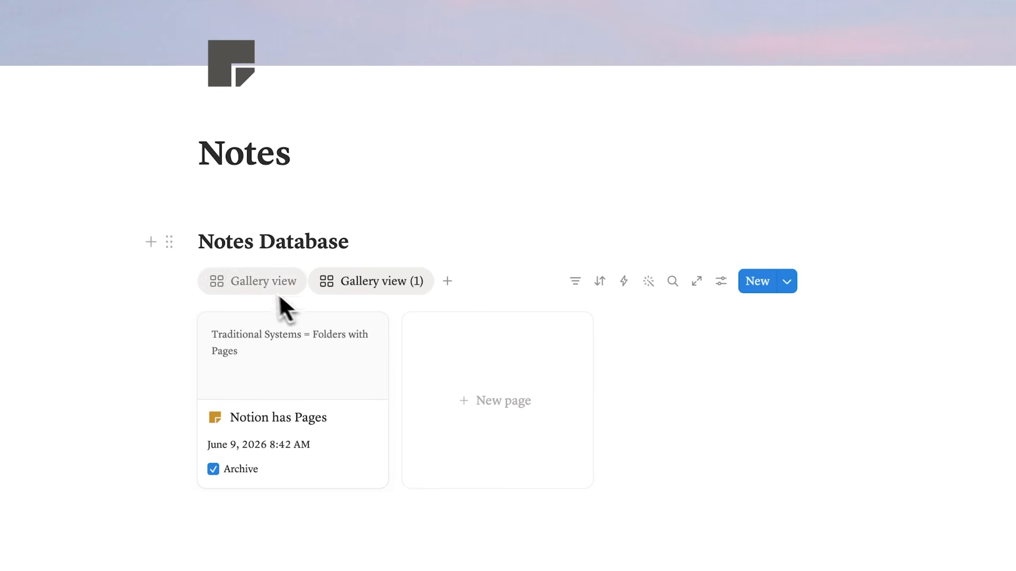
click(262, 288)
click(342, 287)
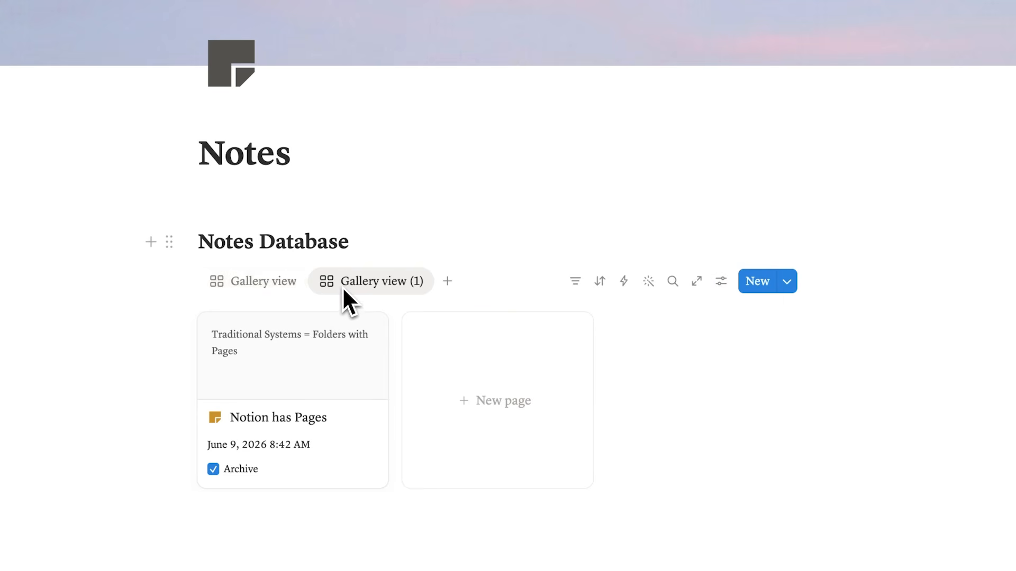
click(278, 291)
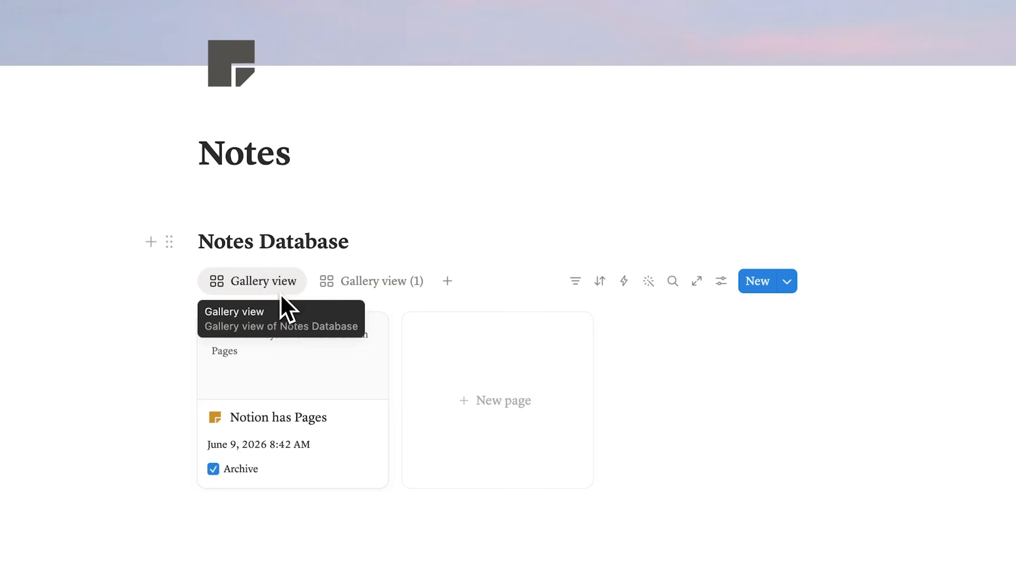
click(377, 289)
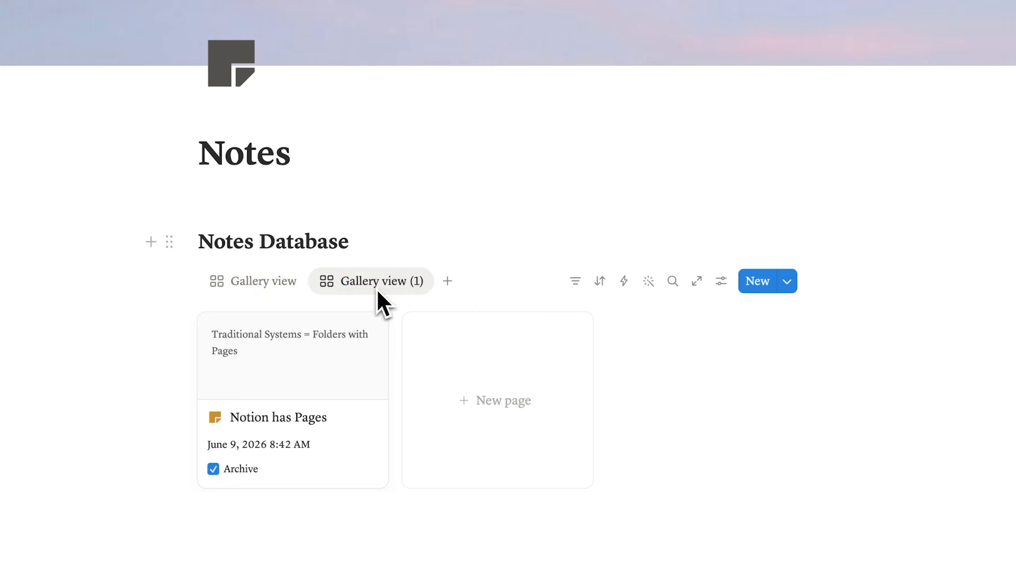
click(281, 287)
click(331, 284)
click(288, 285)
click(337, 286)
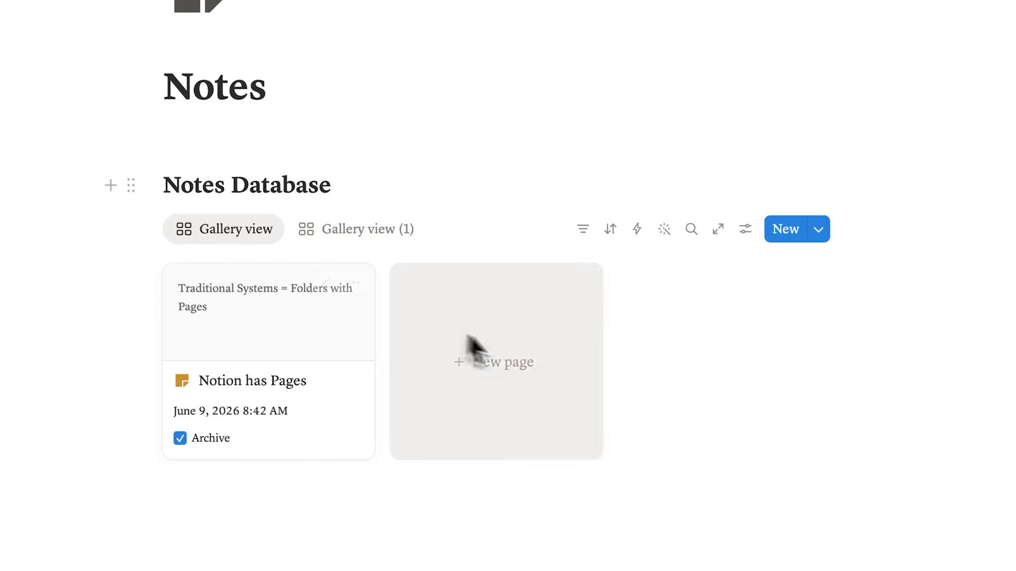
click(344, 231)
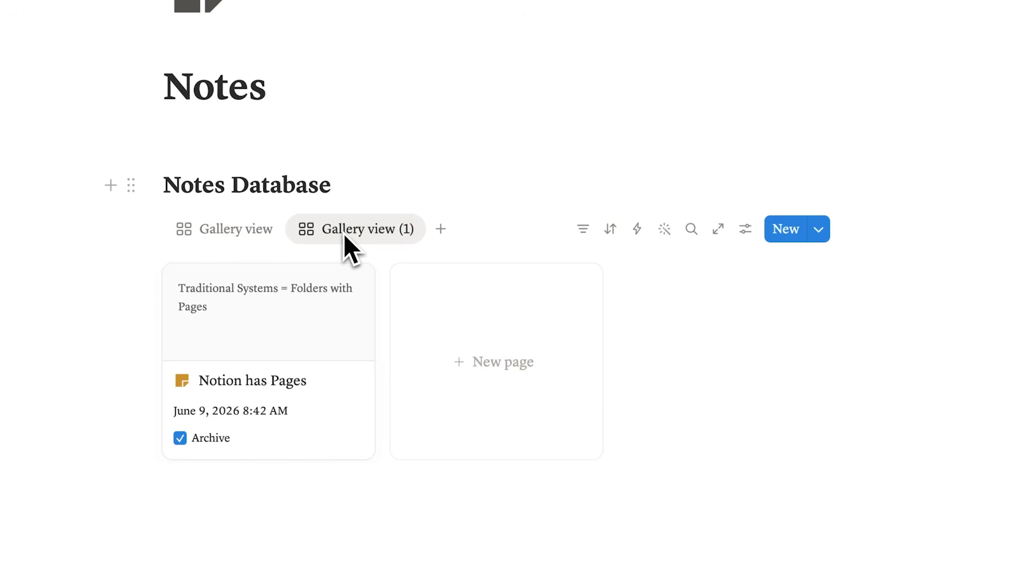
- Rename the original gallery view as "New Notes" and give it the sticky-note icon
click(224, 233)
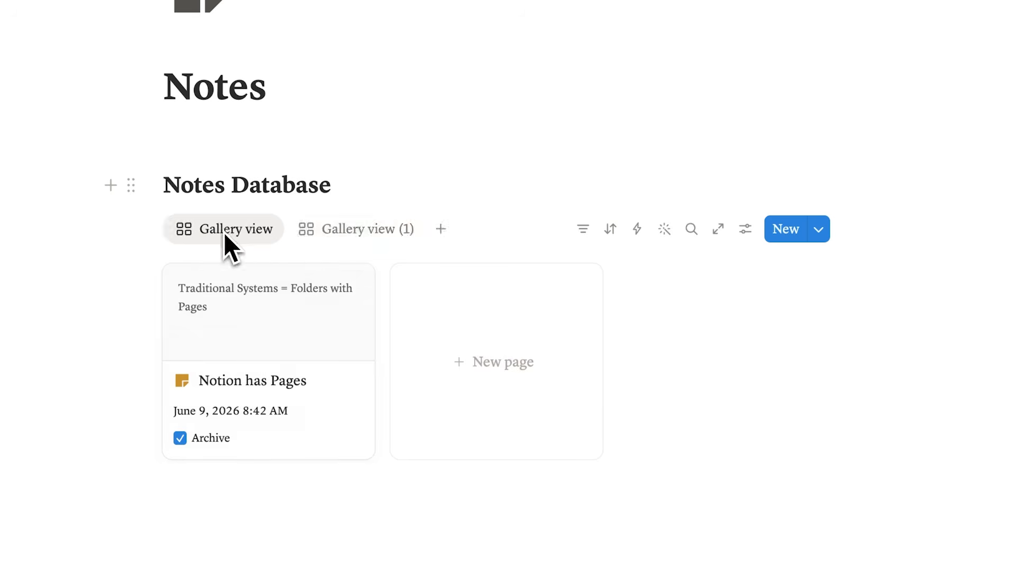
click(224, 236)
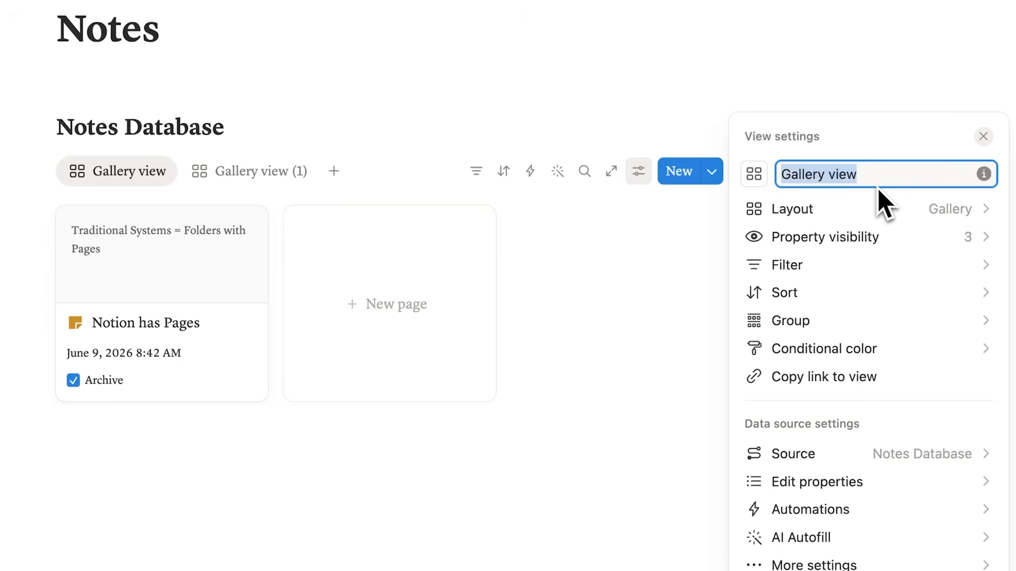
text(New Notes)
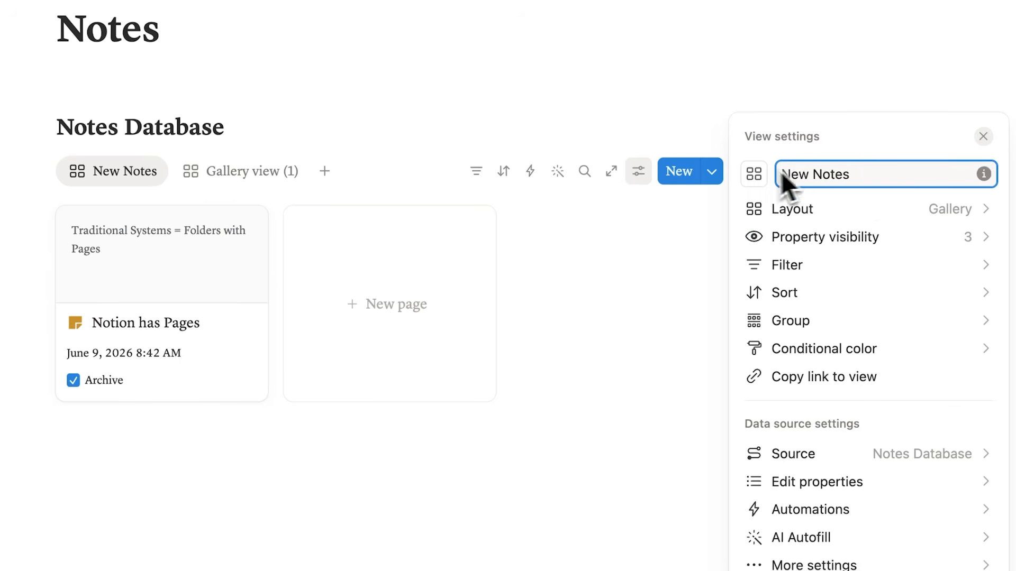
click(754, 175)
click(588, 322)
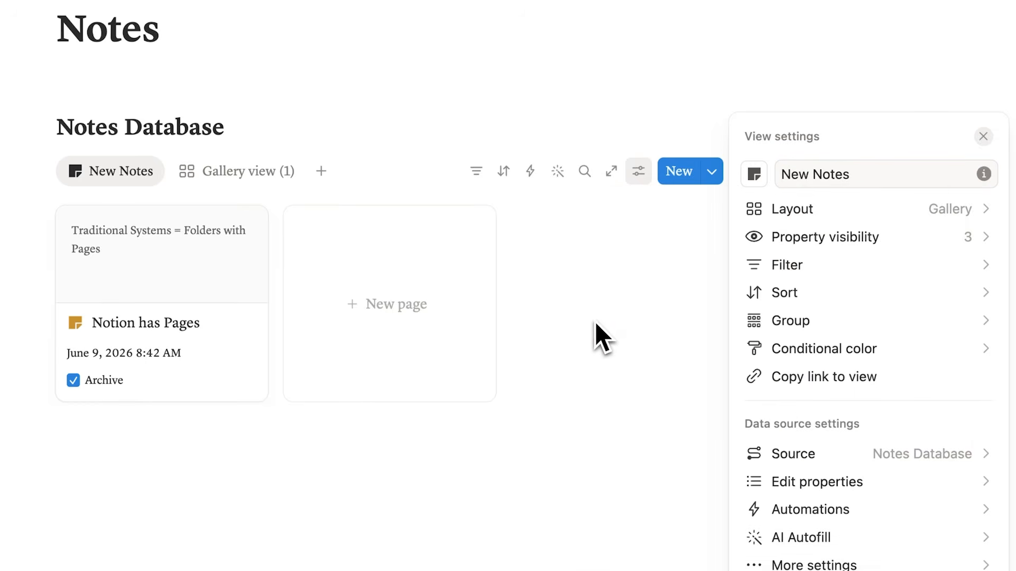
key(Escape)
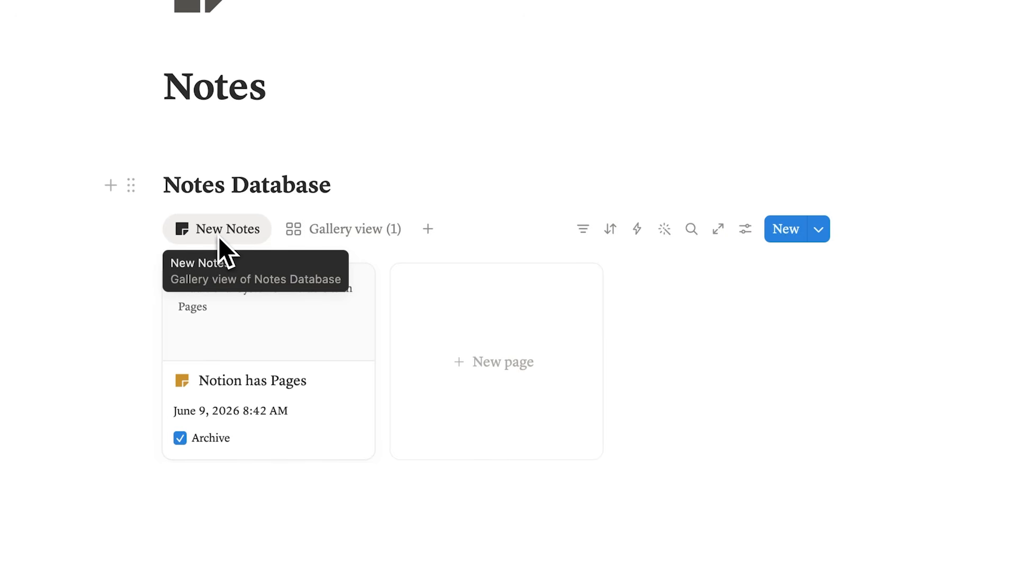
- Rename the duplicated view "Gallery view (1)" as "Archived" and give it the trash bin icon
click(347, 233)
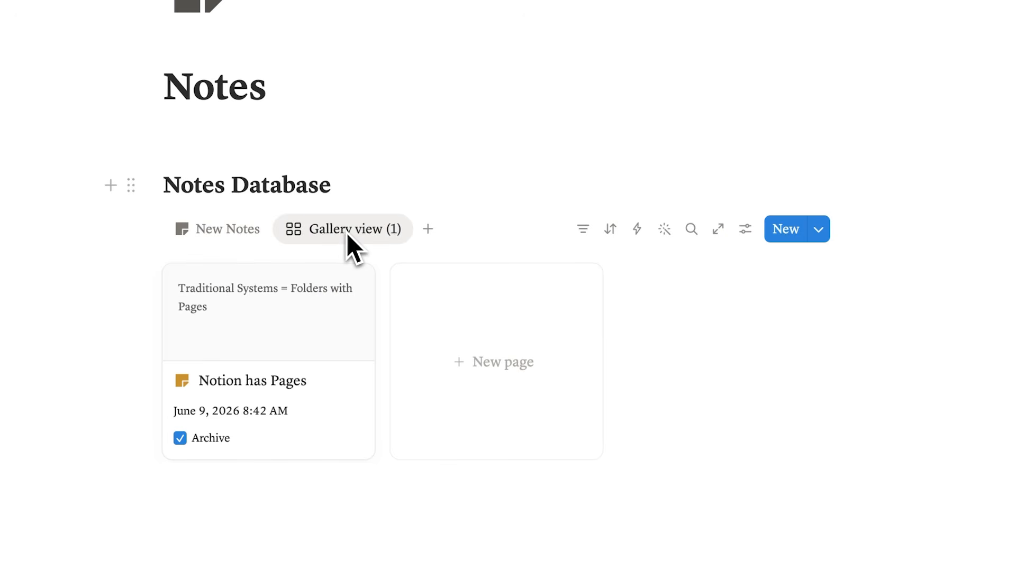
click(348, 232)
click(353, 269)
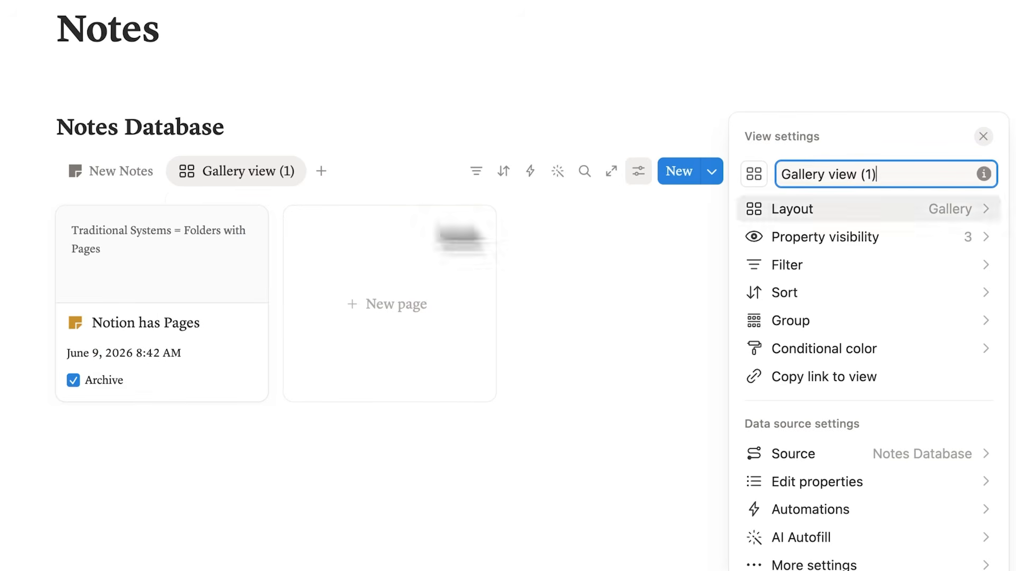
key(super+a)
text(Archive)
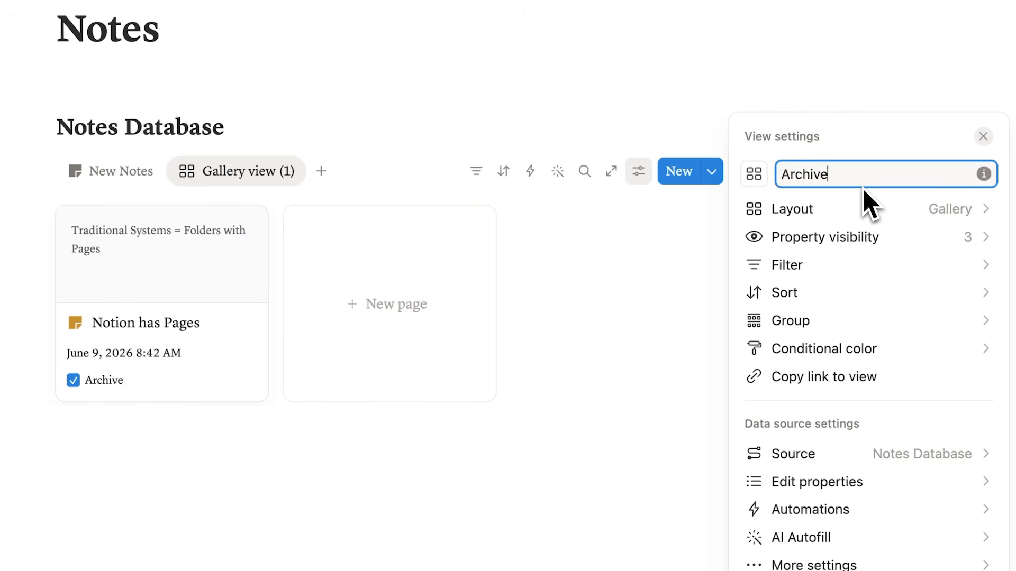
text(d)
click(753, 175)
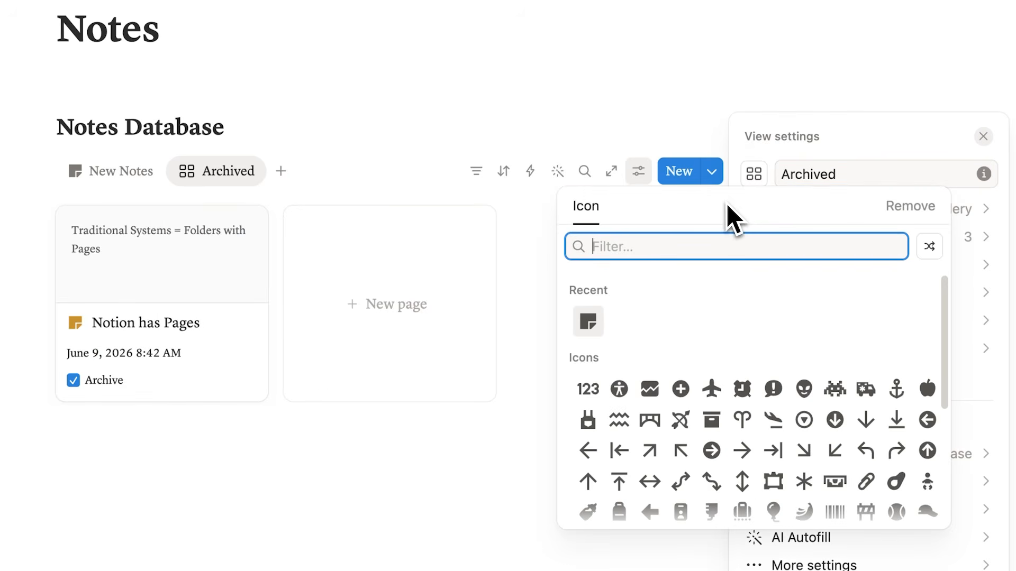
text(bin)
click(620, 292)
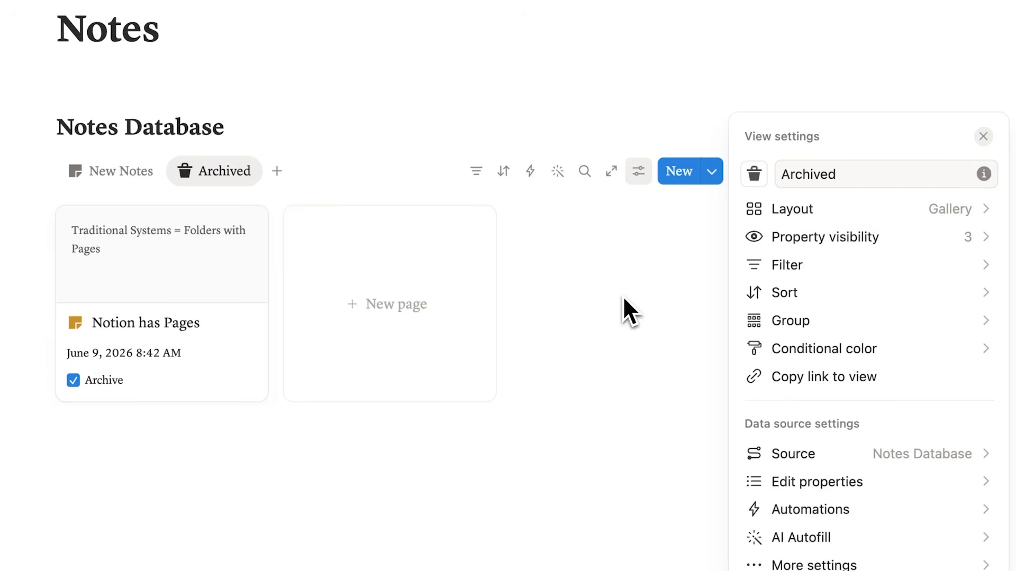
click(672, 262)
- Filter the New Notes view to show only entries whose Archive property is unchecked
click(147, 177)
click(311, 233)
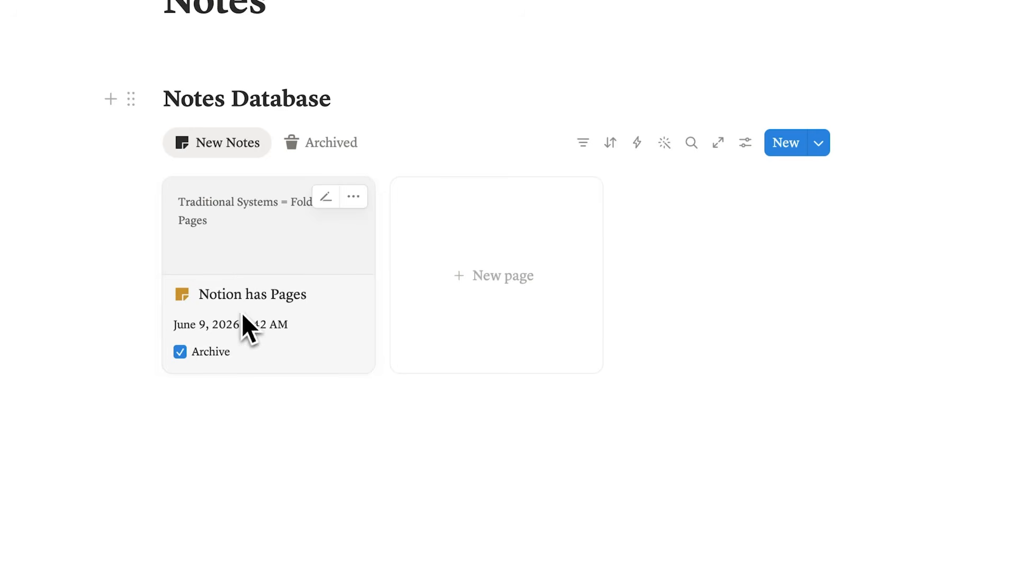
click(305, 151)
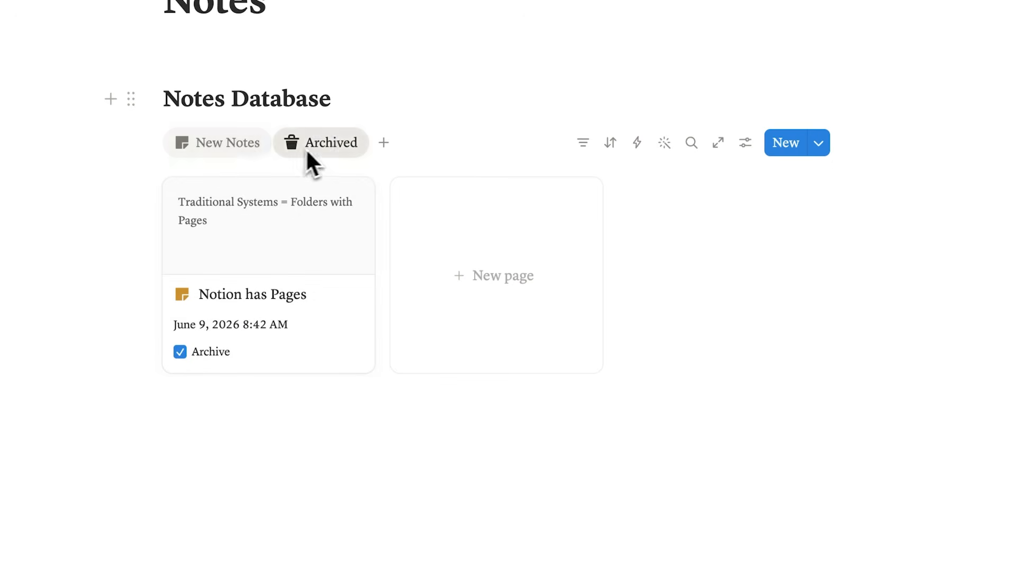
click(254, 150)
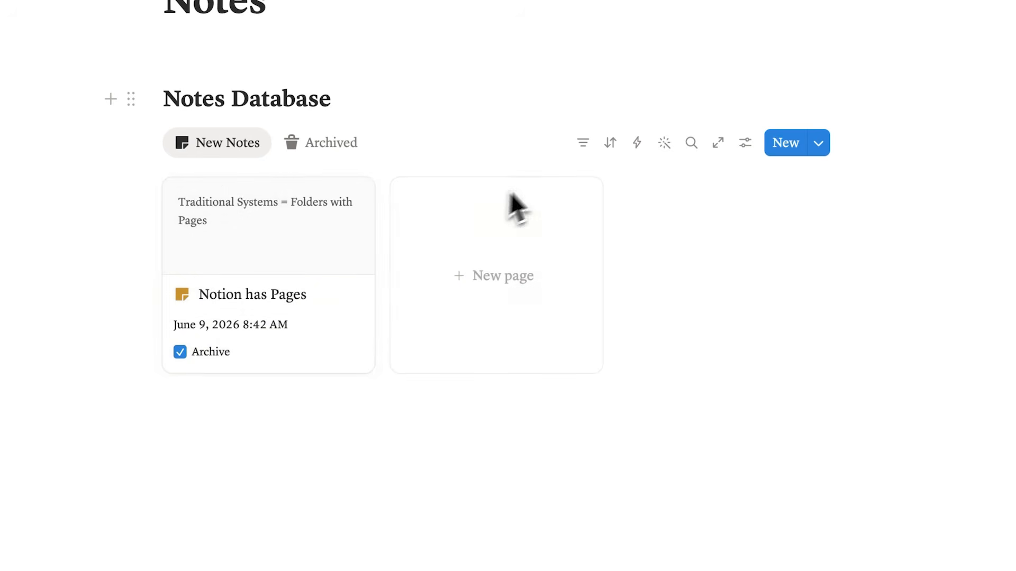
click(586, 150)
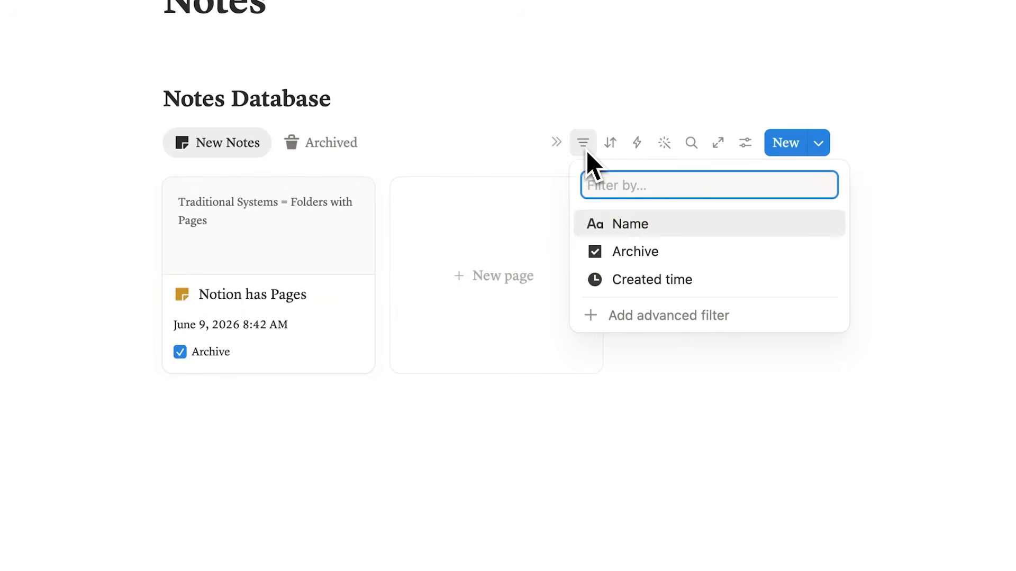
click(675, 247)
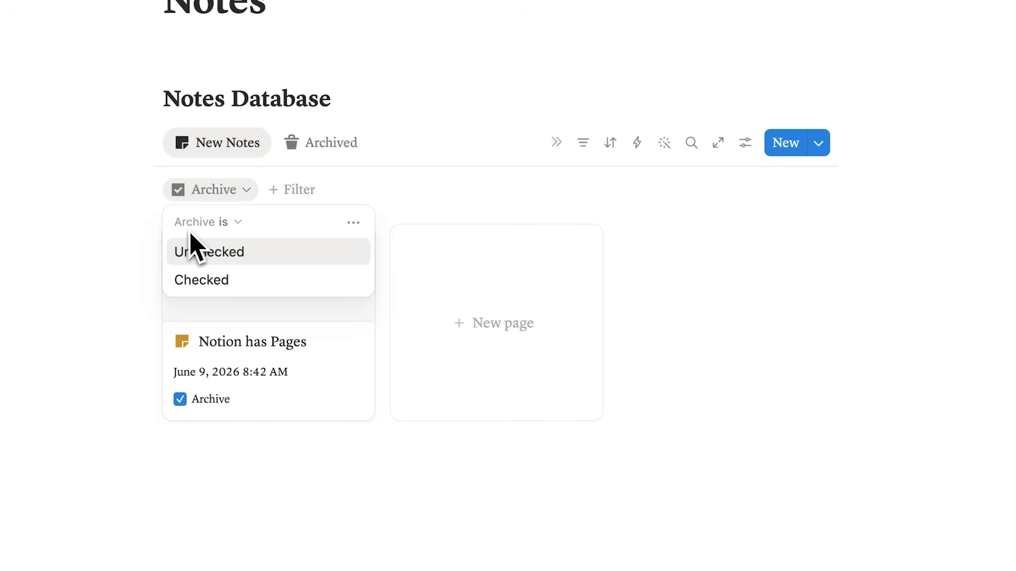
click(252, 253)
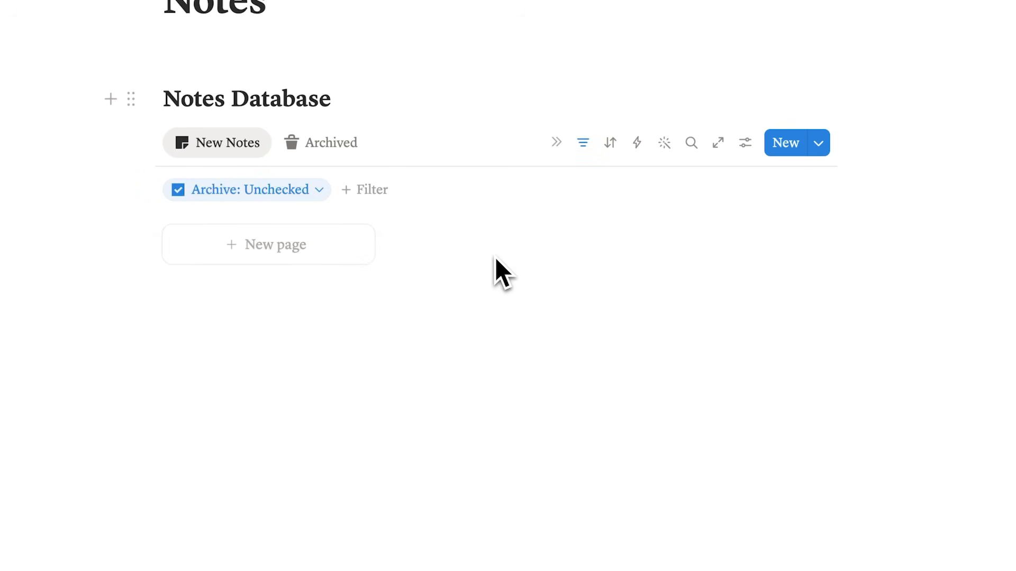
- In the Archived view, unmark the "Notion has Pages" card as archived and filter the view to Archive checked
click(314, 148)
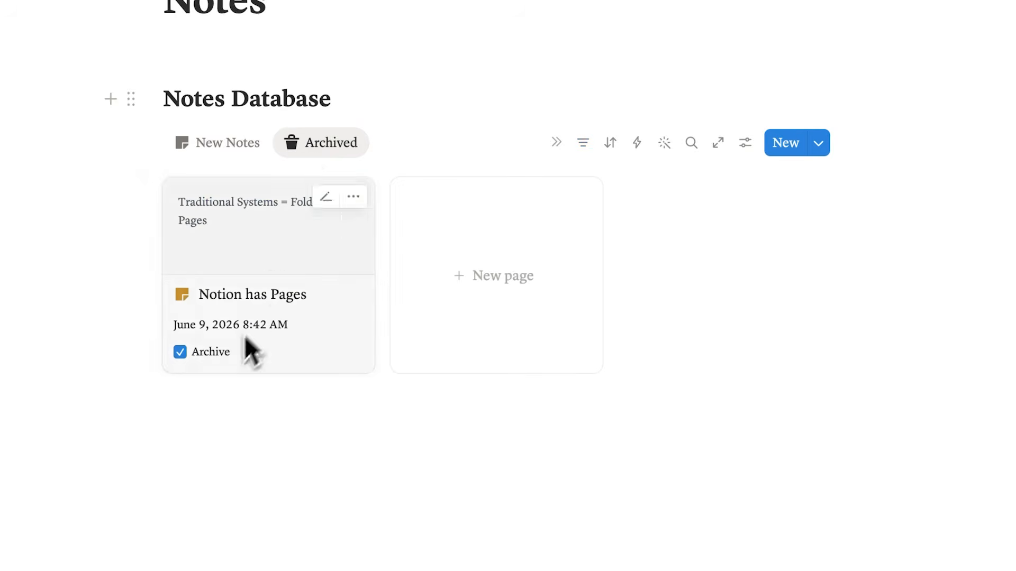
click(181, 354)
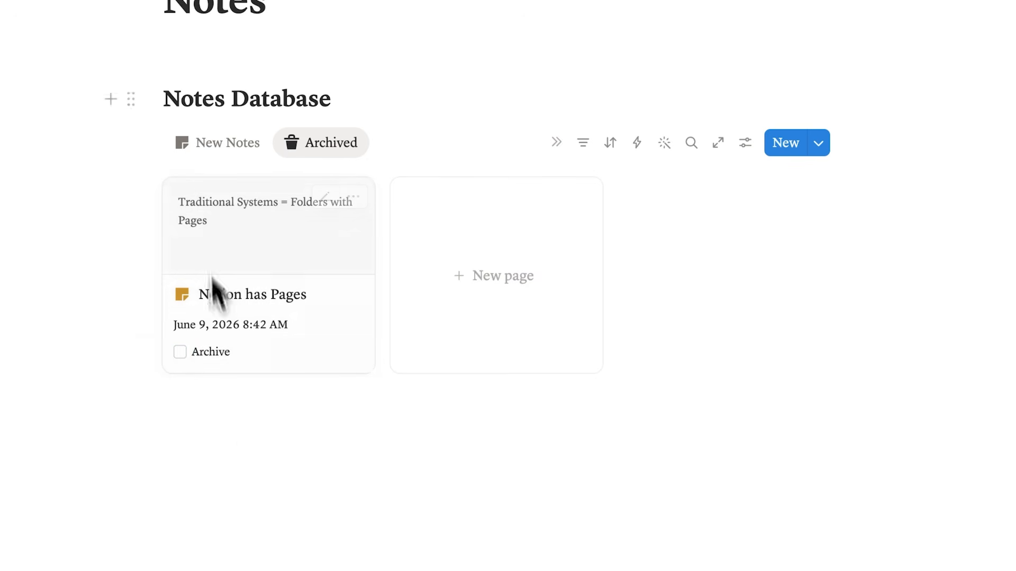
click(583, 150)
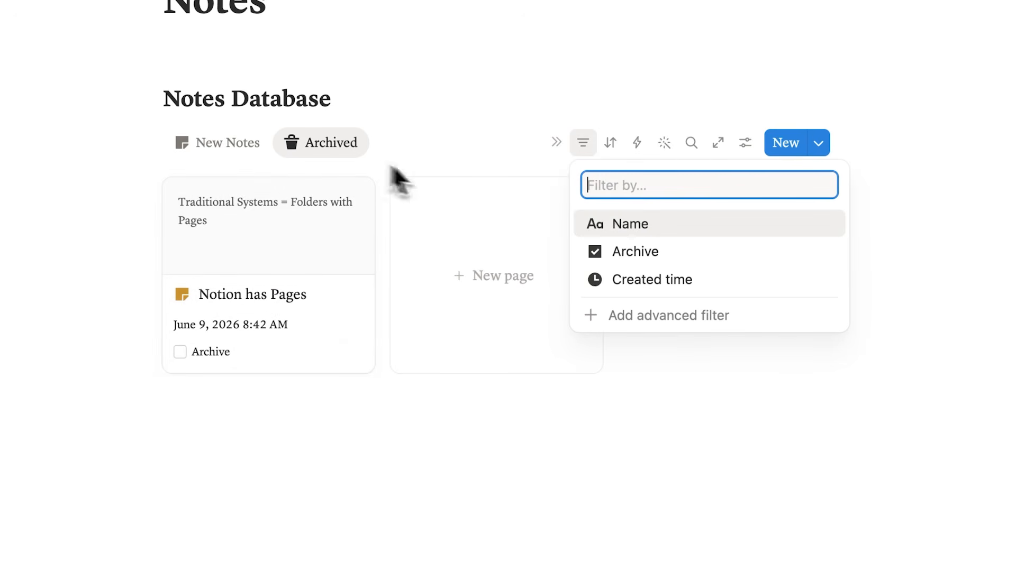
click(688, 256)
click(244, 282)
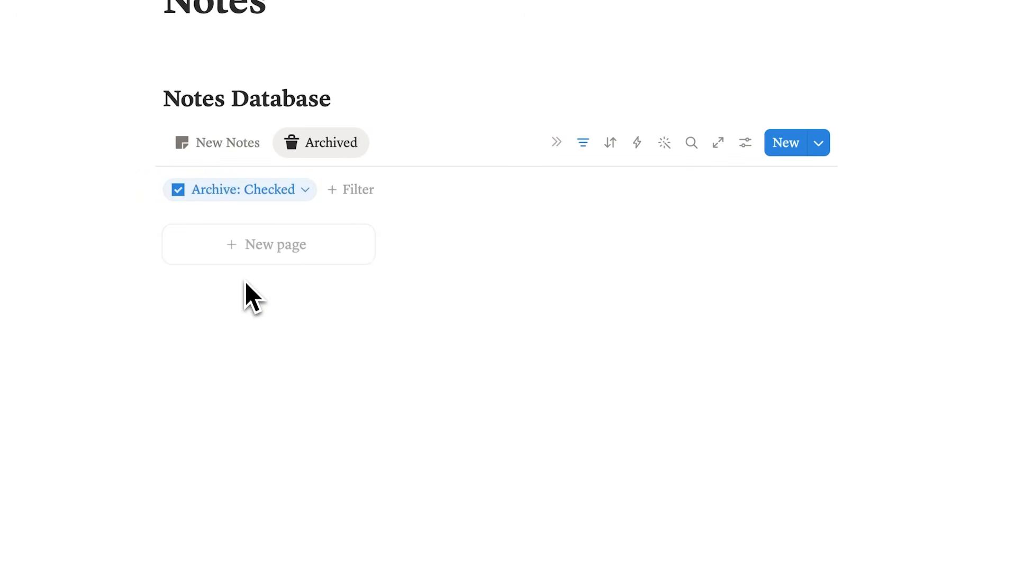
- Mark the "Notion has Pages" card as archived from the New Notes view and check both views for it
click(221, 144)
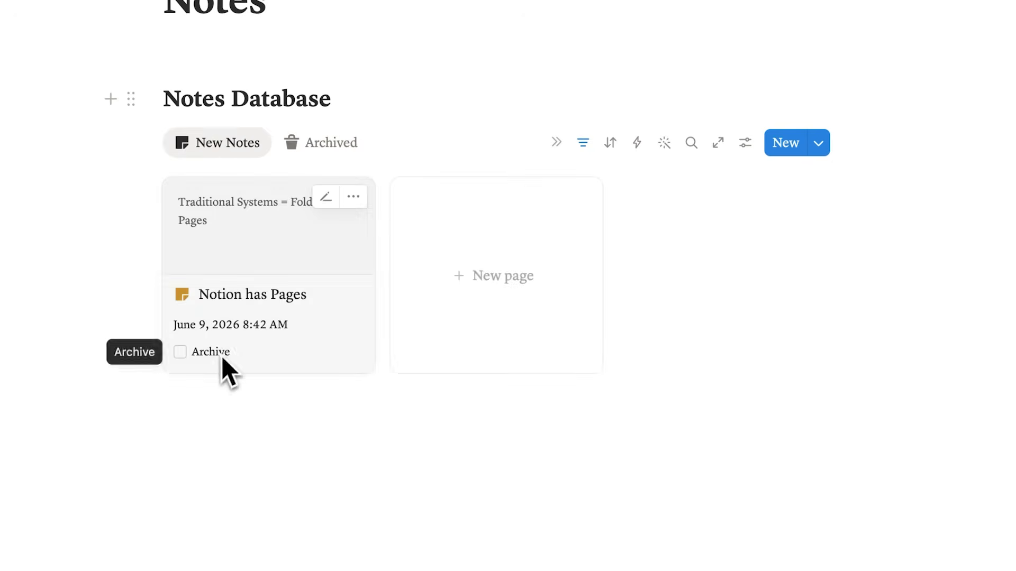
click(180, 352)
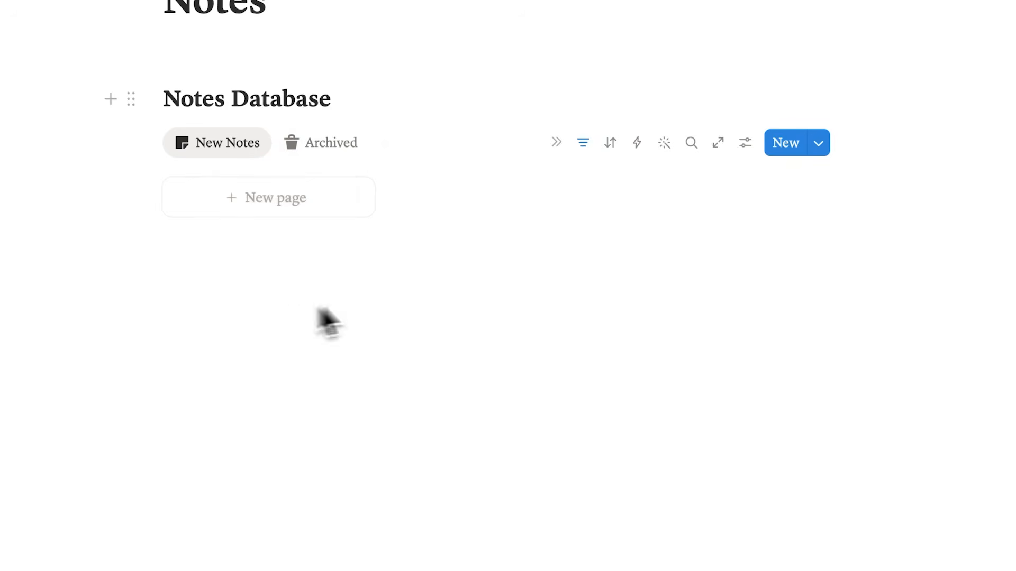
click(339, 148)
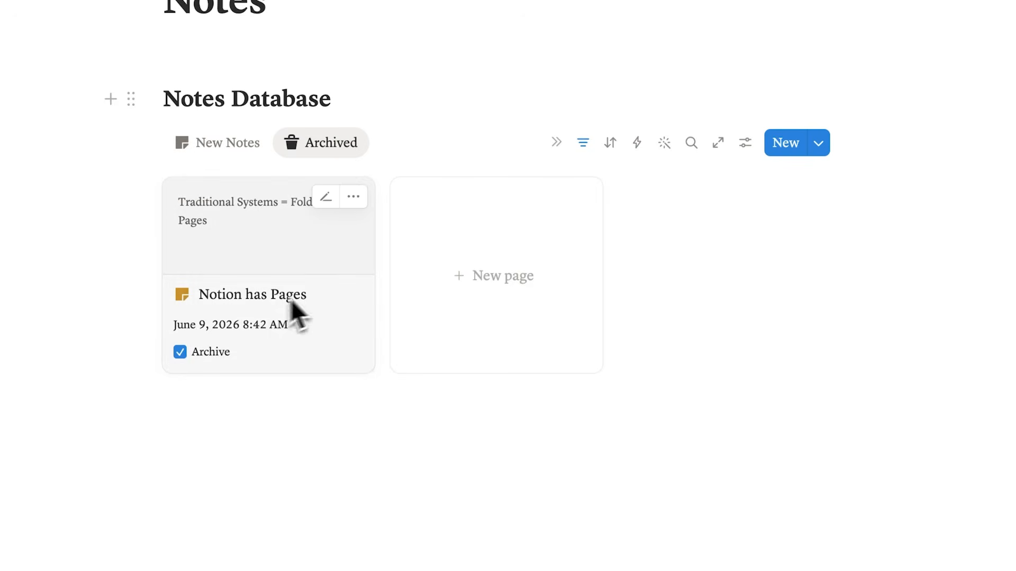
click(260, 150)
click(280, 151)
click(257, 149)
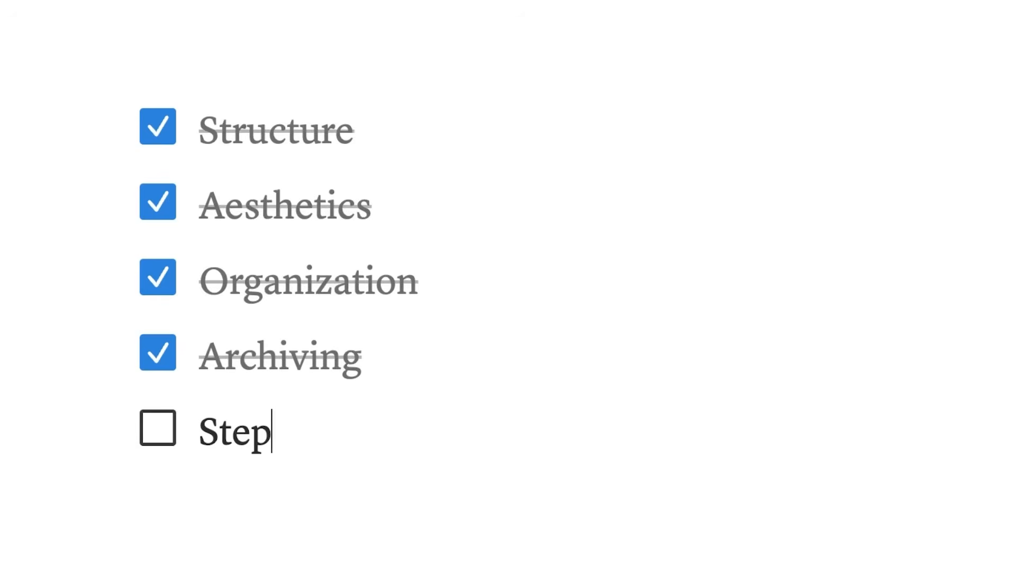
- Rename the fifth to-do in the checklist, below "Archiving", as "Notes Template"
key(BackSpace)
key(BackSpace)
key(BackSpace)
key(BackSpace)
text(Notes Templa)
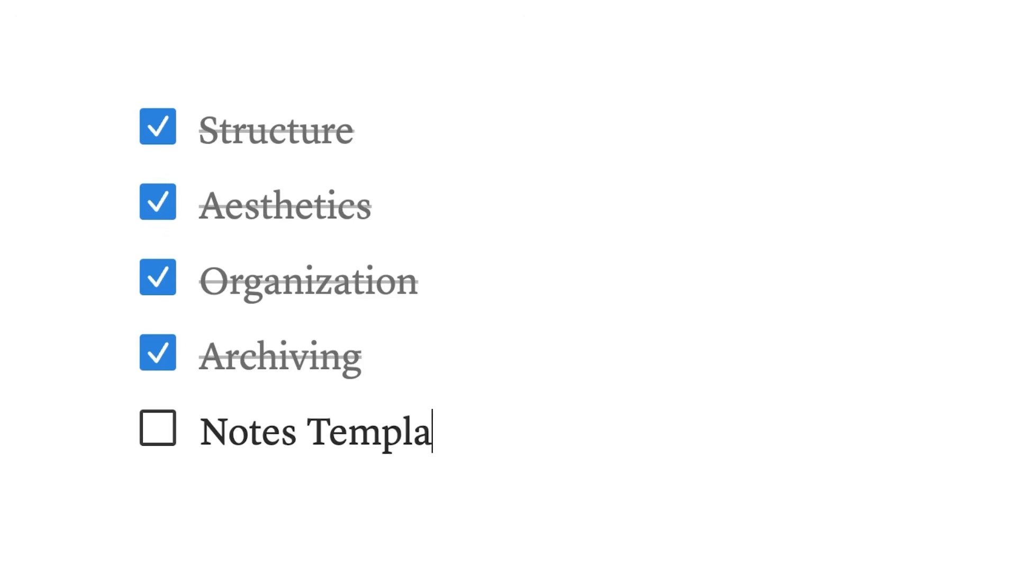
text(te)
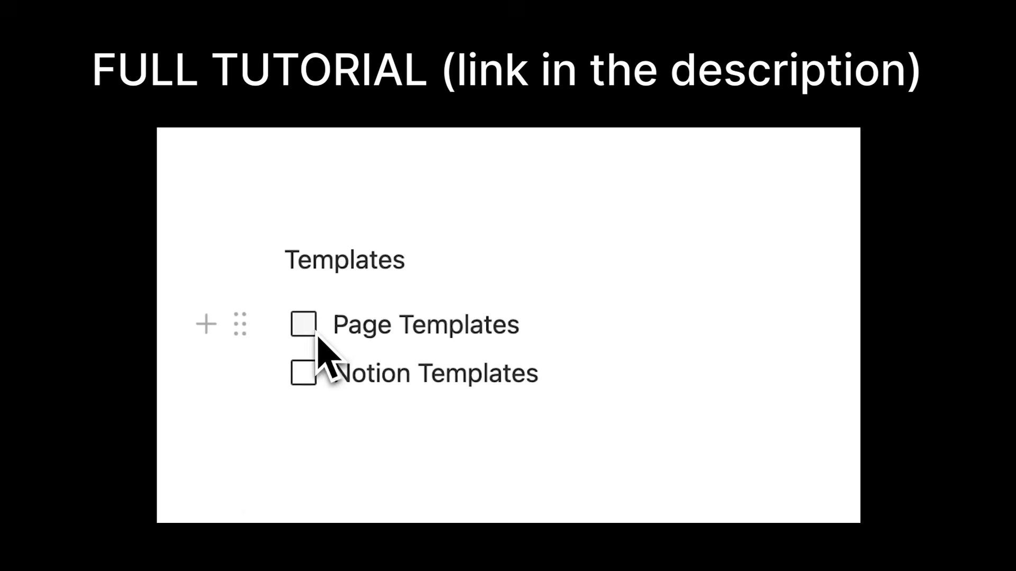
- Open the list of page templates for the Notes Database
click(313, 330)
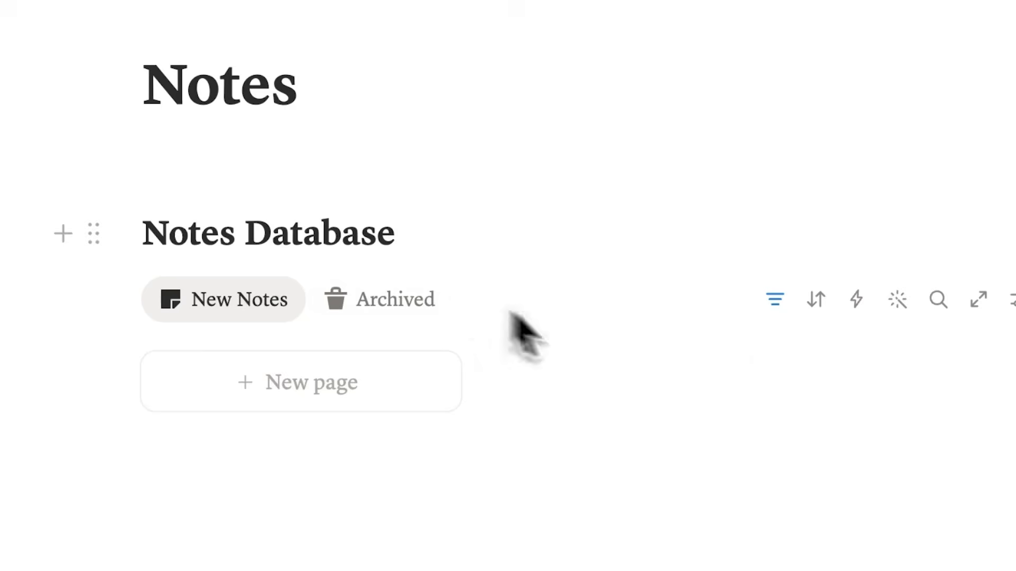
click(923, 268)
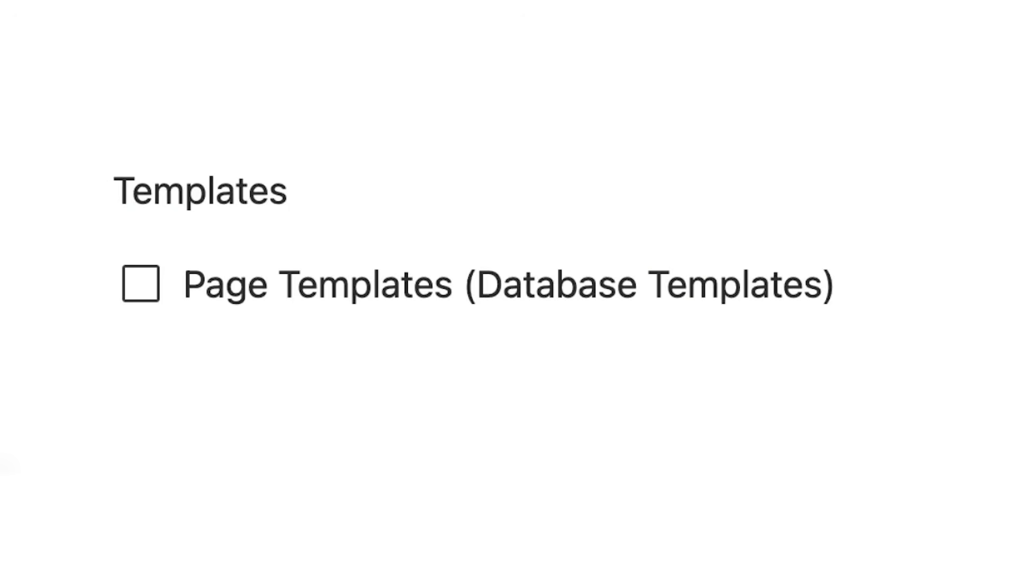
- Check off the "Page Templates (Database Templates)" to-do and add the to-do "Notion Templates (Full Templates)" below it
click(141, 284)
key(Return)
text(N)
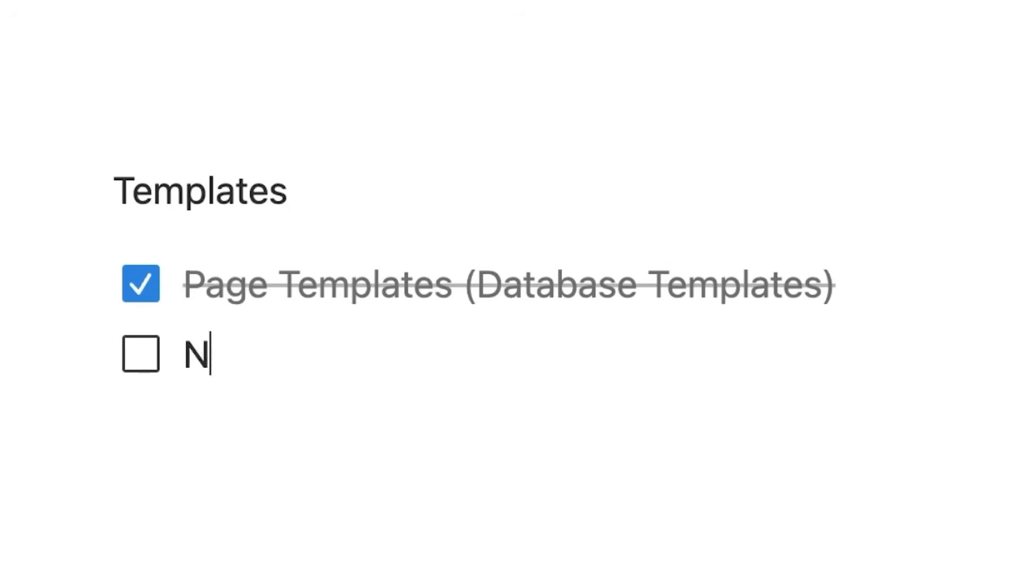
text(otion Templates (Fu)
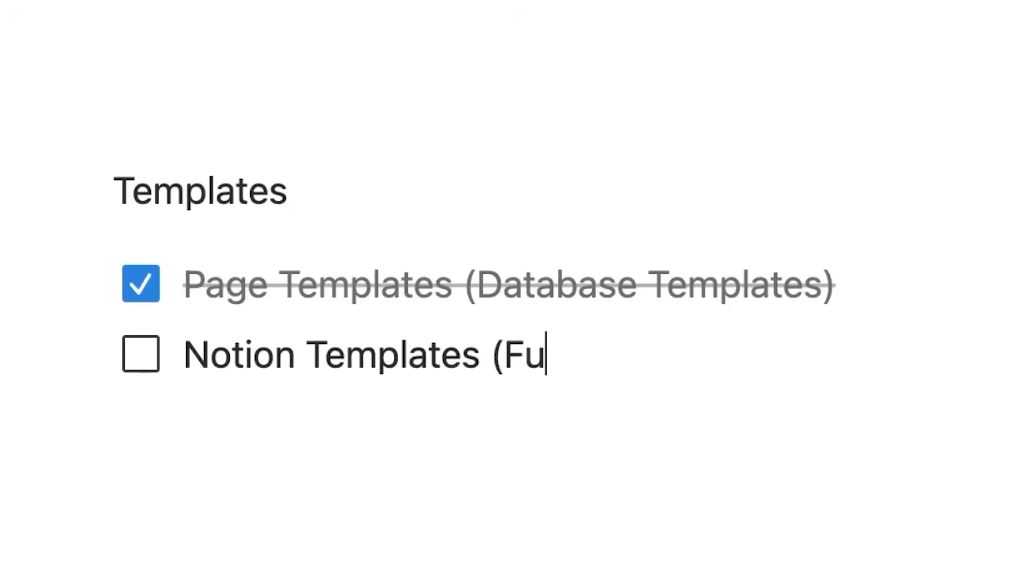
text(ll Templates)
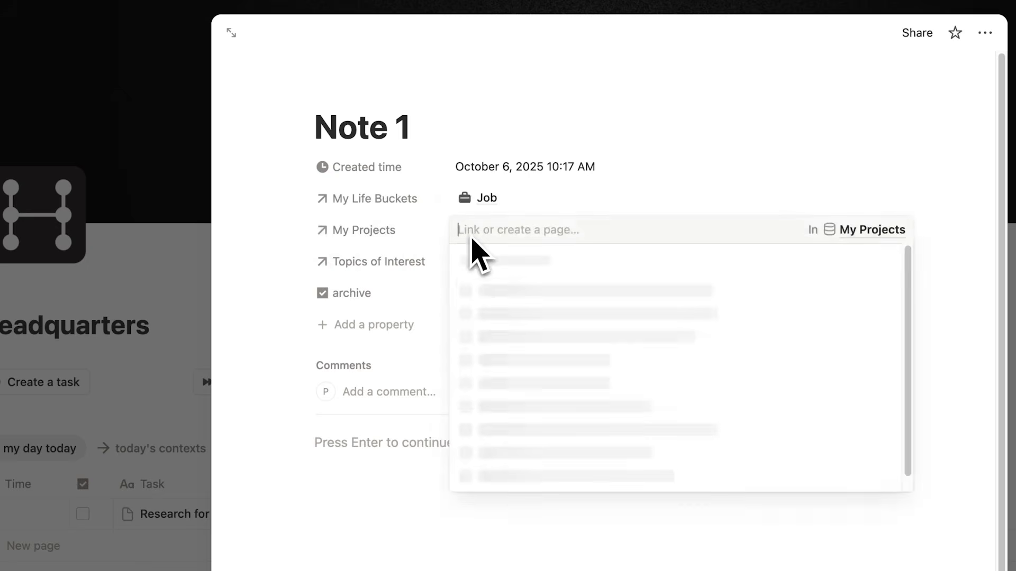
- In the Headquarters template, link a project to Note 1 and set the type of Book 1 to Book
click(526, 291)
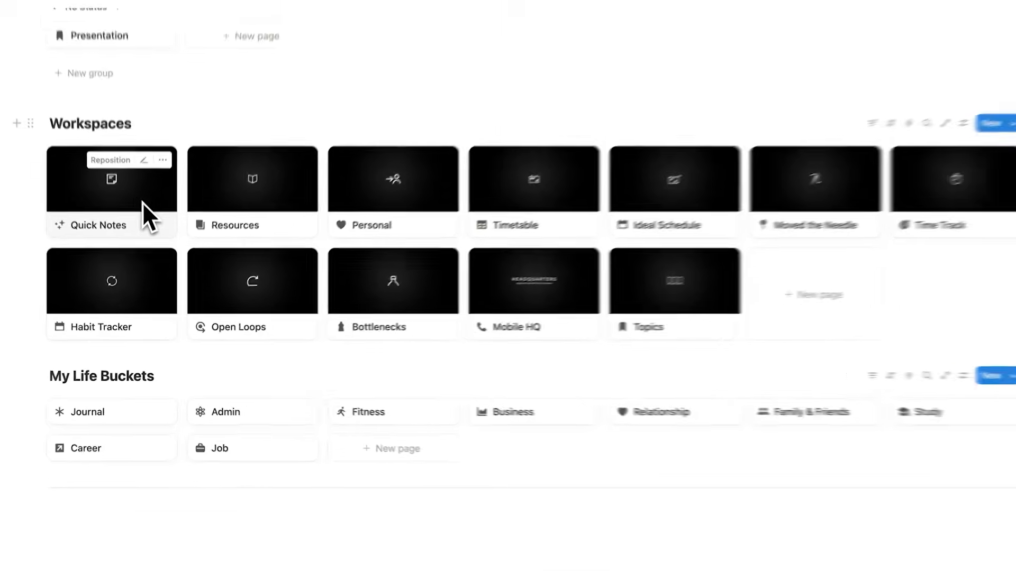
click(145, 208)
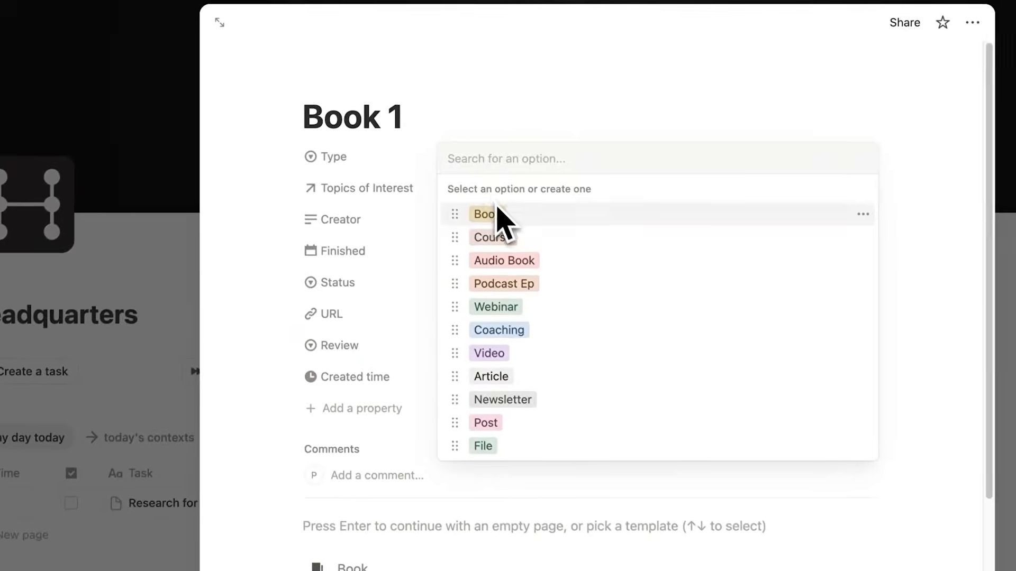
click(497, 217)
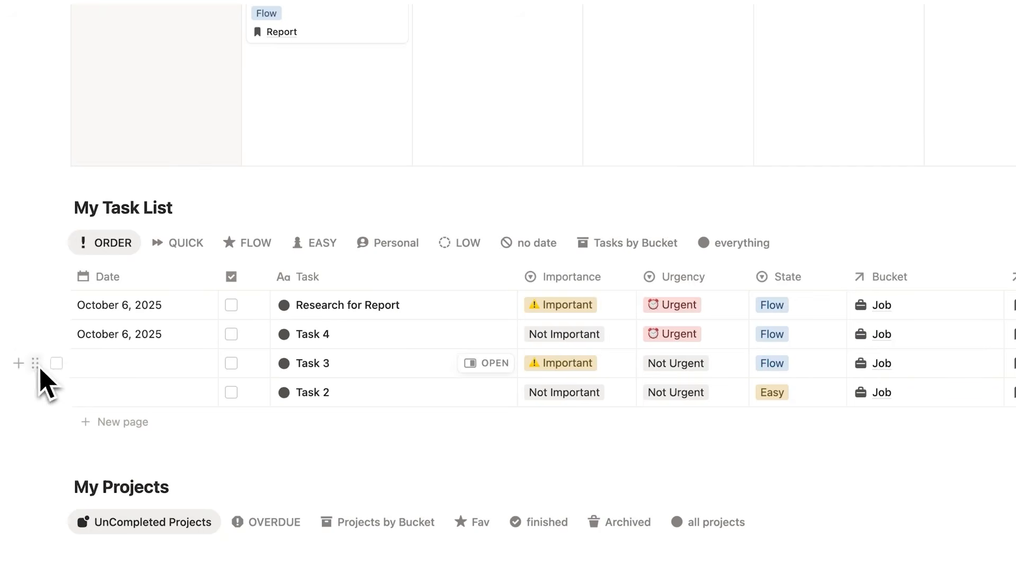
- Set the importance of "Sign up for Research Study Database" to Moved the needle and open the Personal workspace
drag(38, 365, 320, 116)
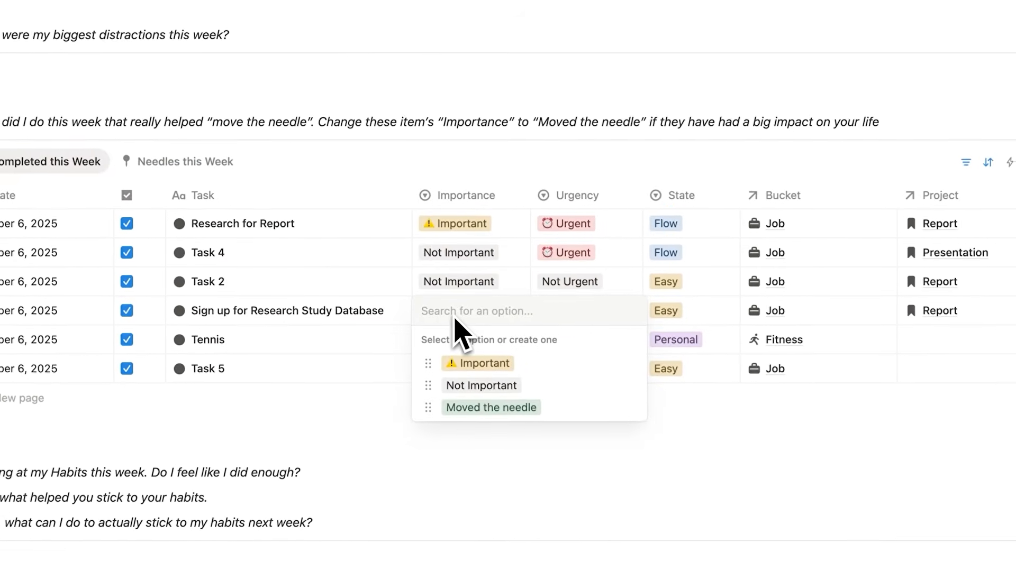
click(484, 407)
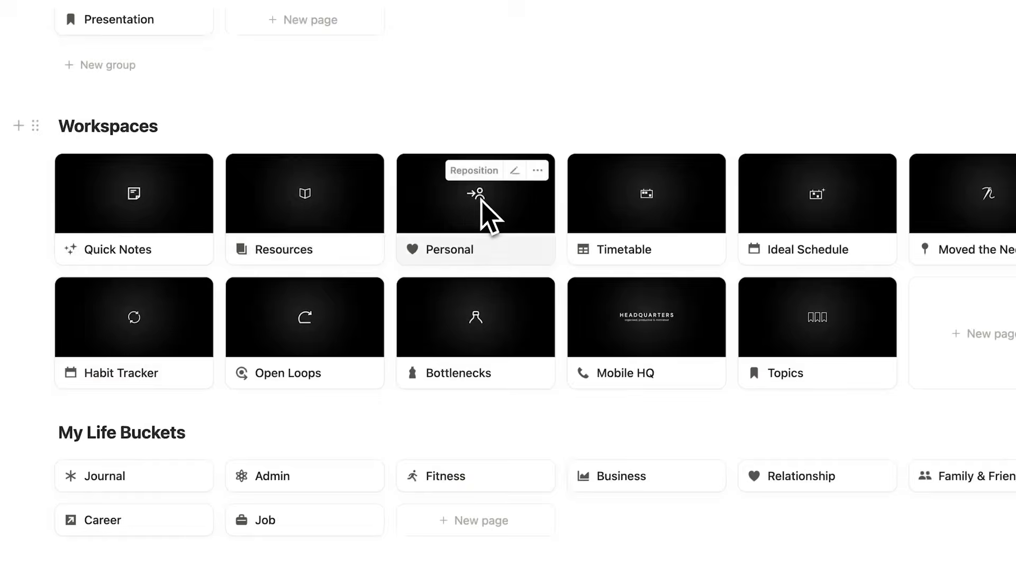
click(480, 200)
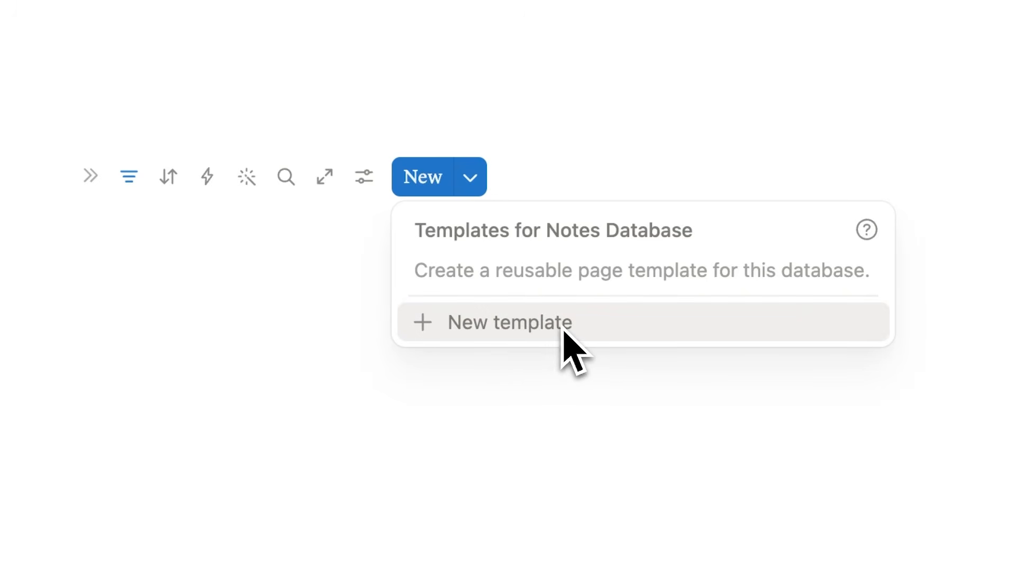
- Create a page template in the Notes Database and title it "New Note"
click(563, 328)
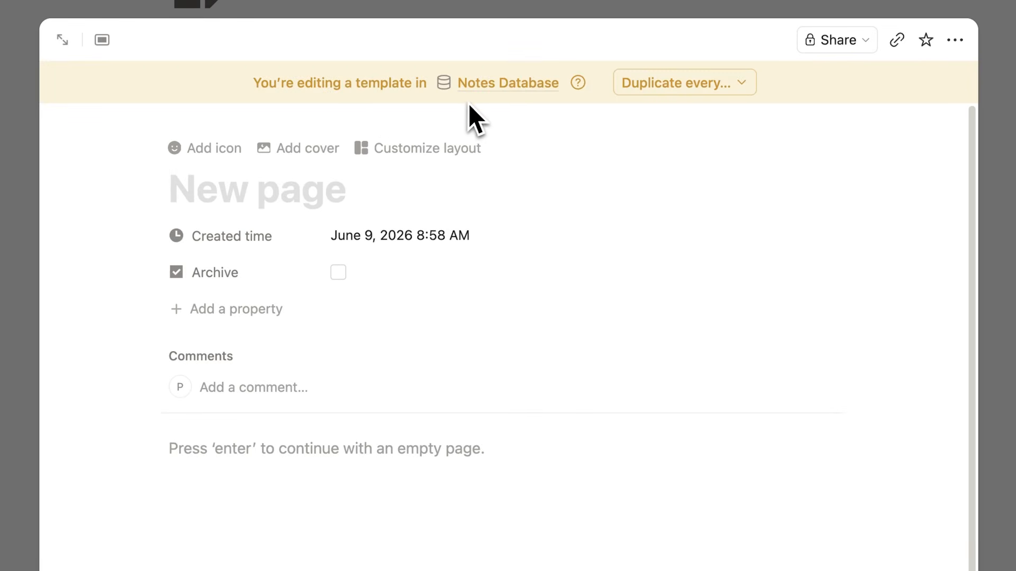
text(N)
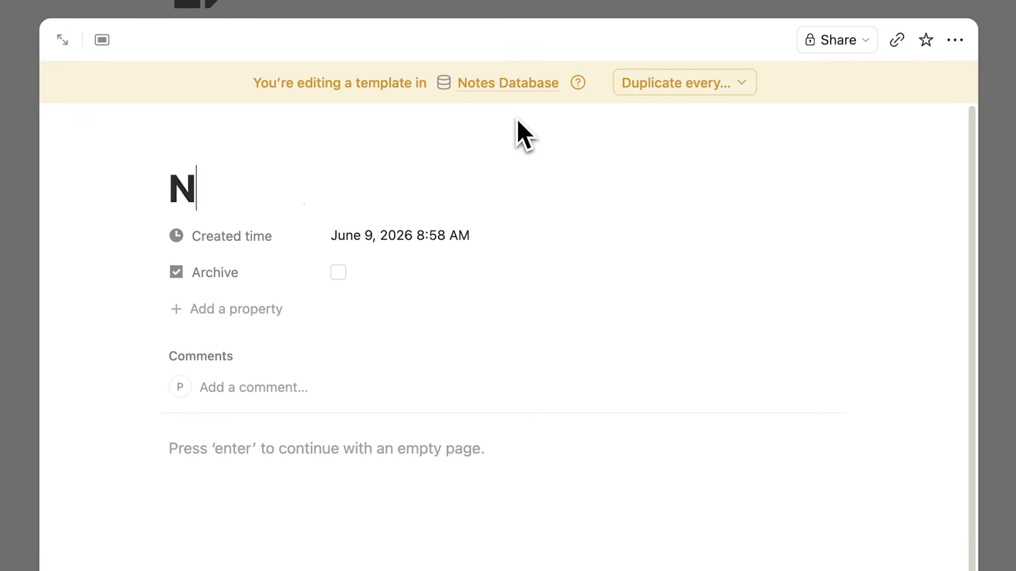
text(ew Note)
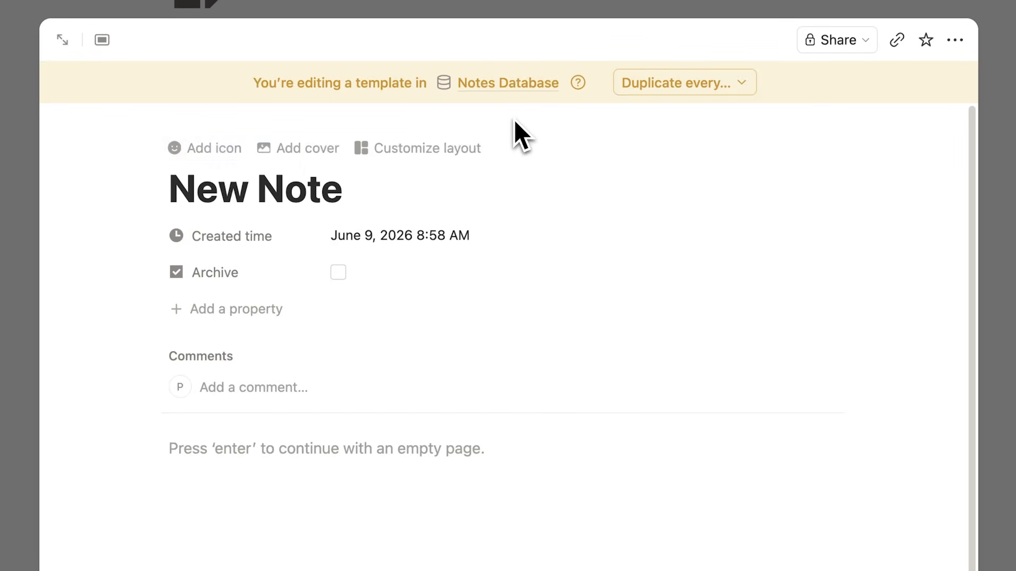
- Give the New Note template a yellow sticky-note icon
click(221, 154)
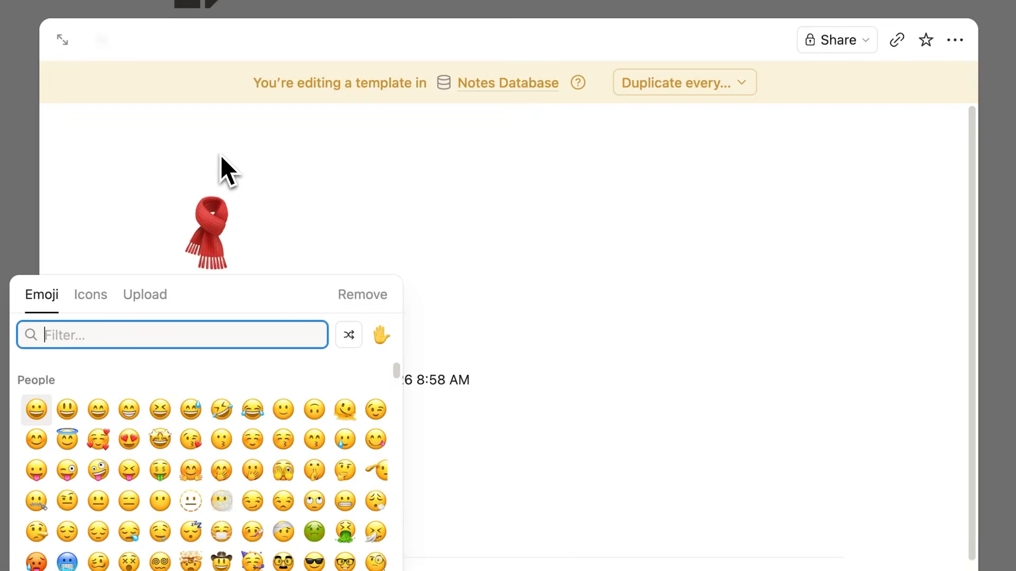
click(91, 295)
click(72, 411)
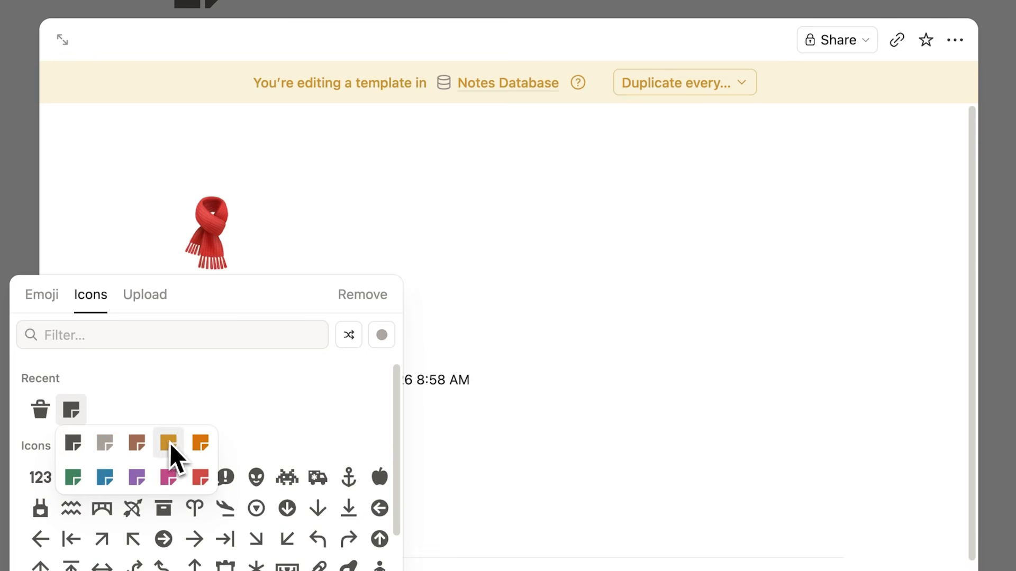
click(168, 443)
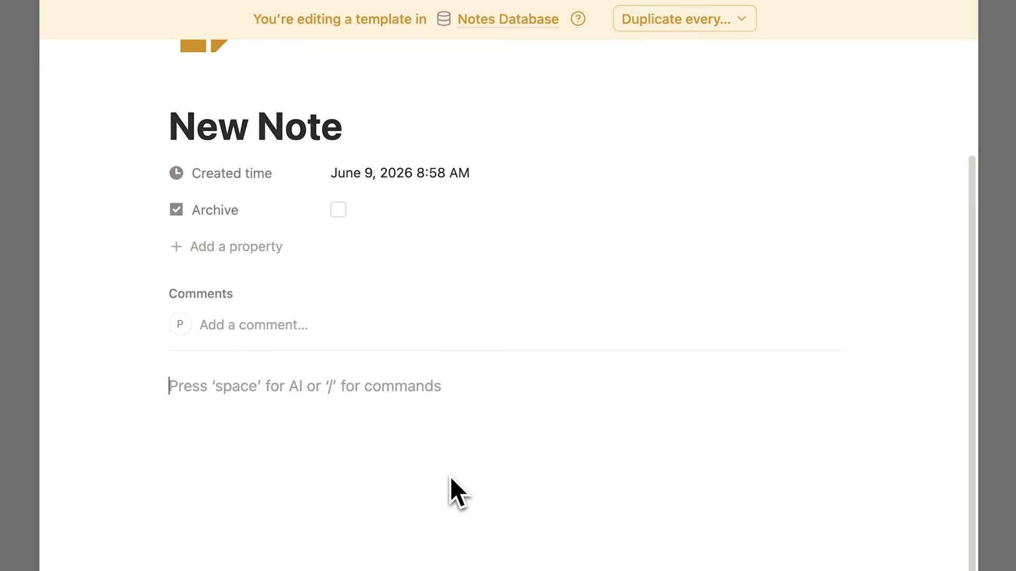
scroll(452, 472, up, 3)
scroll(455, 470, down, 3)
scroll(457, 471, down, 1)
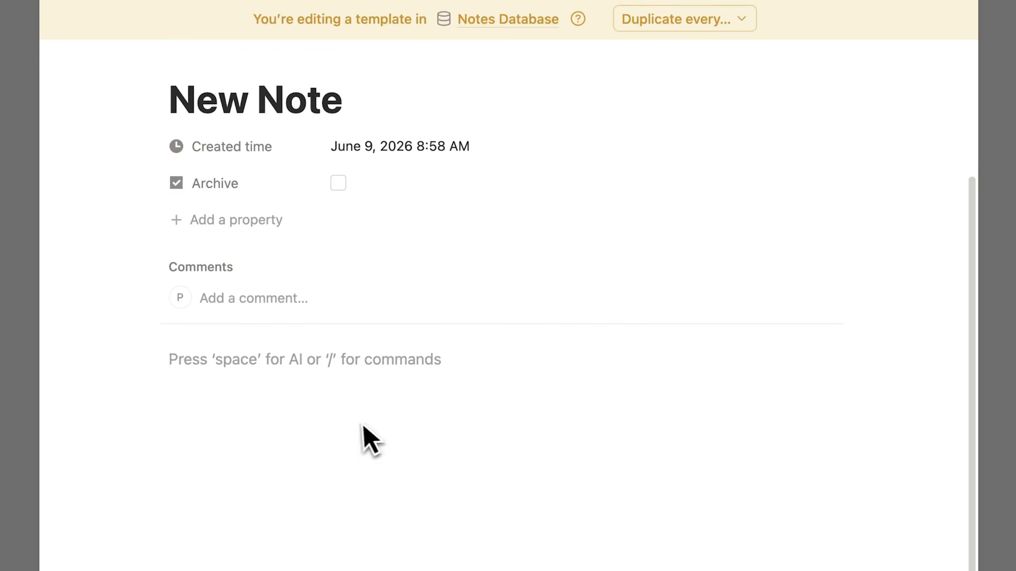
scroll(357, 425, up, 3)
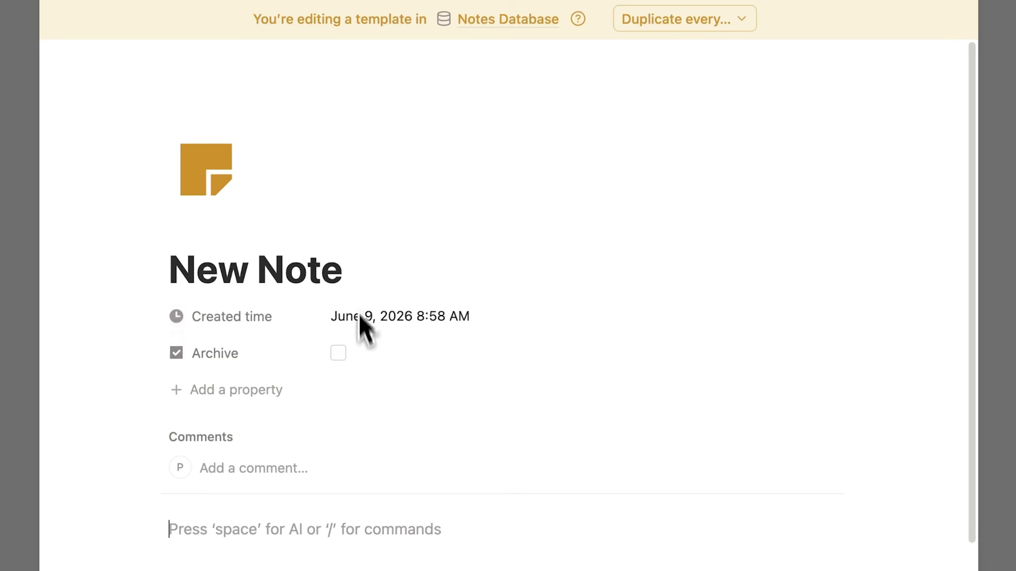
click(360, 272)
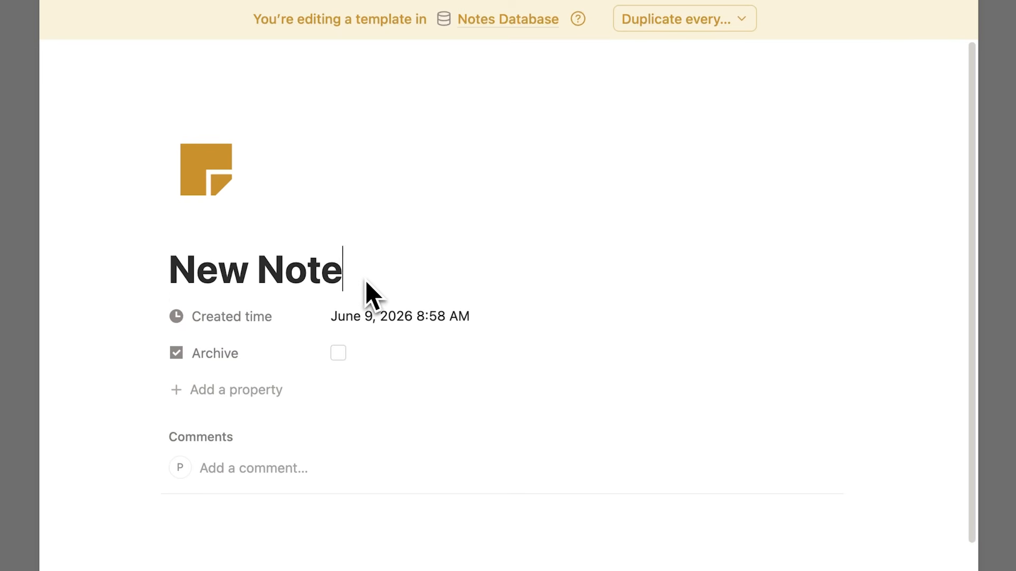
scroll(365, 296, down, 3)
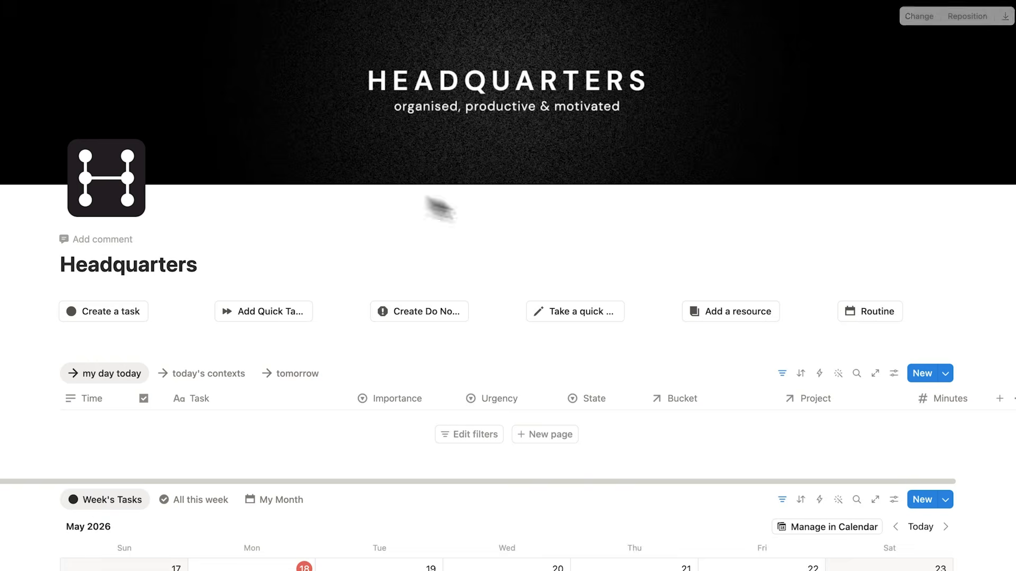
scroll(693, 144, down, 8)
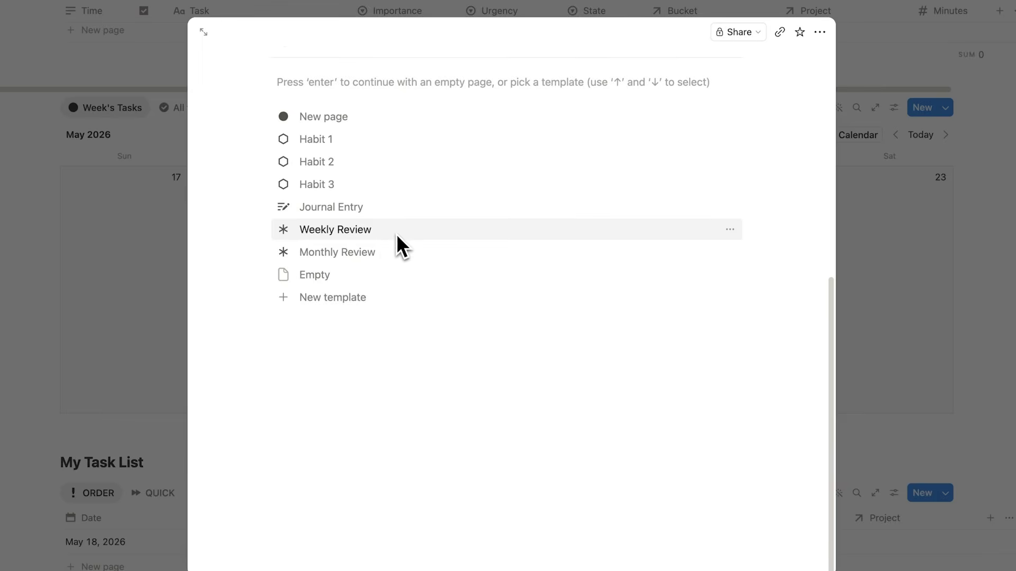
- Open the Weekly Review task in the Headquarters calendar and examine its review questions and the week's completed tasks
click(397, 234)
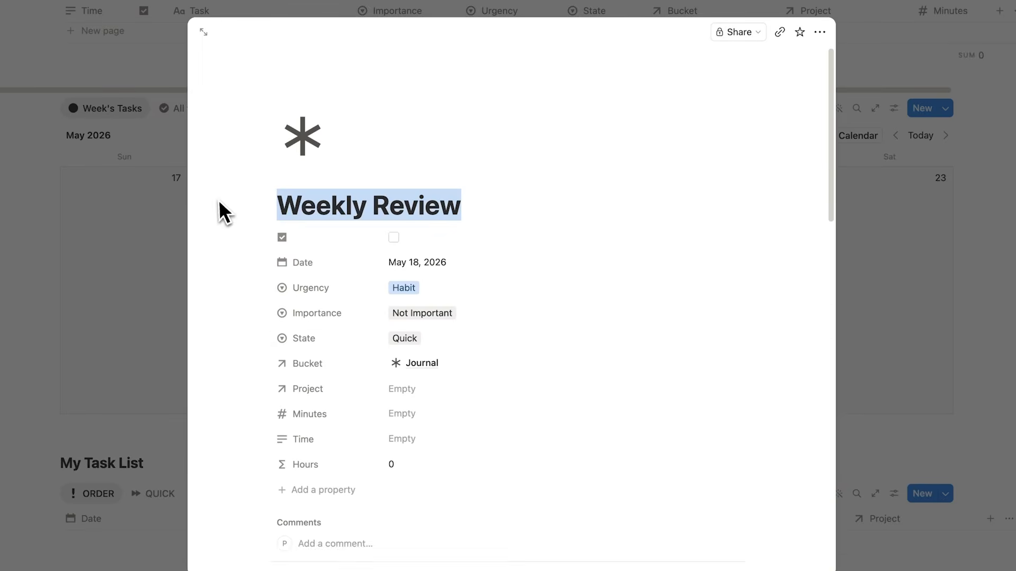
scroll(460, 174, down, 8)
click(133, 316)
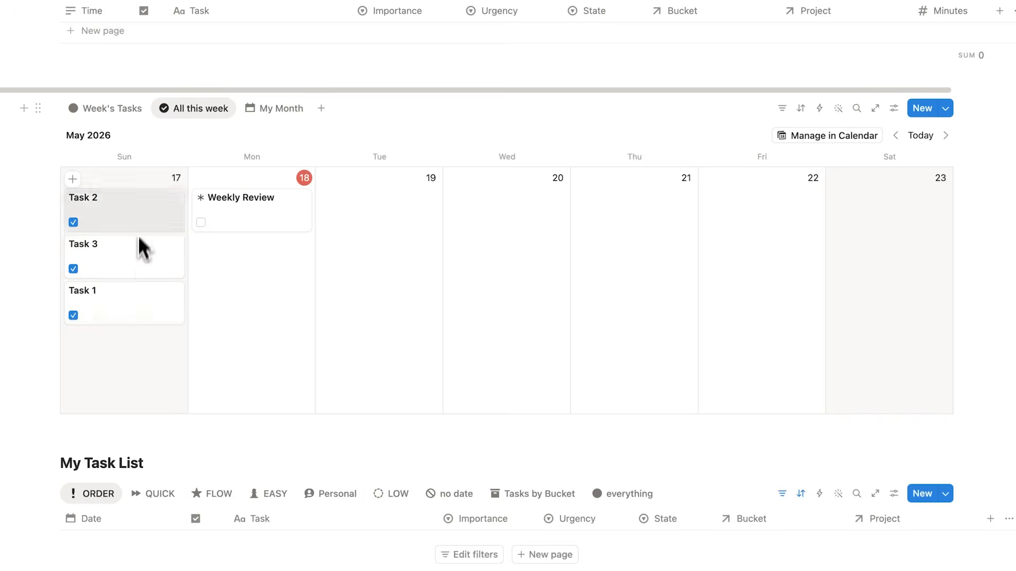
click(241, 218)
scroll(369, 237, down, 8)
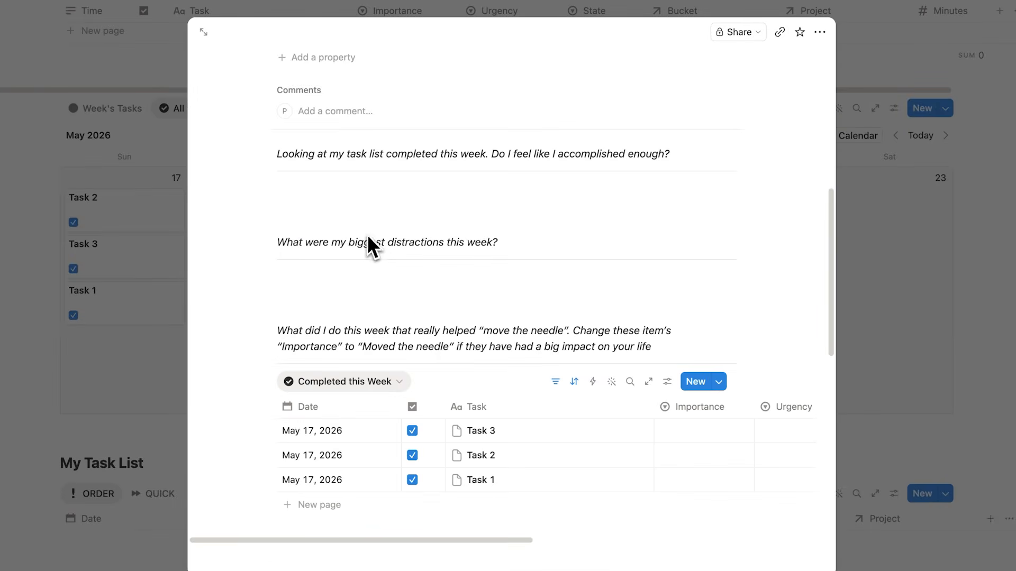
scroll(391, 269, down, 2)
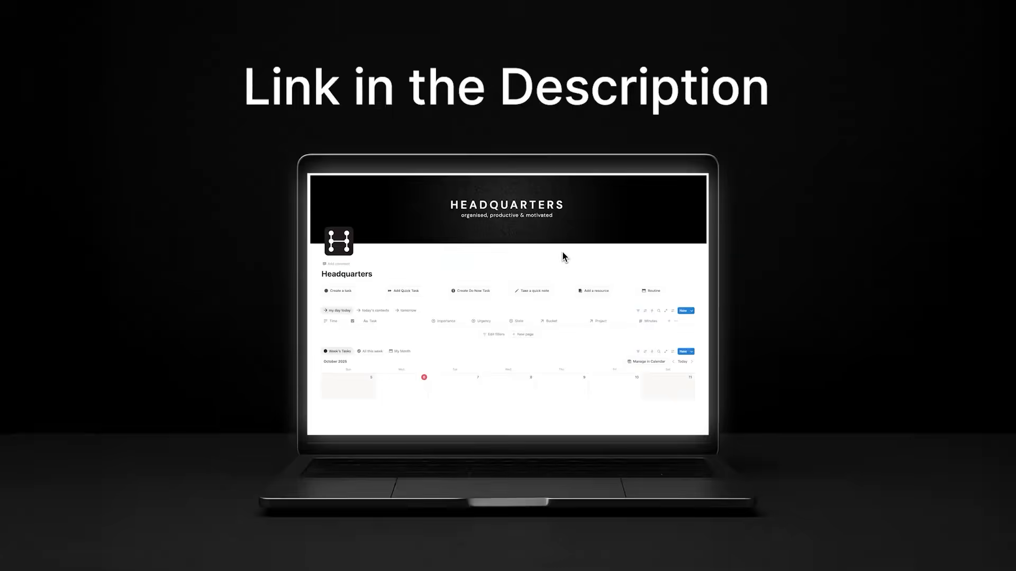
drag(348, 344, 177, 343)
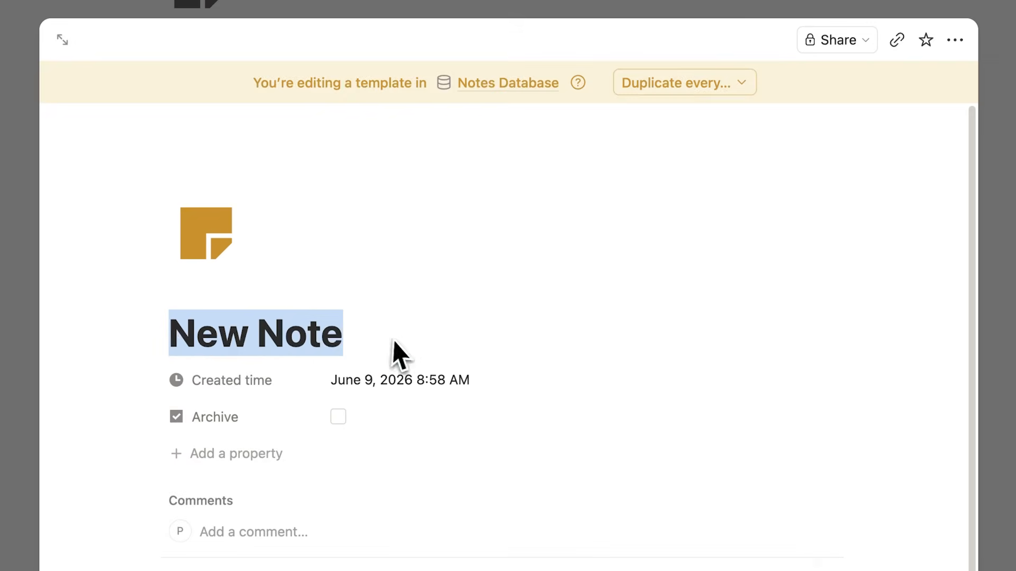
click(383, 349)
scroll(344, 392, down, 3)
click(324, 421)
text(????)
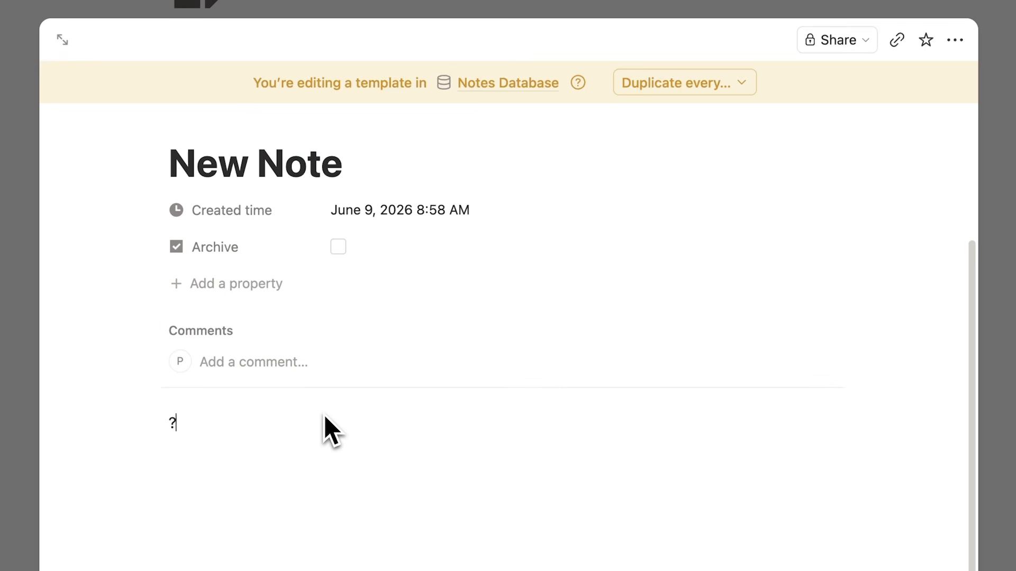
click(262, 445)
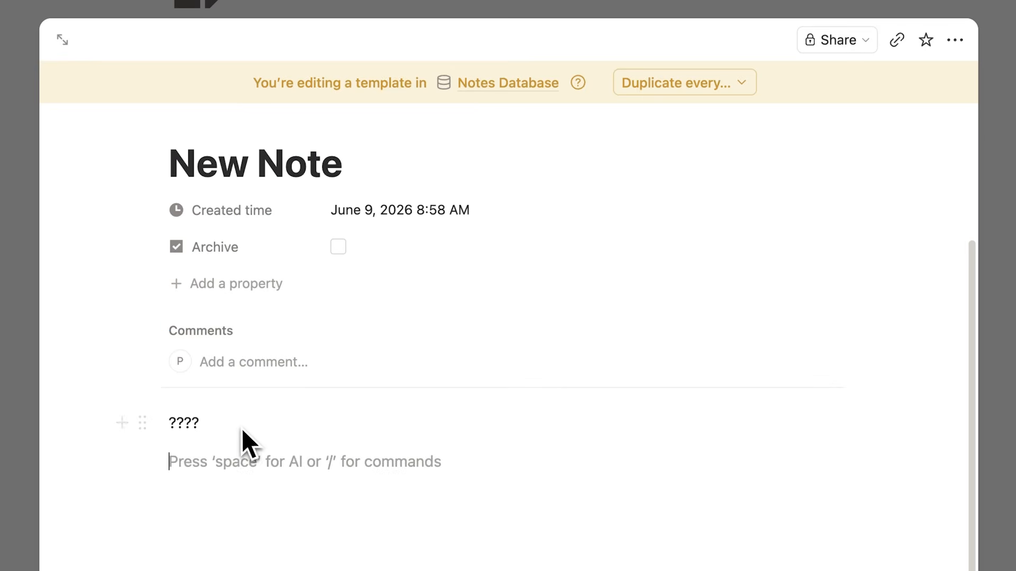
drag(211, 424, 151, 418)
key(BackSpace)
key(BackSpace)
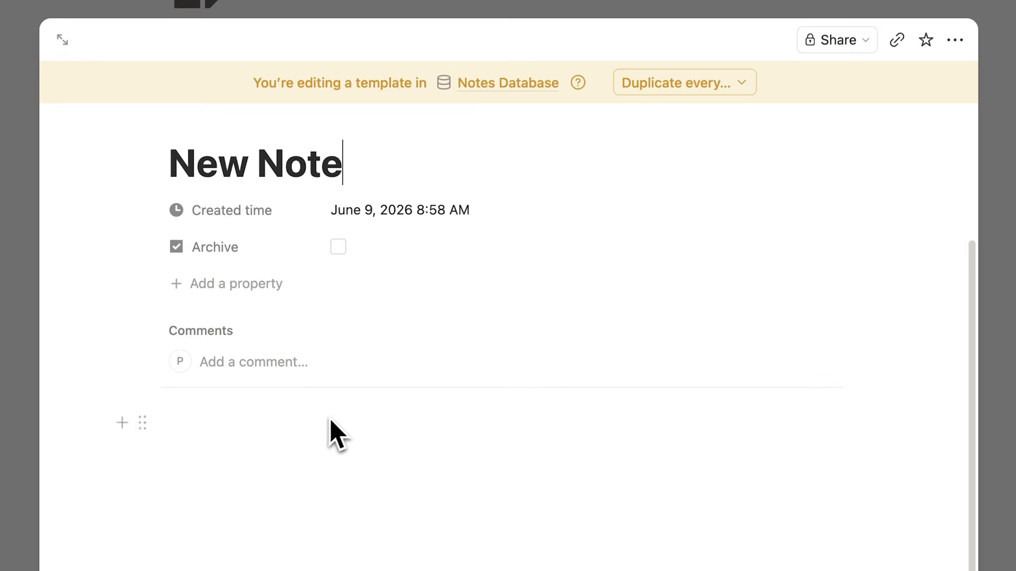
scroll(329, 418, up, 3)
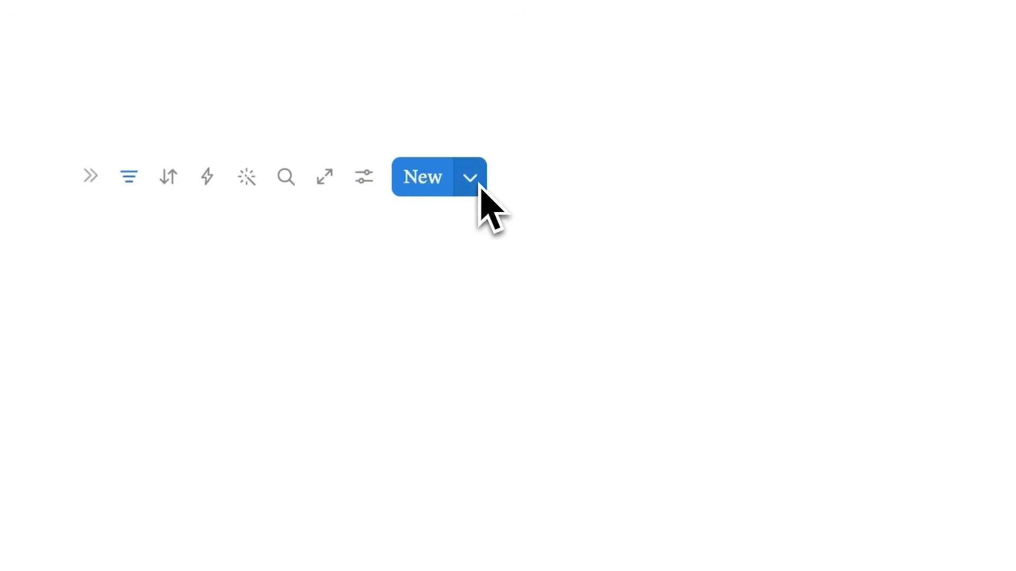
- Set the New Note template as the default for all views in the Notes Database
click(469, 178)
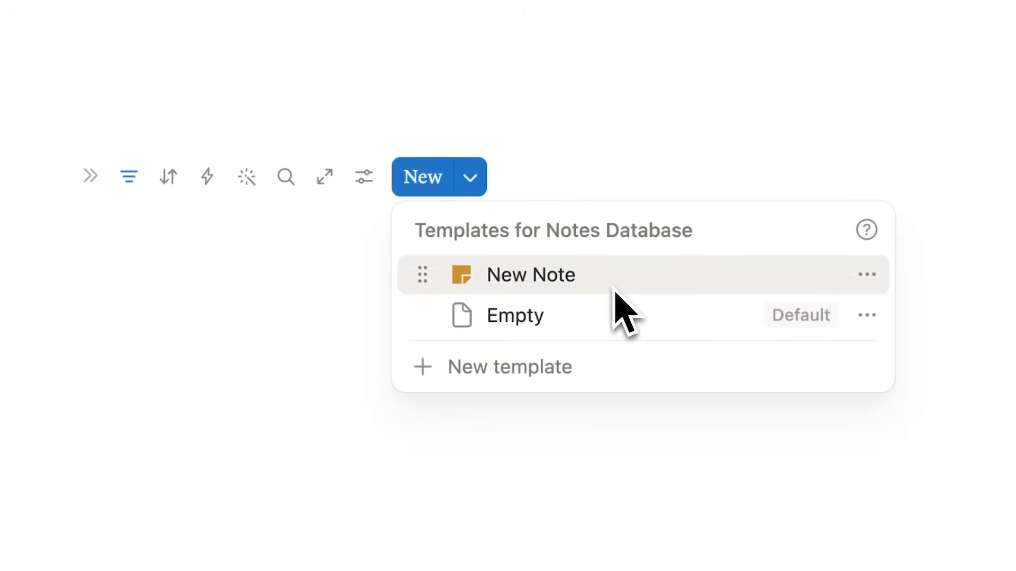
click(867, 280)
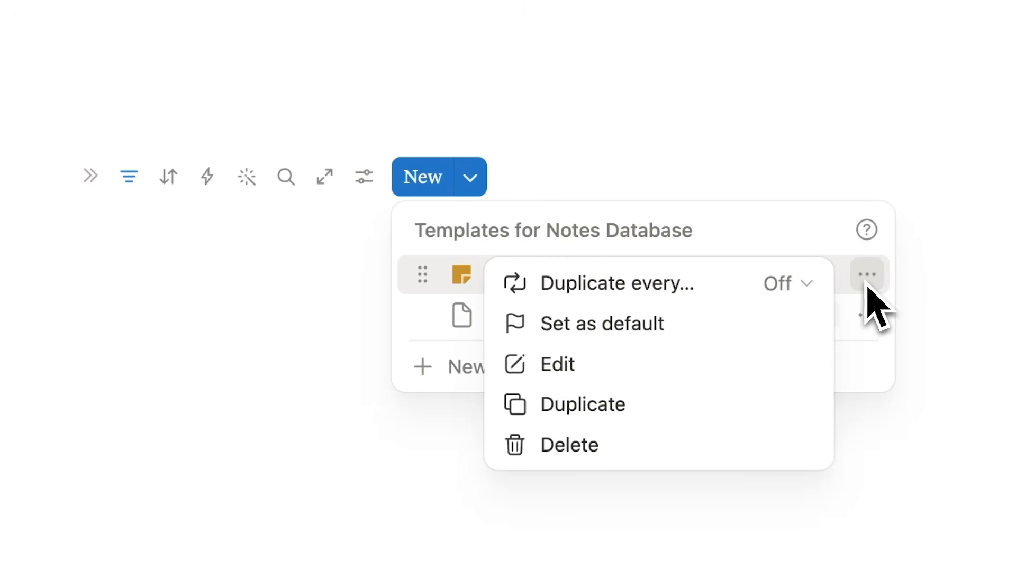
click(686, 325)
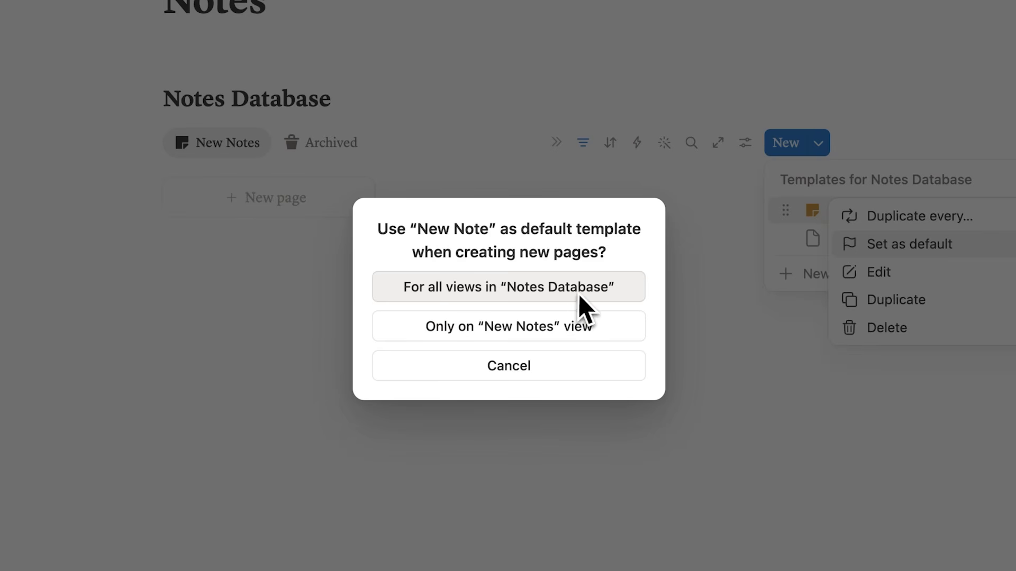
click(548, 296)
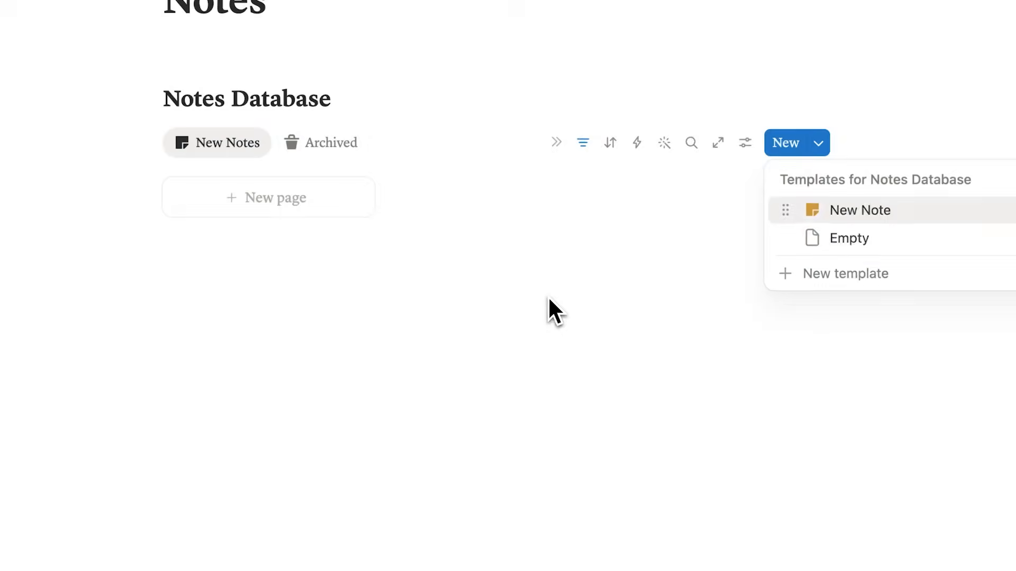
- Create a page in the New Notes view titled "Subscribe!" with the body text "this channel is incredibly useful"
click(309, 209)
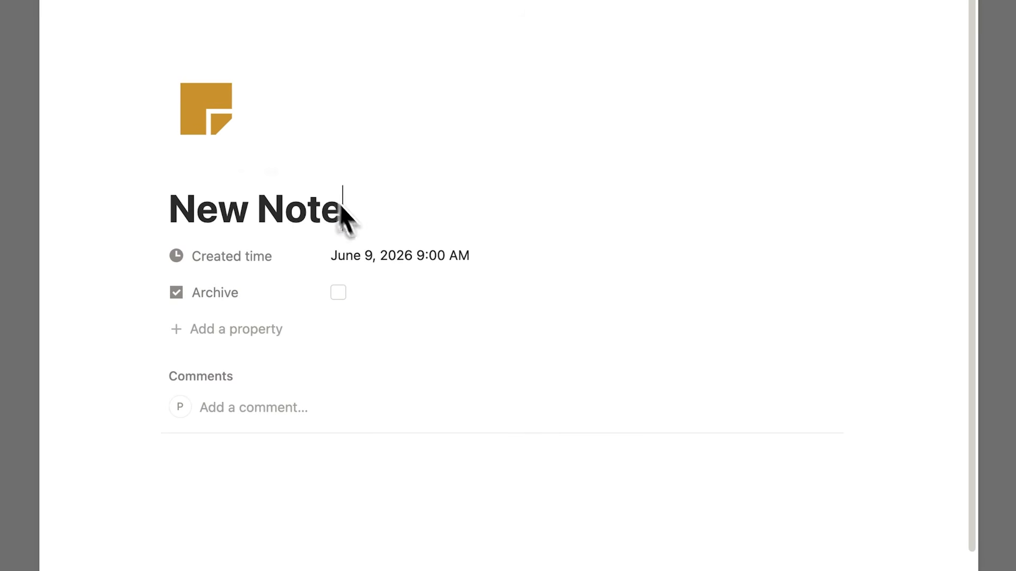
drag(341, 211, 178, 222)
text(Subscribe!)
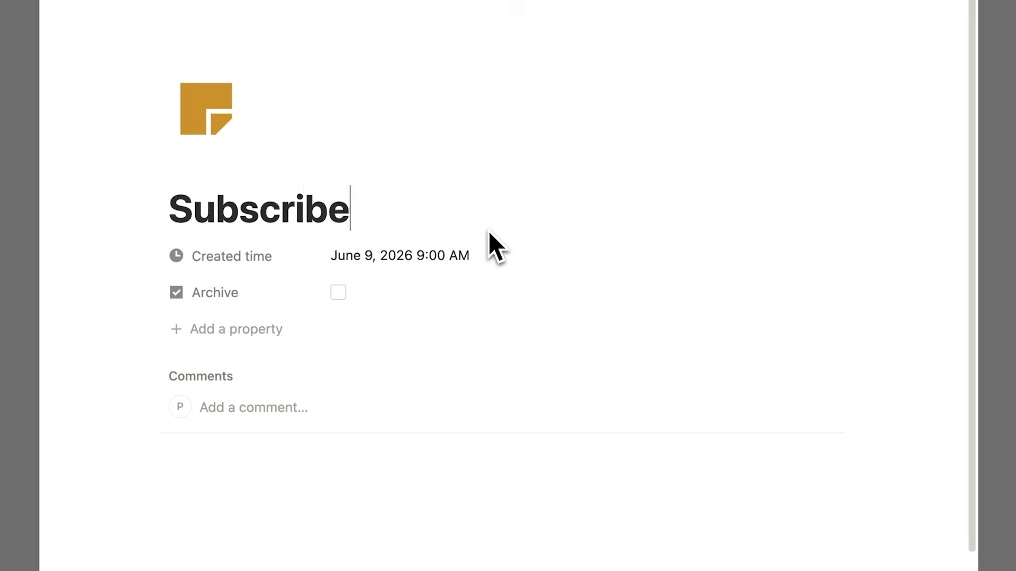
click(335, 506)
scroll(349, 501, down, 3)
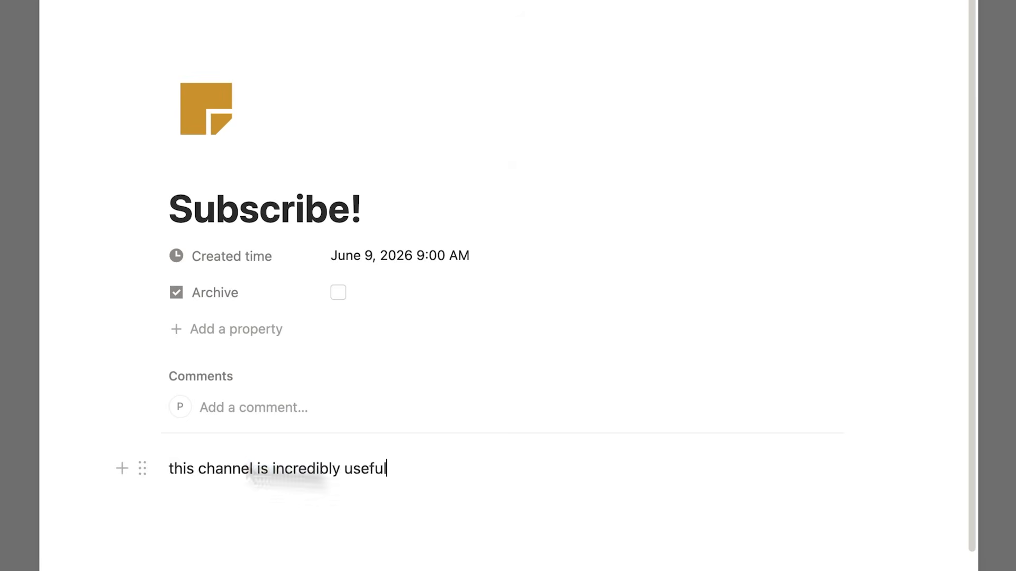
drag(387, 469, 79, 456)
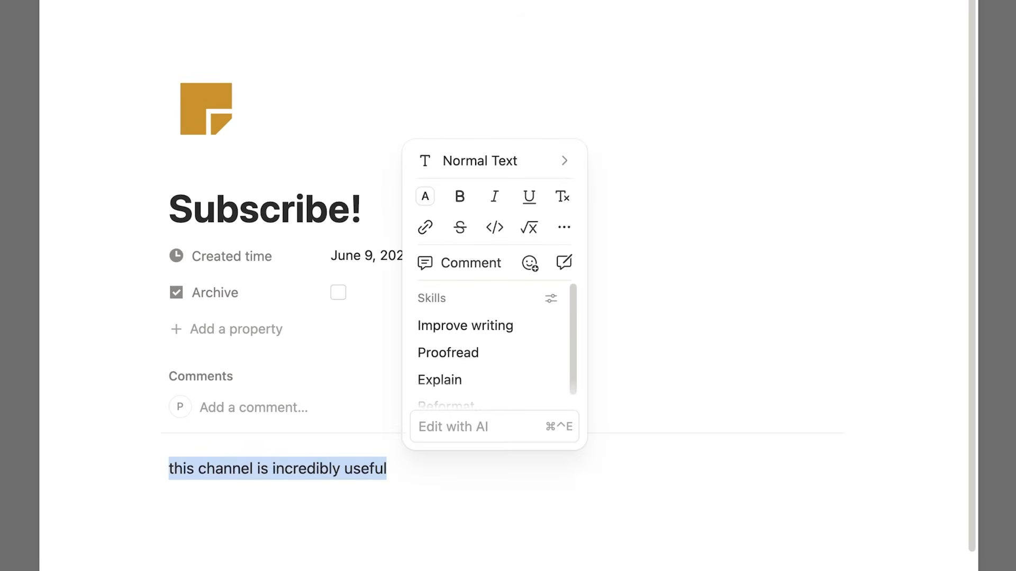
click(39, 419)
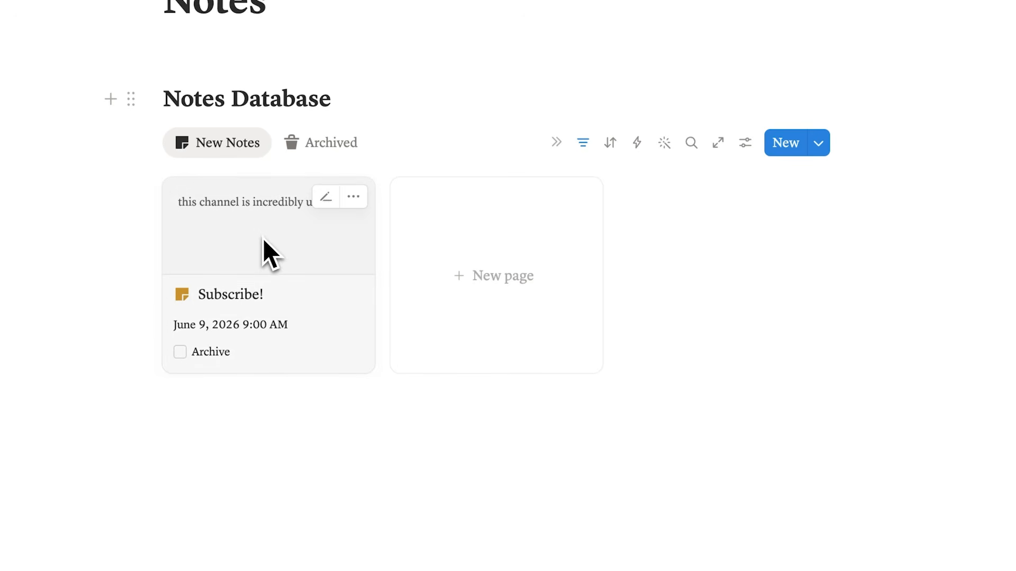
- Archive the "Subscribe!" note in the New Notes view and look for it in the Archived view
click(180, 352)
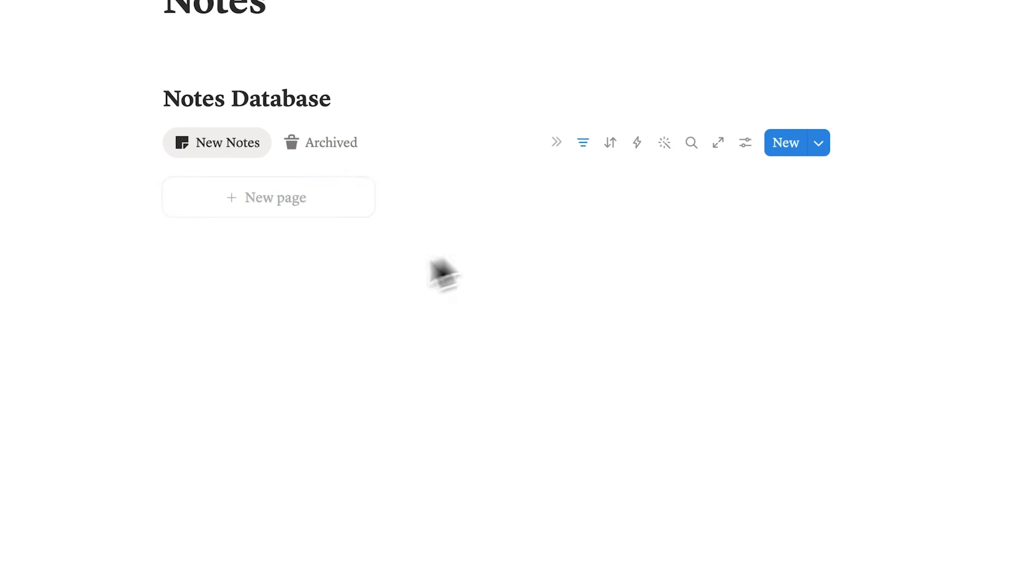
click(312, 148)
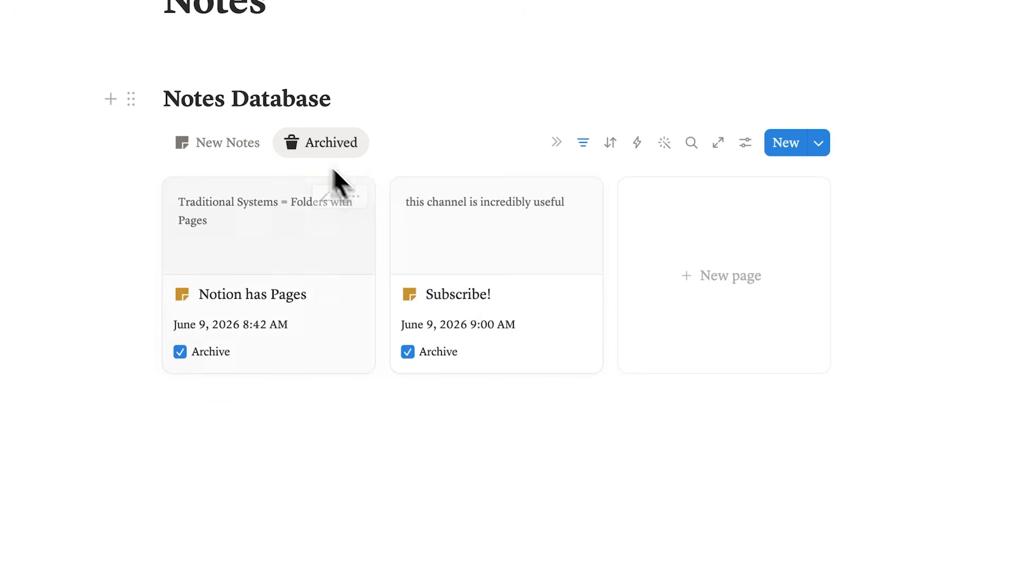
scroll(584, 408, up, 5)
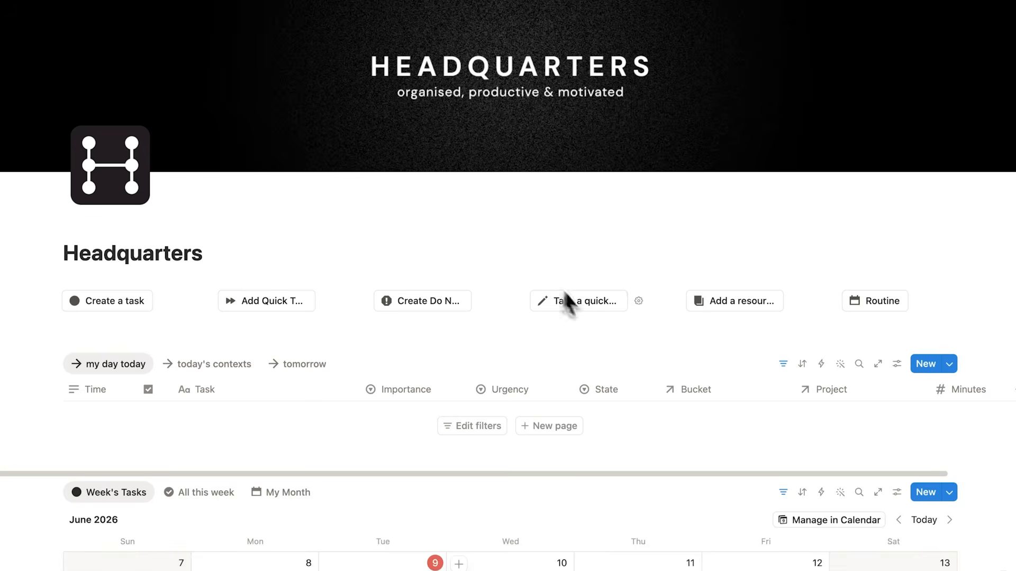
- Take a quick note in Headquarters titled "Note 1" and link it to the Job life bucket and Project A
click(568, 300)
text(Note 1)
click(433, 154)
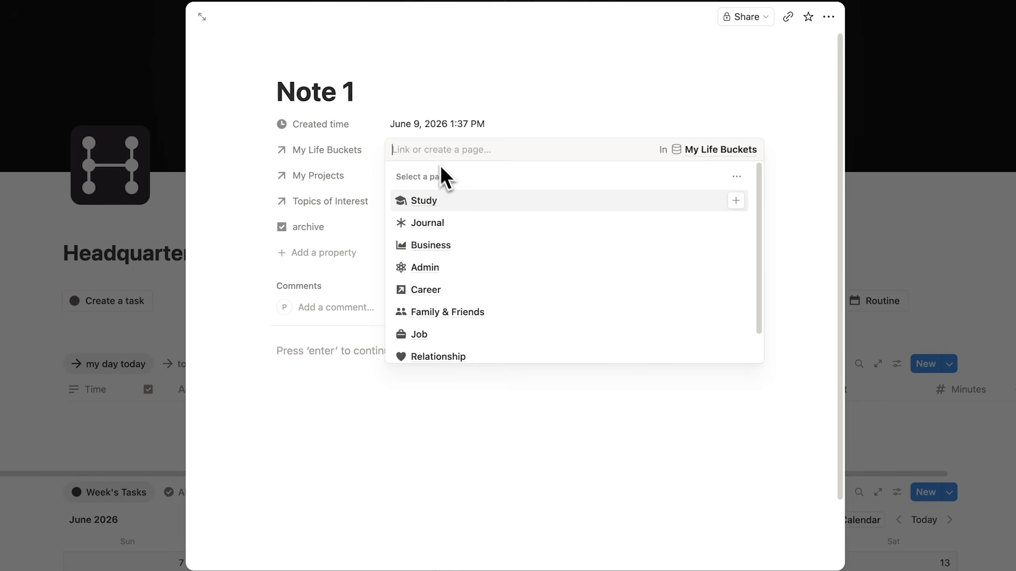
click(453, 336)
click(426, 177)
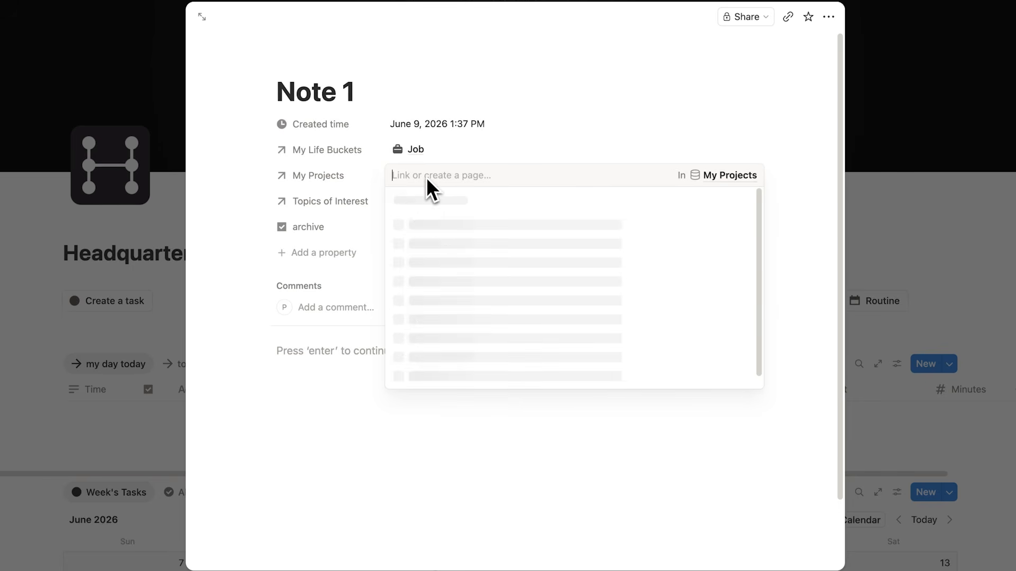
click(468, 222)
click(231, 174)
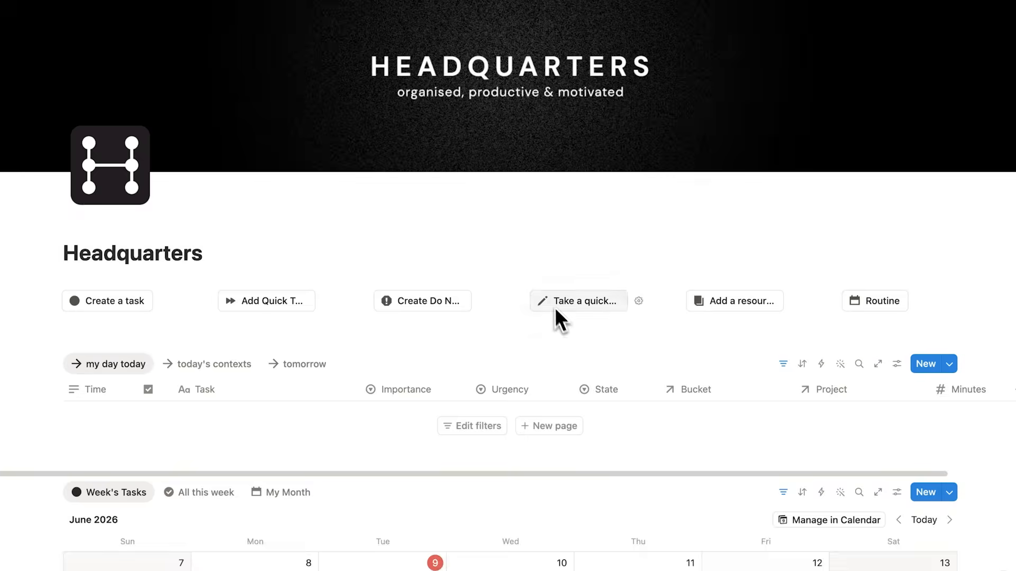
- Open Project A from My Projects in Headquarters and check its Notes section for the linked note
scroll(550, 305, down, 10)
scroll(484, 293, down, 8)
click(116, 329)
scroll(354, 218, down, 1)
scroll(354, 218, down, 5)
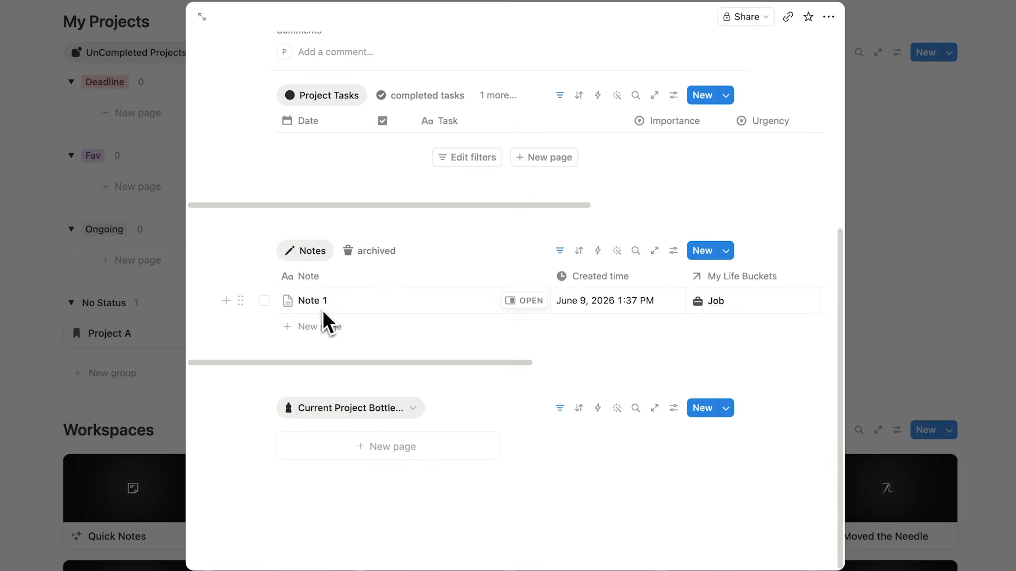